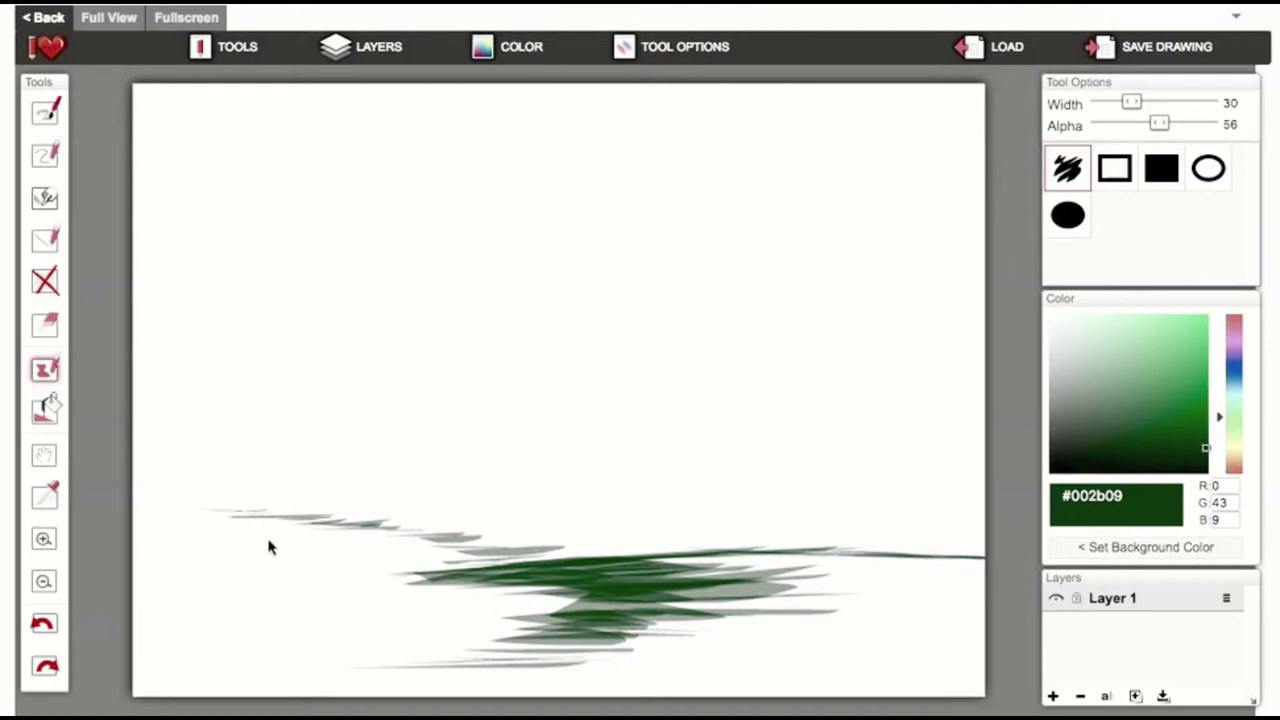
# Build up the central foreground grass with dark green #002b09 strokes and trim its upper edge with white at alpha 100.
pyautogui.moveTo(429, 547)
pyautogui.mouseDown()
pyautogui.moveTo(488, 576)
pyautogui.moveTo(420, 540)
pyautogui.moveTo(525, 586)
pyautogui.moveTo(549, 570)
pyautogui.moveTo(533, 630)
pyautogui.mouseUp()
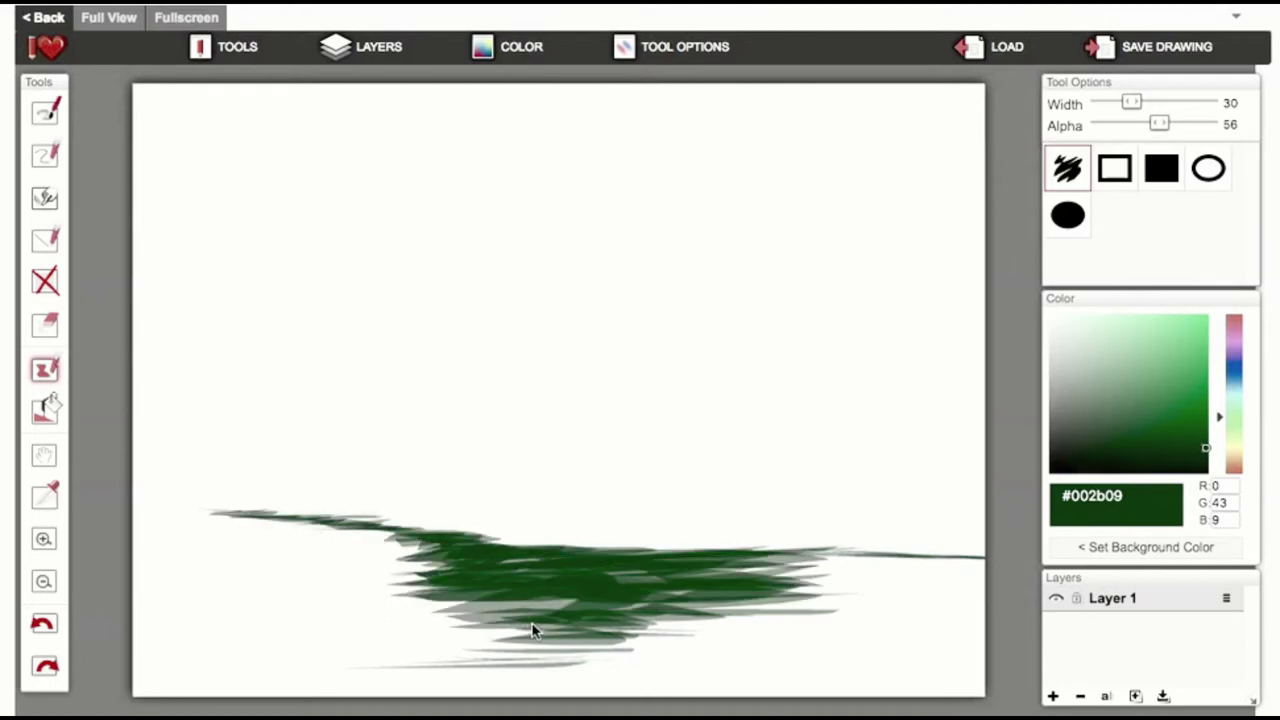
pyautogui.moveTo(567, 547)
pyautogui.mouseDown()
pyautogui.moveTo(441, 520)
pyautogui.moveTo(103, 606)
pyautogui.moveTo(235, 516)
pyautogui.moveTo(474, 536)
pyautogui.moveTo(376, 539)
pyautogui.moveTo(526, 565)
pyautogui.moveTo(460, 609)
pyautogui.moveTo(546, 643)
pyautogui.moveTo(397, 695)
pyautogui.moveTo(494, 687)
pyautogui.moveTo(470, 668)
pyautogui.moveTo(645, 661)
pyautogui.moveTo(551, 692)
pyautogui.moveTo(797, 701)
pyautogui.moveTo(624, 644)
pyautogui.moveTo(672, 661)
pyautogui.moveTo(848, 646)
pyautogui.moveTo(746, 603)
pyautogui.moveTo(771, 562)
pyautogui.moveTo(788, 579)
pyautogui.moveTo(578, 637)
pyautogui.moveTo(596, 669)
pyautogui.moveTo(853, 579)
pyautogui.moveTo(886, 580)
pyautogui.moveTo(806, 605)
pyautogui.moveTo(805, 651)
pyautogui.moveTo(692, 705)
pyautogui.mouseUp()
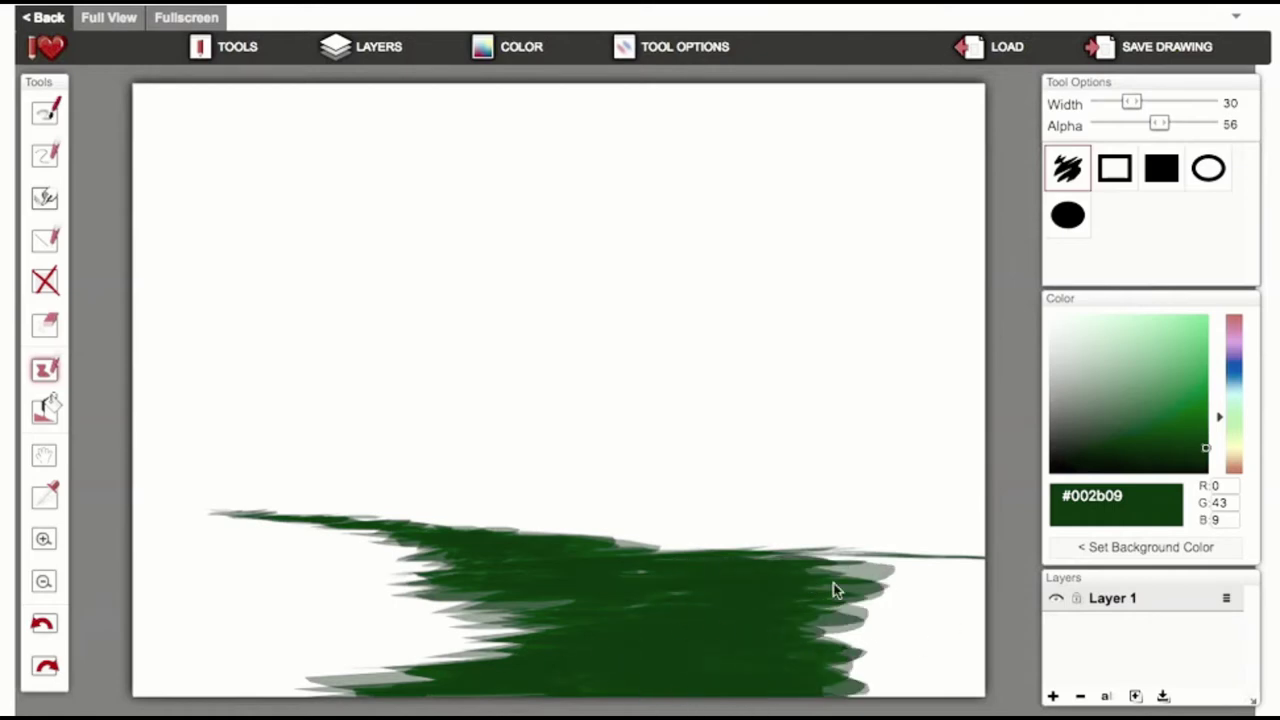
pyautogui.click(1051, 317)
pyautogui.moveTo(1159, 123); pyautogui.dragTo(1207, 123)
pyautogui.moveTo(950, 561); pyautogui.dragTo(724, 557)
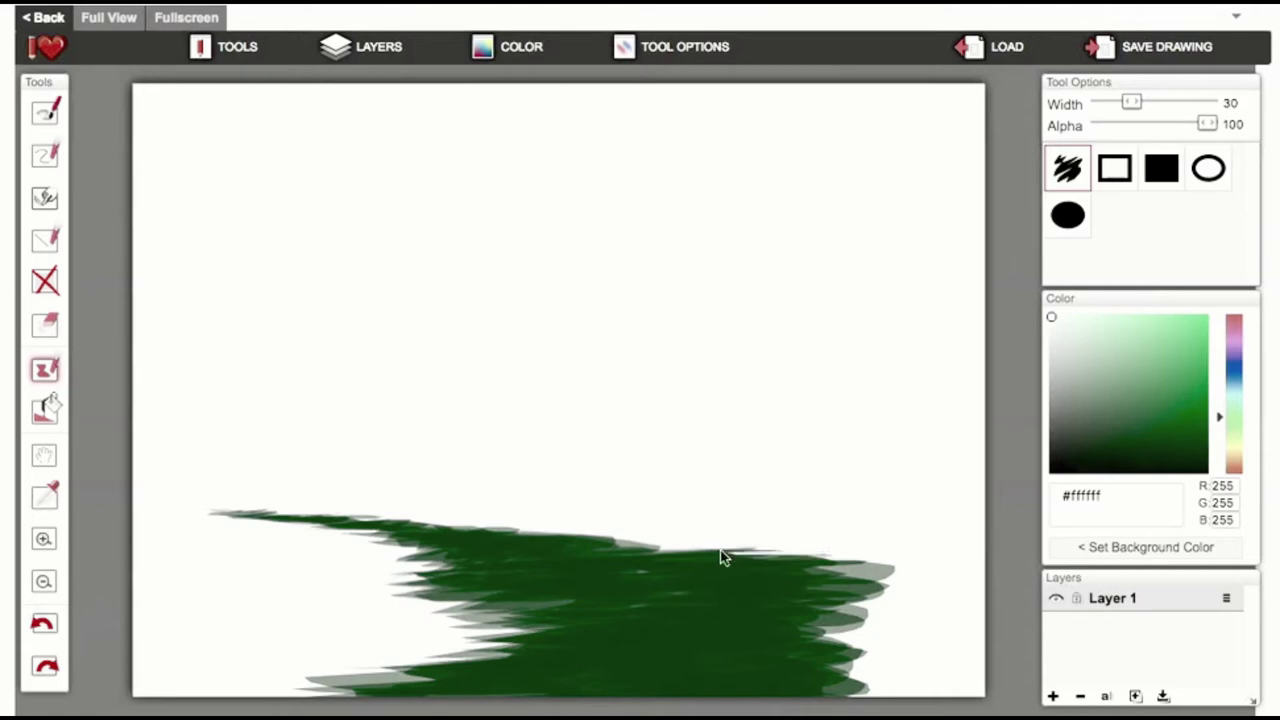
# Extend the grass to both canvas edges with dark green strokes at alpha 56, and select dark grey #414141.
pyautogui.click(1205, 451)
pyautogui.click(1155, 123)
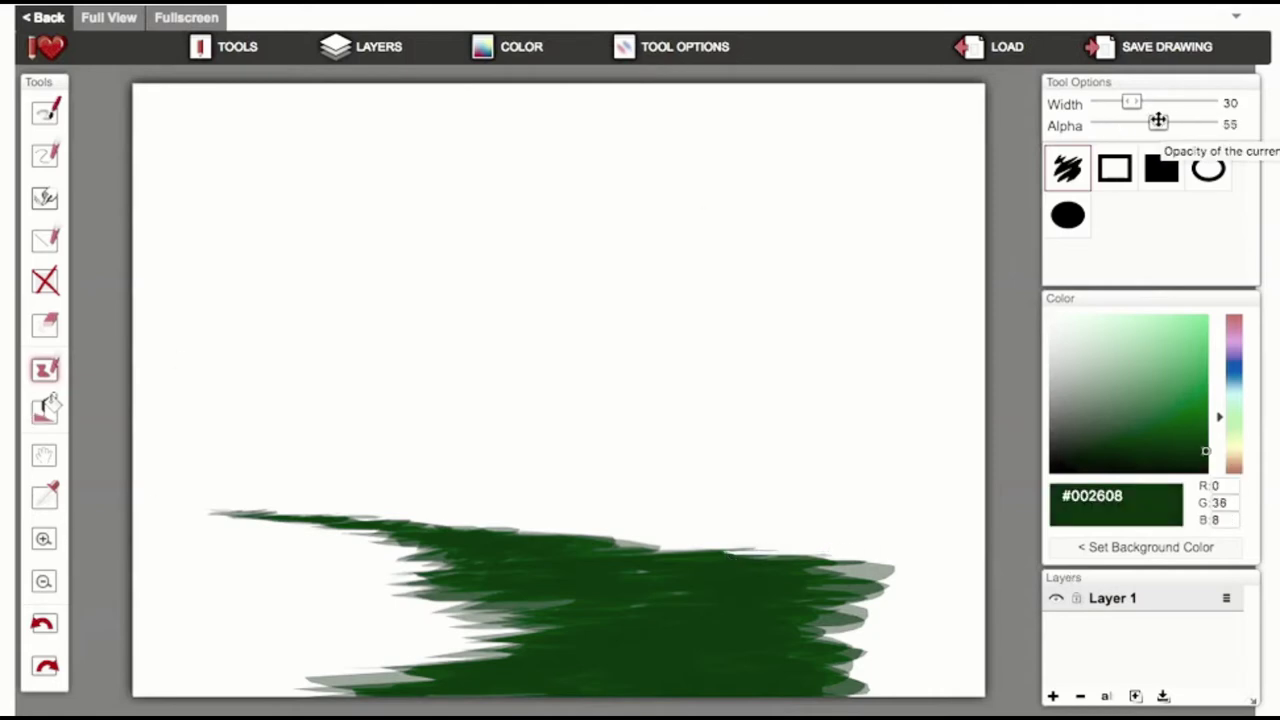
pyautogui.moveTo(920, 560)
pyautogui.mouseDown()
pyautogui.moveTo(860, 594)
pyautogui.moveTo(793, 608)
pyautogui.moveTo(1013, 620)
pyautogui.moveTo(782, 646)
pyautogui.moveTo(845, 685)
pyautogui.moveTo(652, 686)
pyautogui.moveTo(899, 681)
pyautogui.moveTo(868, 679)
pyautogui.moveTo(896, 642)
pyautogui.moveTo(887, 558)
pyautogui.moveTo(955, 566)
pyautogui.moveTo(702, 550)
pyautogui.moveTo(938, 562)
pyautogui.moveTo(830, 543)
pyautogui.moveTo(761, 550)
pyautogui.moveTo(723, 530)
pyautogui.moveTo(628, 545)
pyautogui.moveTo(538, 626)
pyautogui.mouseUp()
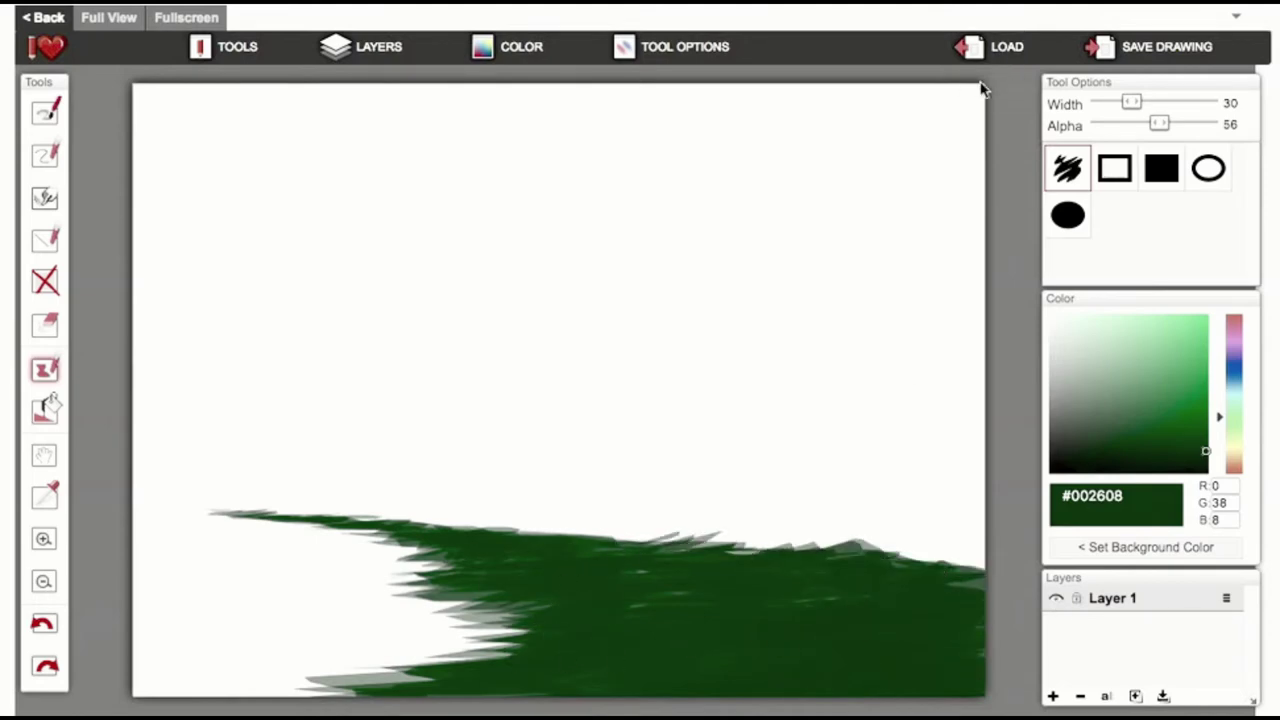
pyautogui.moveTo(666, 538); pyautogui.dragTo(340, 516)
pyautogui.moveTo(1185, 448); pyautogui.dragTo(937, 426)
pyautogui.click(1206, 448)
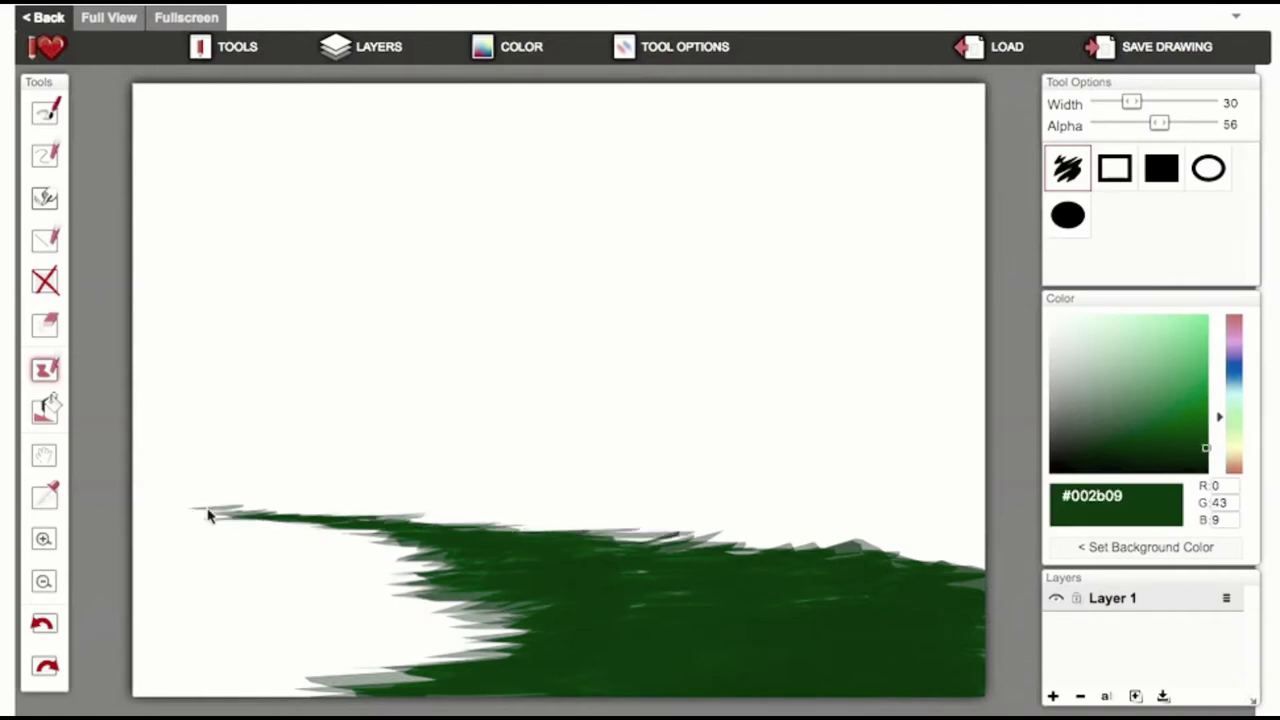
pyautogui.moveTo(226, 511); pyautogui.dragTo(109, 502)
pyautogui.moveTo(1150, 446); pyautogui.dragTo(900, 436)
pyautogui.moveTo(881, 525)
pyautogui.mouseDown()
pyautogui.moveTo(896, 531)
pyautogui.moveTo(106, 476)
pyautogui.moveTo(247, 495)
pyautogui.mouseUp()
pyautogui.hotkey('ctrl', 'z')
pyautogui.hotkey('ctrl', 'z')
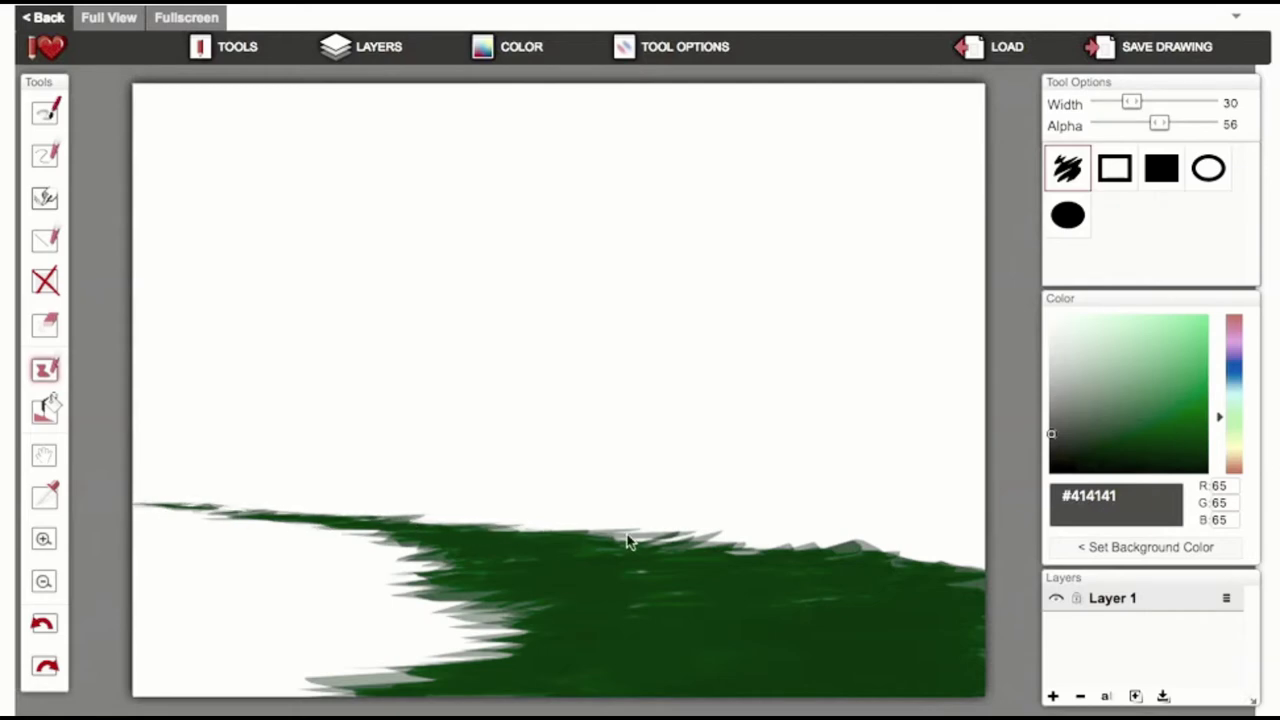
pyautogui.moveTo(1006, 576); pyautogui.dragTo(154, 502)
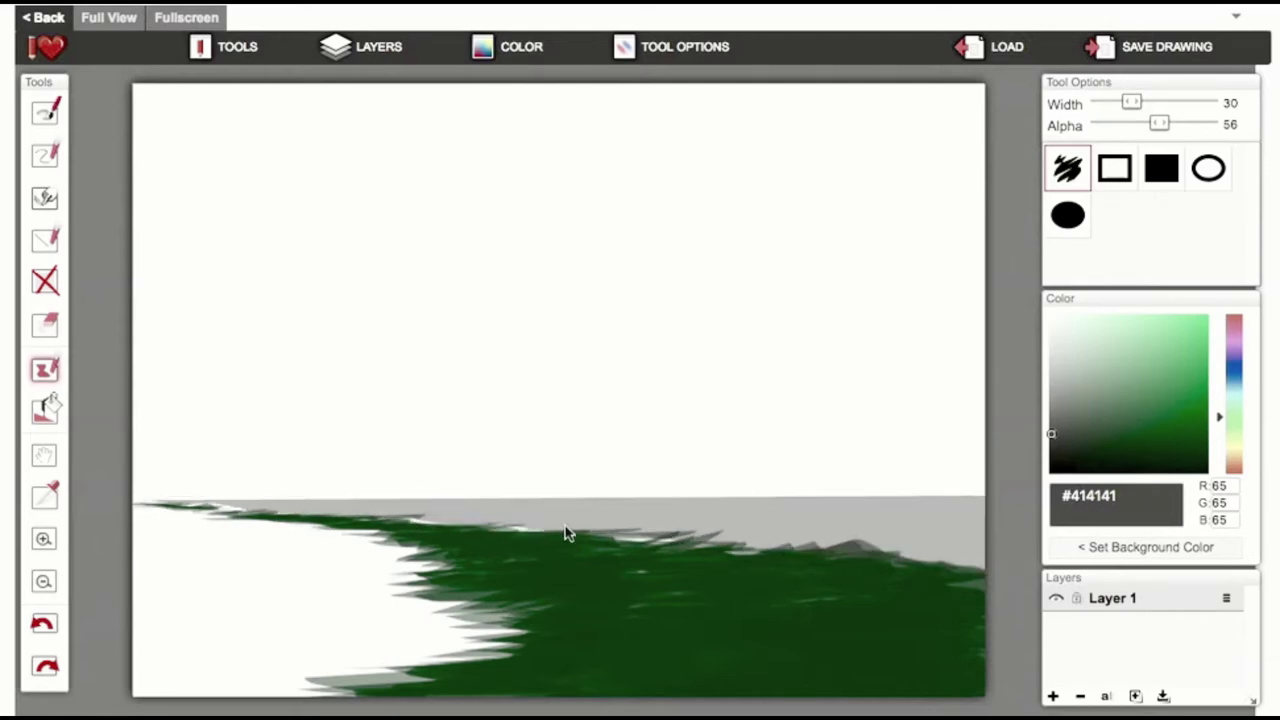
pyautogui.hotkey('ctrl', 'z')
pyautogui.hotkey('ctrl', 'z')
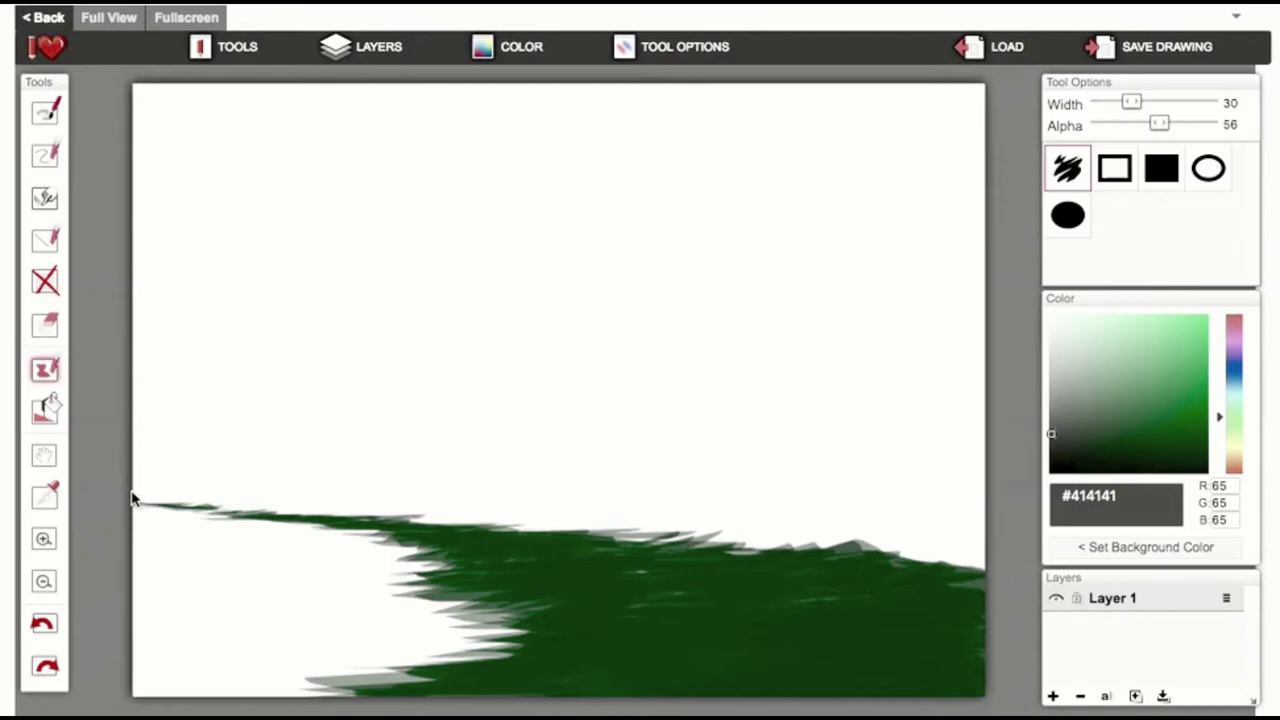
# Paint a translucent grey #414141 road band across the canvas above the grass and roughen the grass edge along it with dark green #002808.
pyautogui.moveTo(104, 506)
pyautogui.mouseDown()
pyautogui.moveTo(811, 569)
pyautogui.moveTo(1101, 497)
pyautogui.mouseUp()
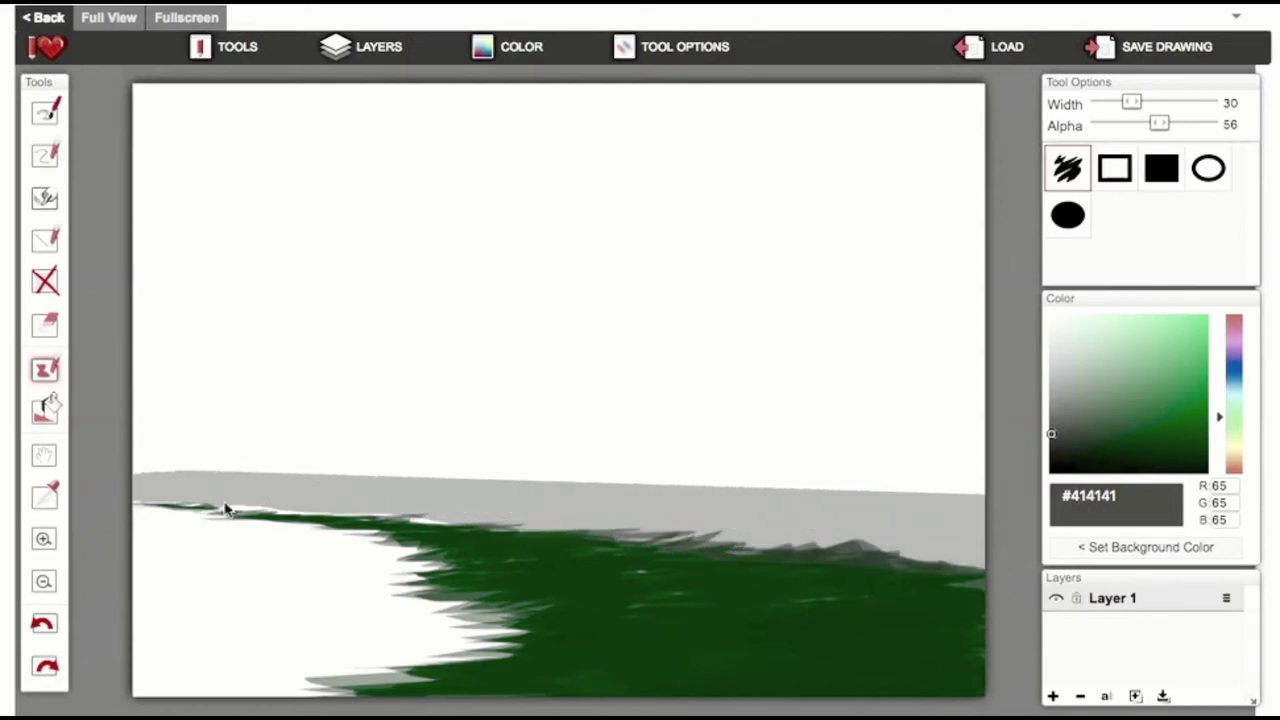
pyautogui.moveTo(1204, 432); pyautogui.dragTo(1249, 449)
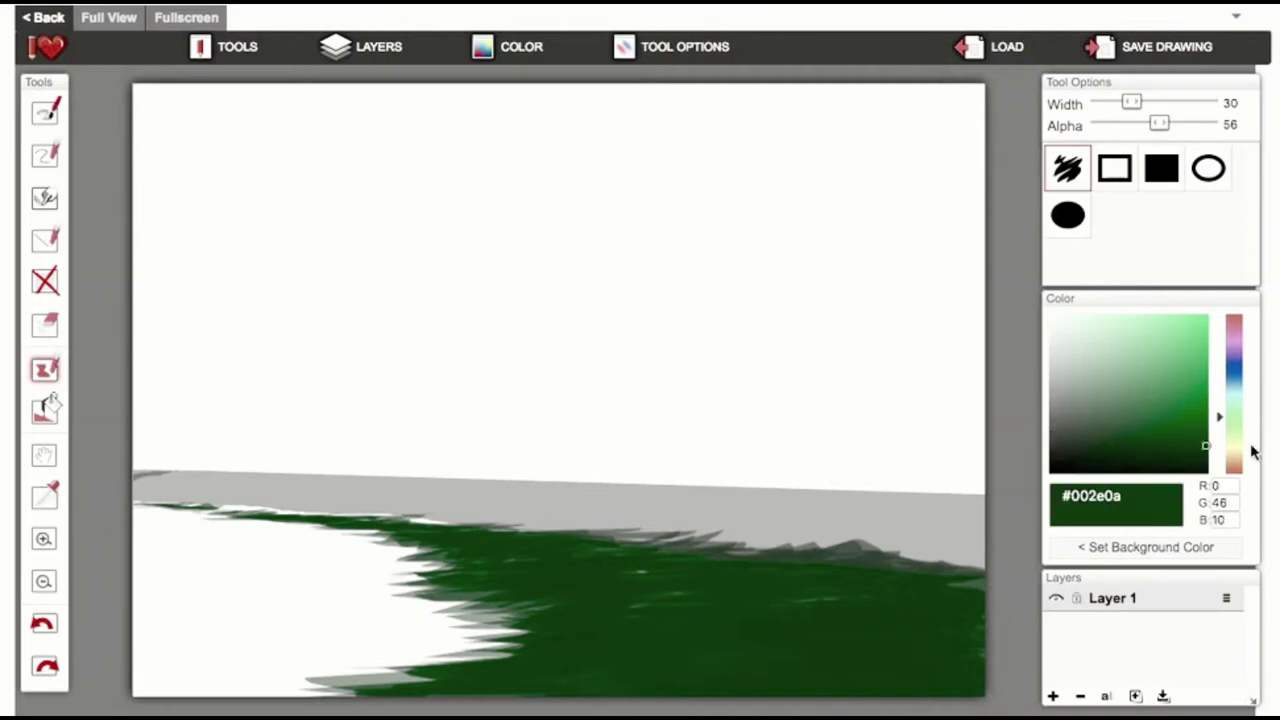
pyautogui.moveTo(808, 549)
pyautogui.mouseDown()
pyautogui.moveTo(617, 549)
pyautogui.moveTo(620, 531)
pyautogui.moveTo(420, 513)
pyautogui.mouseUp()
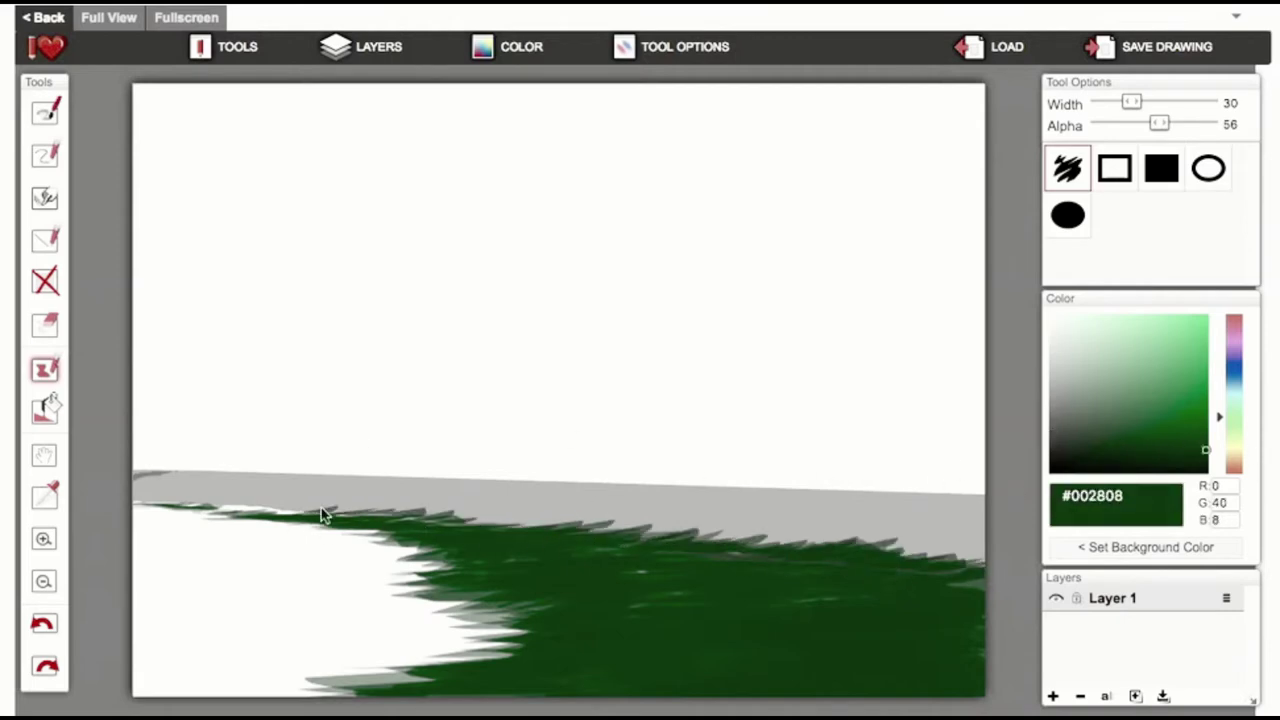
pyautogui.moveTo(230, 516); pyautogui.dragTo(66, 501)
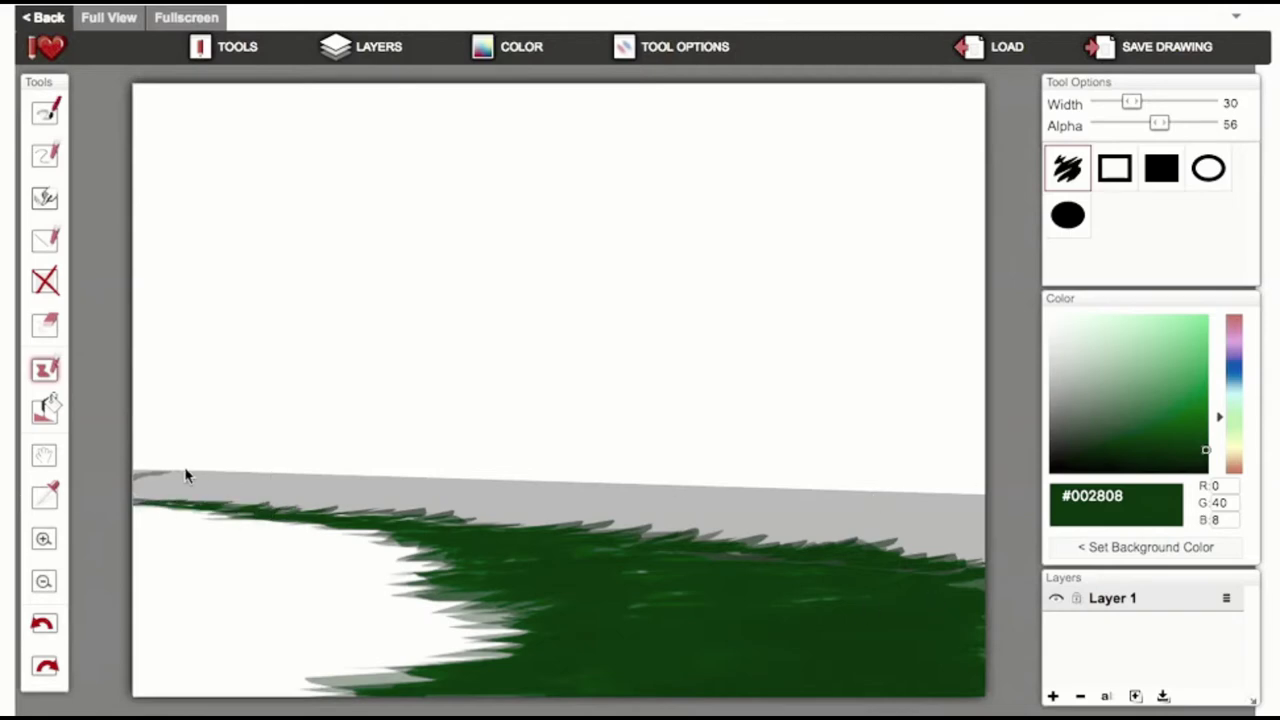
# Paint a dark green #002808 far field across the full canvas width directly above the road.
pyautogui.moveTo(136, 466)
pyautogui.mouseDown()
pyautogui.moveTo(394, 434)
pyautogui.moveTo(990, 437)
pyautogui.mouseUp()
pyautogui.moveTo(984, 497)
pyautogui.mouseDown()
pyautogui.moveTo(191, 355)
pyautogui.moveTo(130, 468)
pyautogui.mouseUp()
pyautogui.hotkey('ctrl', 'z')
pyautogui.moveTo(130, 422)
pyautogui.mouseDown()
pyautogui.moveTo(612, 426)
pyautogui.moveTo(1064, 515)
pyautogui.moveTo(180, 423)
pyautogui.moveTo(137, 471)
pyautogui.moveTo(378, 486)
pyautogui.moveTo(920, 478)
pyautogui.moveTo(995, 448)
pyautogui.mouseUp()
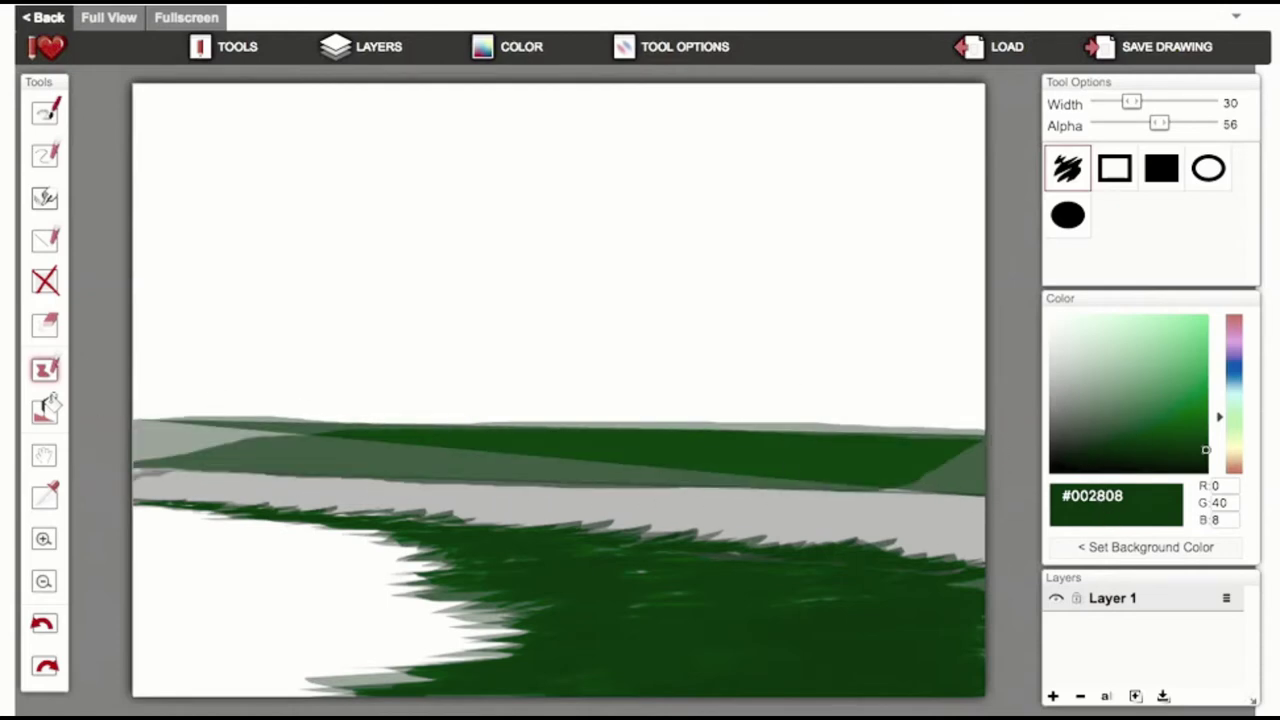
# Add brown #4d3928 strokes along the ragged edge of the foreground grass and into the white gap beside it.
pyautogui.moveTo(324, 535)
pyautogui.mouseDown()
pyautogui.moveTo(206, 514)
pyautogui.moveTo(414, 523)
pyautogui.moveTo(447, 611)
pyautogui.moveTo(571, 657)
pyautogui.moveTo(376, 676)
pyautogui.mouseUp()
pyautogui.click(1234, 464)
pyautogui.moveTo(1142, 430); pyautogui.dragTo(1126, 426)
pyautogui.moveTo(196, 519)
pyautogui.mouseDown()
pyautogui.moveTo(337, 524)
pyautogui.moveTo(277, 547)
pyautogui.moveTo(418, 563)
pyautogui.moveTo(346, 567)
pyautogui.moveTo(360, 606)
pyautogui.moveTo(457, 612)
pyautogui.moveTo(434, 621)
pyautogui.moveTo(450, 620)
pyautogui.moveTo(426, 571)
pyautogui.moveTo(441, 563)
pyautogui.moveTo(393, 570)
pyautogui.moveTo(455, 580)
pyautogui.moveTo(482, 610)
pyautogui.moveTo(353, 624)
pyautogui.moveTo(486, 636)
pyautogui.moveTo(410, 675)
pyautogui.moveTo(341, 641)
pyautogui.moveTo(503, 581)
pyautogui.moveTo(220, 697)
pyautogui.moveTo(596, 641)
pyautogui.moveTo(467, 614)
pyautogui.moveTo(500, 647)
pyautogui.moveTo(264, 692)
pyautogui.moveTo(632, 680)
pyautogui.mouseUp()
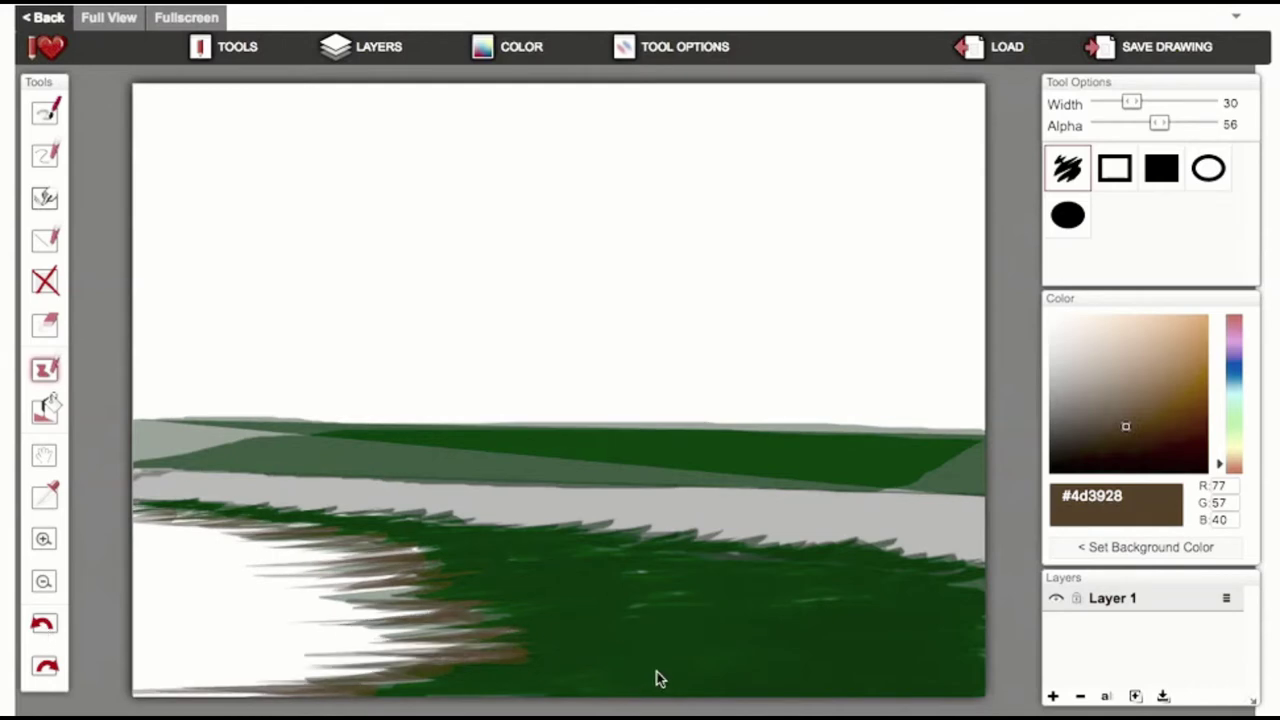
pyautogui.moveTo(403, 553)
pyautogui.mouseDown()
pyautogui.moveTo(337, 594)
pyautogui.moveTo(349, 611)
pyautogui.moveTo(280, 497)
pyautogui.moveTo(226, 562)
pyautogui.moveTo(211, 529)
pyautogui.moveTo(140, 522)
pyautogui.moveTo(306, 537)
pyautogui.moveTo(297, 557)
pyautogui.moveTo(114, 563)
pyautogui.moveTo(424, 575)
pyautogui.moveTo(191, 600)
pyautogui.moveTo(337, 623)
pyautogui.moveTo(92, 642)
pyautogui.mouseUp()
# Fill the white gap in the lower-left foreground and the uneven far field with dark green strokes.
pyautogui.click(1238, 424)
pyautogui.click(1206, 448)
pyautogui.moveTo(344, 627)
pyautogui.mouseDown()
pyautogui.moveTo(503, 651)
pyautogui.moveTo(171, 677)
pyautogui.moveTo(157, 697)
pyautogui.moveTo(374, 609)
pyautogui.moveTo(97, 603)
pyautogui.moveTo(238, 541)
pyautogui.moveTo(177, 526)
pyautogui.moveTo(40, 549)
pyautogui.moveTo(440, 614)
pyautogui.moveTo(500, 638)
pyautogui.moveTo(329, 603)
pyautogui.moveTo(117, 629)
pyautogui.moveTo(223, 563)
pyautogui.moveTo(462, 611)
pyautogui.moveTo(457, 566)
pyautogui.moveTo(143, 551)
pyautogui.moveTo(423, 537)
pyautogui.moveTo(35, 628)
pyautogui.mouseUp()
pyautogui.moveTo(237, 588); pyautogui.dragTo(43, 585)
pyautogui.moveTo(889, 420)
pyautogui.mouseDown()
pyautogui.moveTo(836, 439)
pyautogui.moveTo(830, 458)
pyautogui.moveTo(457, 449)
pyautogui.moveTo(677, 486)
pyautogui.moveTo(655, 466)
pyautogui.moveTo(286, 451)
pyautogui.moveTo(12, 458)
pyautogui.moveTo(963, 426)
pyautogui.moveTo(26, 423)
pyautogui.moveTo(786, 430)
pyautogui.mouseUp()
# Retouch the left end of the road with grey at alpha 100.
pyautogui.moveTo(199, 503)
pyautogui.mouseDown()
pyautogui.moveTo(114, 503)
pyautogui.moveTo(220, 495)
pyautogui.mouseUp()
pyautogui.click(1051, 381)
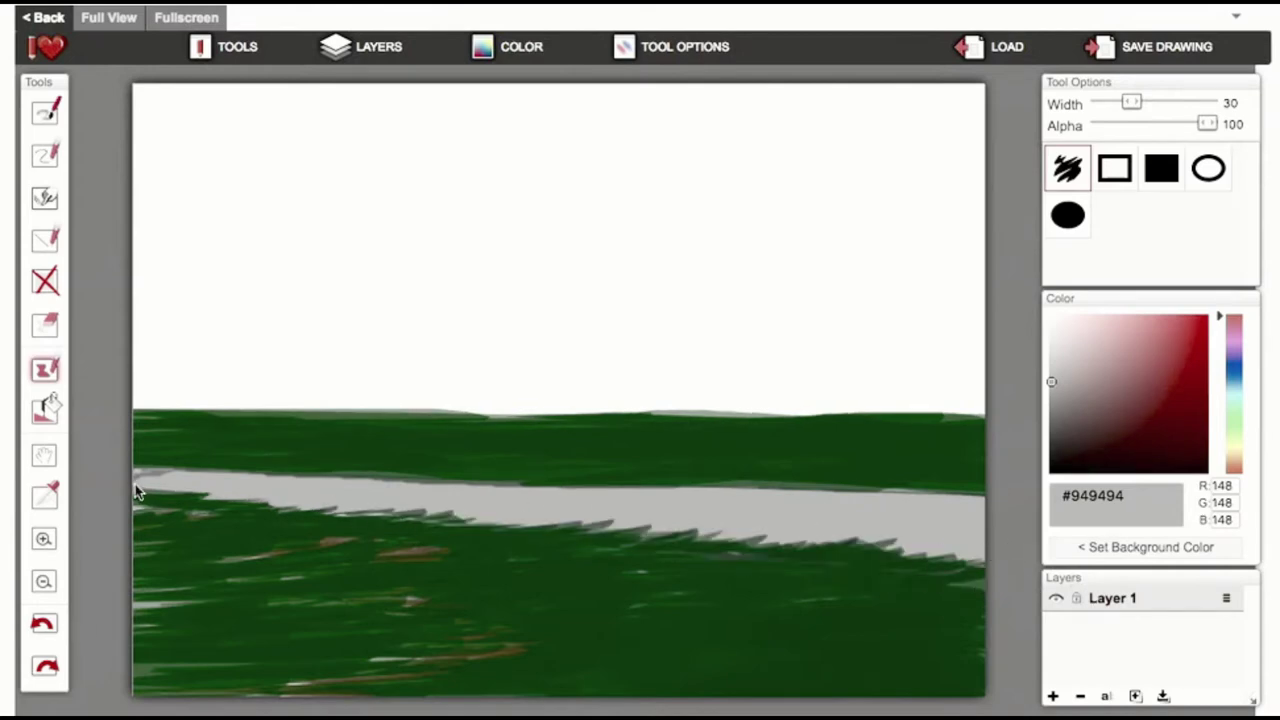
pyautogui.moveTo(1077, 475); pyautogui.dragTo(1077, 467)
pyautogui.click(33, 625)
# Sample the foreground green and blend #0a4a18, #053a10 and #0d5b1e strokes over the upper foreground grass at alpha 55.
pyautogui.click(1236, 430)
pyautogui.click(45, 496)
pyautogui.click(718, 624)
pyautogui.click(46, 371)
pyautogui.moveTo(1207, 122); pyautogui.dragTo(1160, 122)
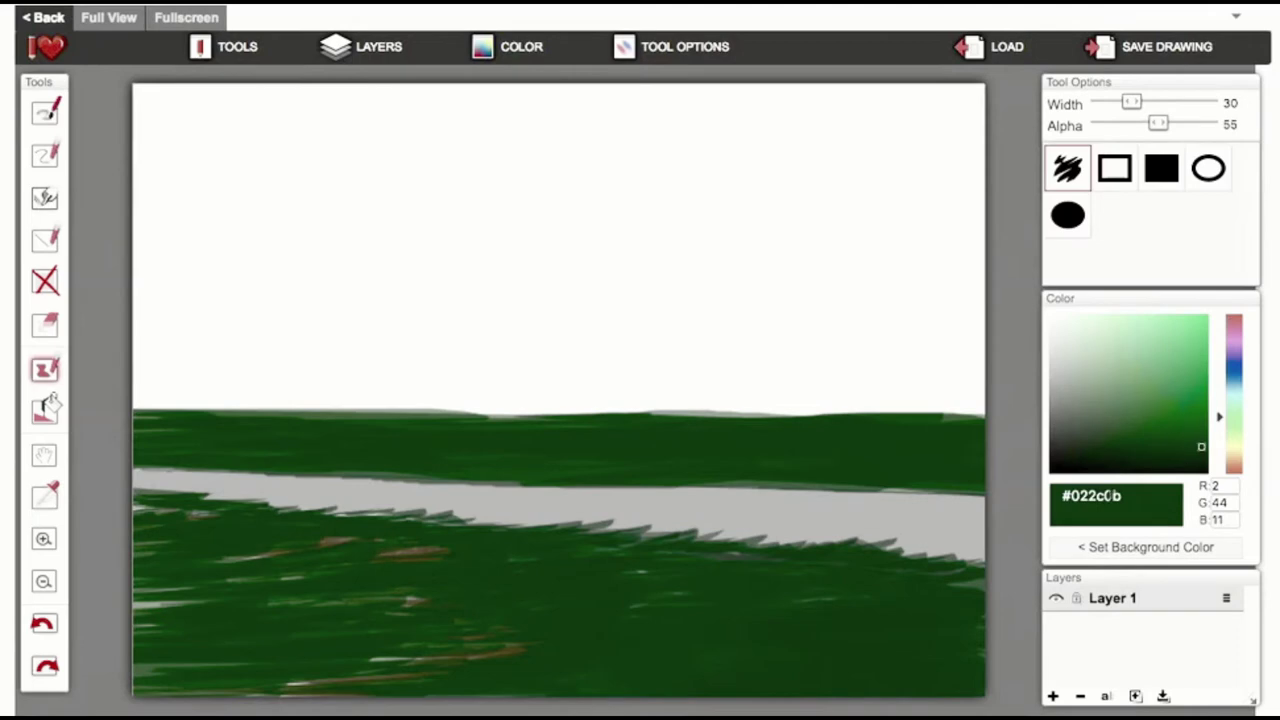
pyautogui.keyDown('alt'); pyautogui.click(875, 582); pyautogui.keyUp('alt')
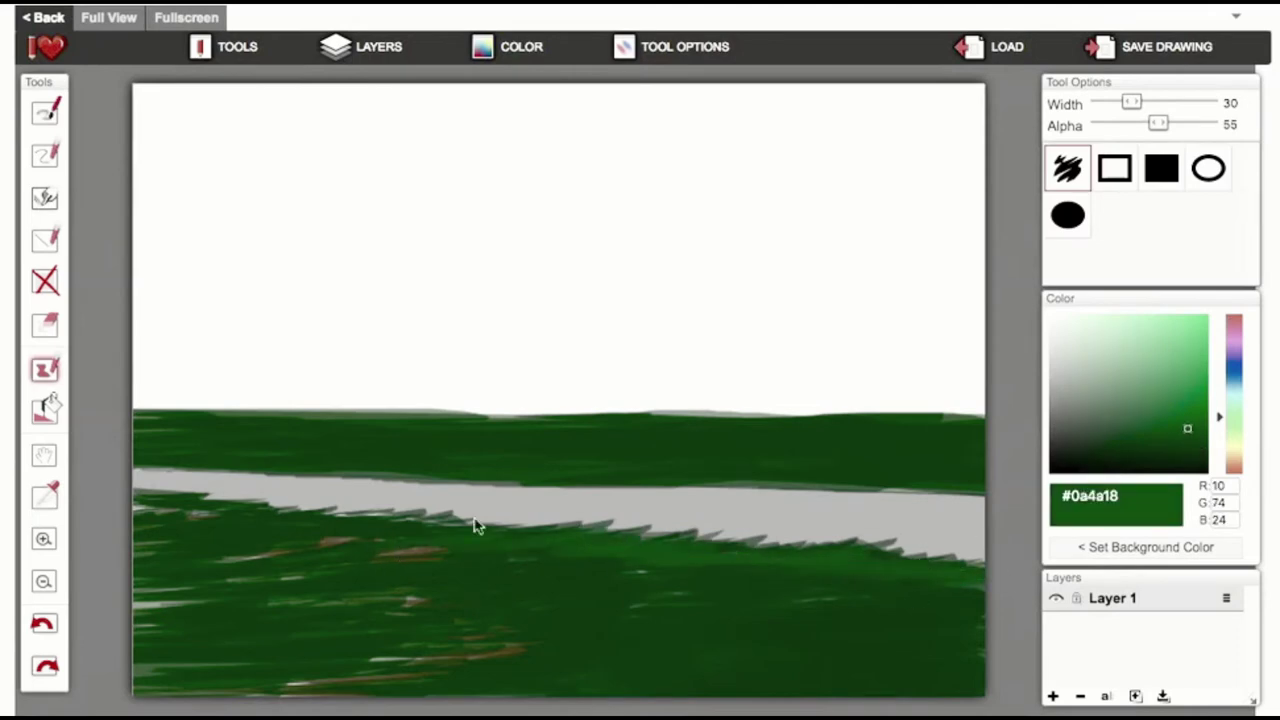
pyautogui.moveTo(972, 578)
pyautogui.mouseDown()
pyautogui.moveTo(595, 565)
pyautogui.moveTo(408, 526)
pyautogui.moveTo(197, 567)
pyautogui.mouseUp()
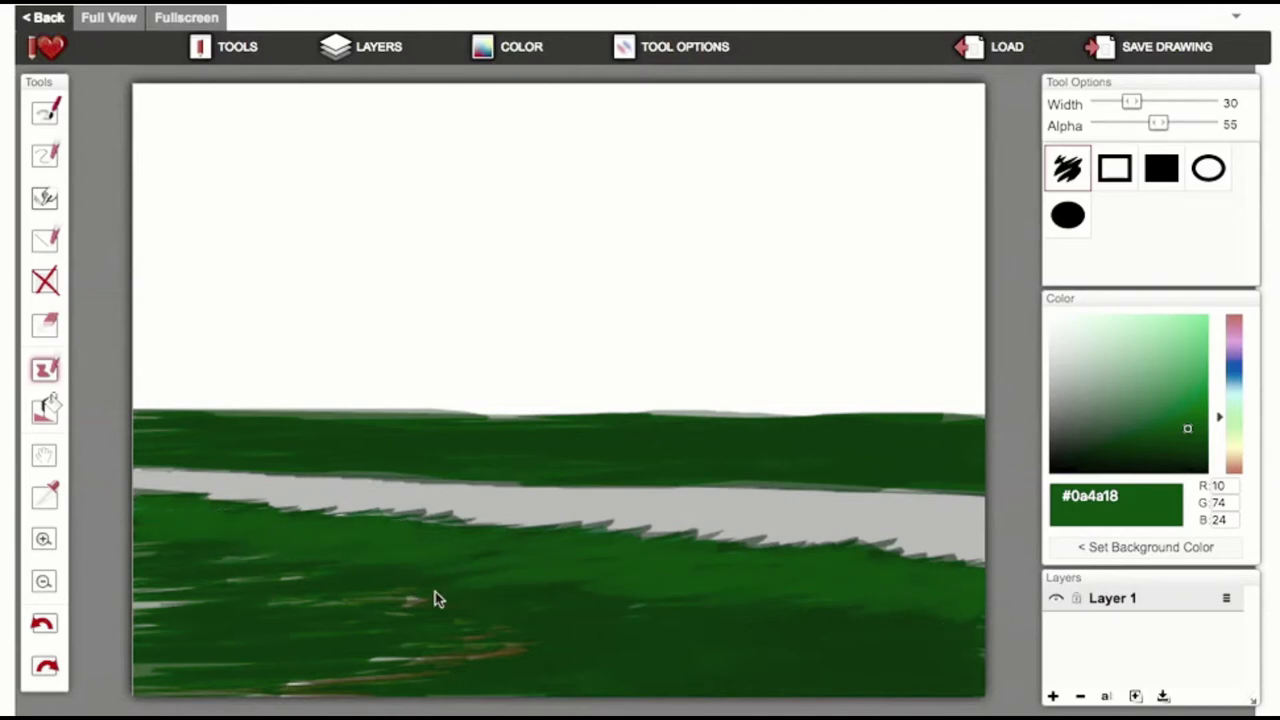
pyautogui.click(1195, 437)
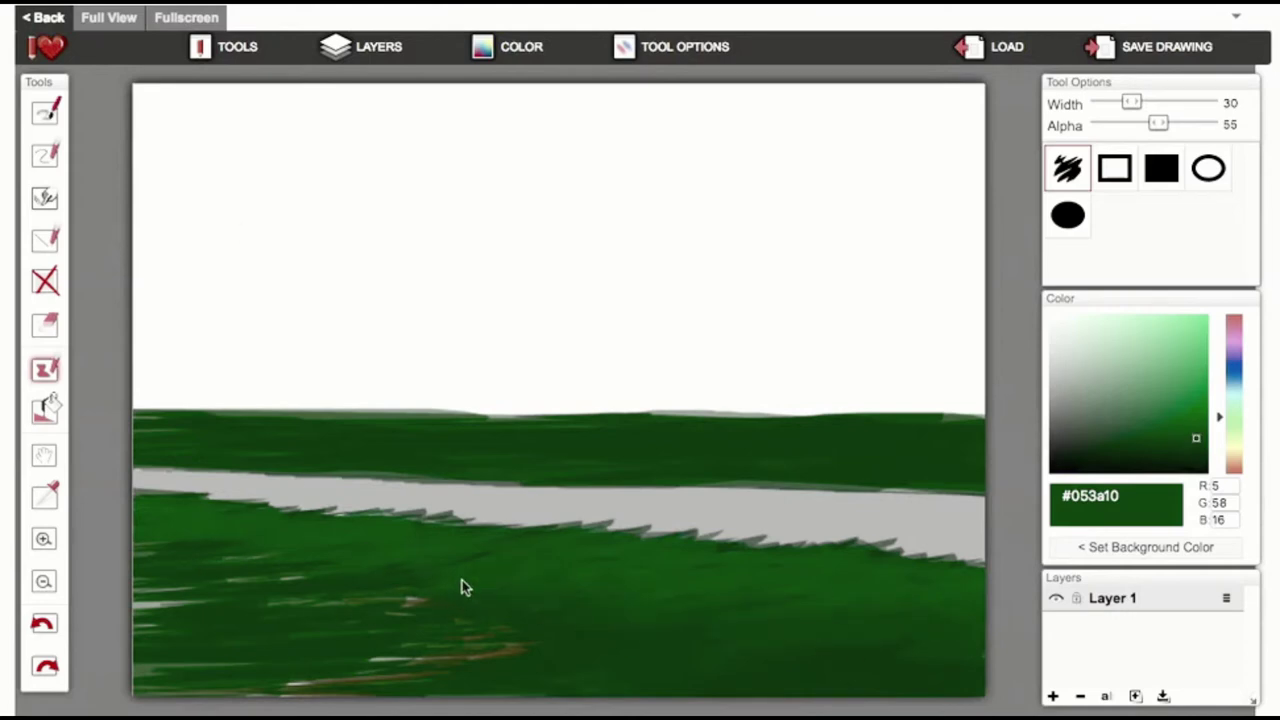
pyautogui.click(1185, 417)
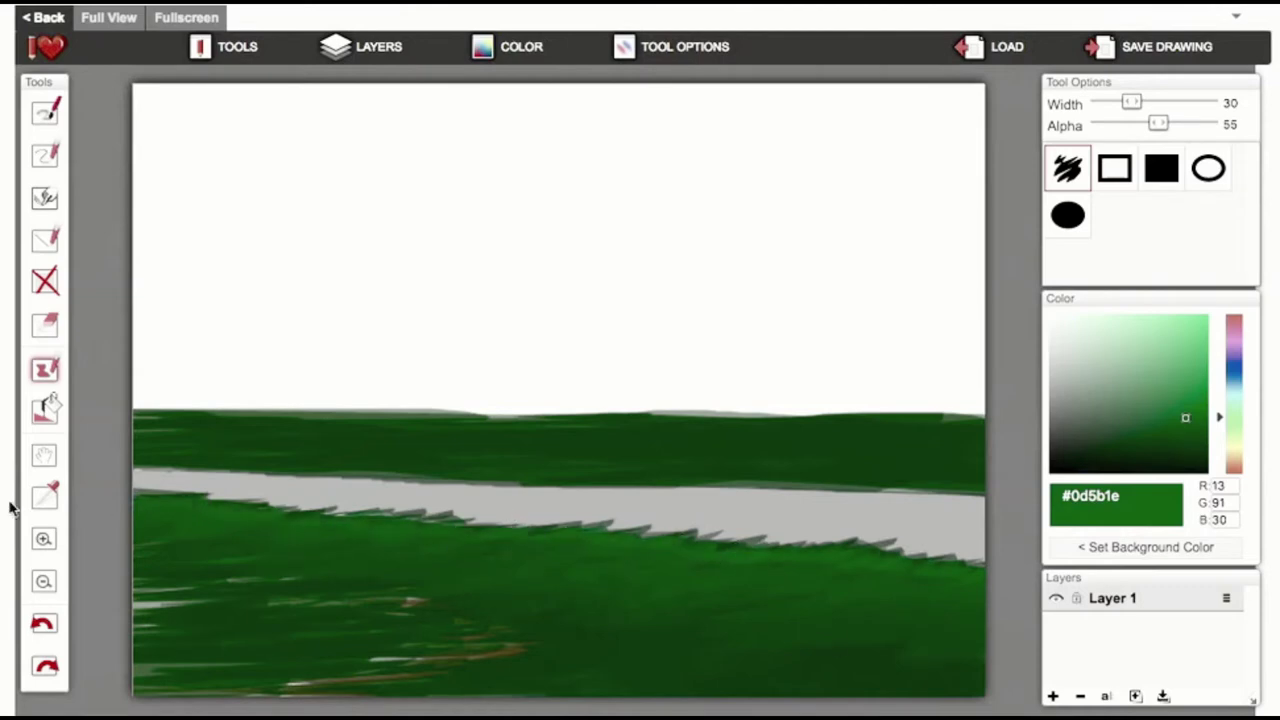
# Cover the brown and white streaks in the lower-left foreground with dark green #012809.
pyautogui.click(1196, 440)
pyautogui.click(1203, 450)
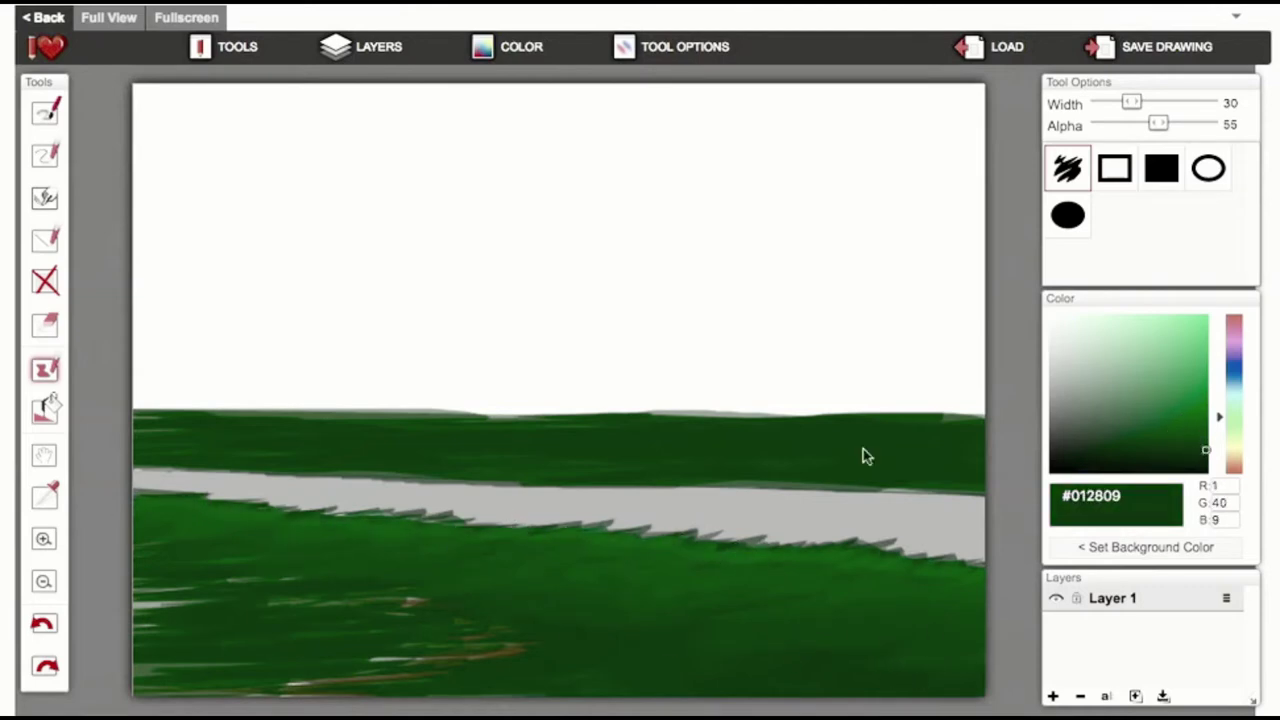
pyautogui.moveTo(428, 581); pyautogui.dragTo(140, 589)
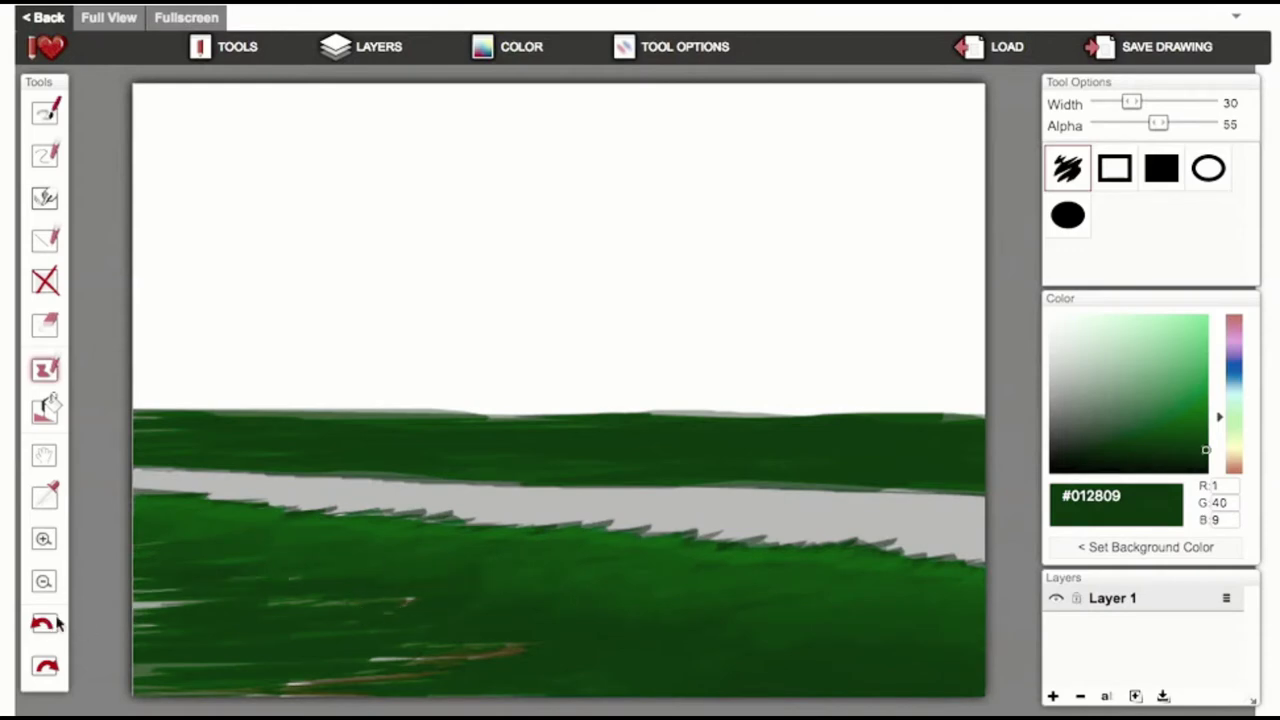
pyautogui.moveTo(423, 628)
pyautogui.mouseDown()
pyautogui.moveTo(309, 557)
pyautogui.moveTo(93, 600)
pyautogui.mouseUp()
pyautogui.moveTo(494, 671)
pyautogui.mouseDown()
pyautogui.moveTo(160, 693)
pyautogui.moveTo(55, 668)
pyautogui.mouseUp()
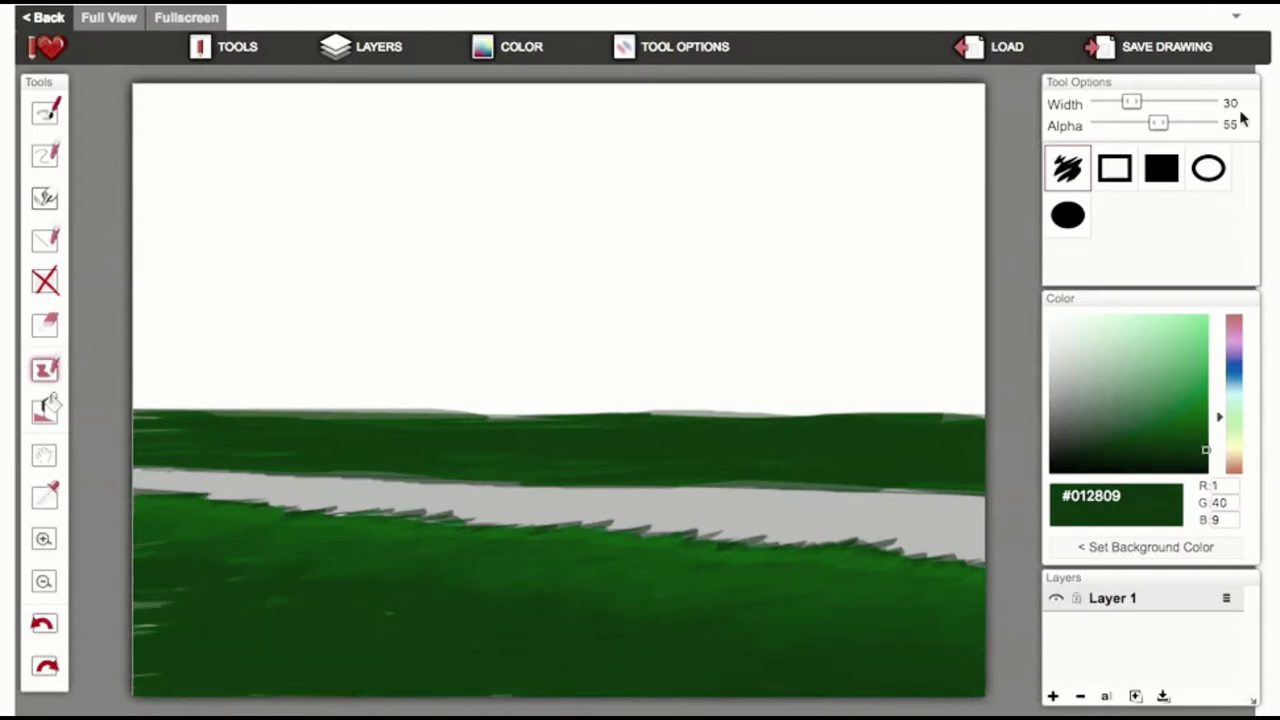
# Lighten the far field with a mid green and cover the sky with translucent grey-teal #4d7779 strokes.
pyautogui.click(1177, 400)
pyautogui.moveTo(960, 428)
pyautogui.mouseDown()
pyautogui.moveTo(280, 453)
pyautogui.moveTo(706, 451)
pyautogui.moveTo(609, 477)
pyautogui.moveTo(377, 451)
pyautogui.moveTo(1017, 437)
pyautogui.moveTo(929, 417)
pyautogui.moveTo(509, 429)
pyautogui.moveTo(334, 463)
pyautogui.moveTo(14, 257)
pyautogui.moveTo(423, 15)
pyautogui.mouseUp()
pyautogui.click(1234, 395)
pyautogui.click(1107, 398)
pyautogui.moveTo(916, 16)
pyautogui.mouseDown()
pyautogui.moveTo(1036, 297)
pyautogui.moveTo(1040, 416)
pyautogui.moveTo(841, 396)
pyautogui.moveTo(907, 413)
pyautogui.moveTo(415, 386)
pyautogui.moveTo(118, 395)
pyautogui.mouseUp()
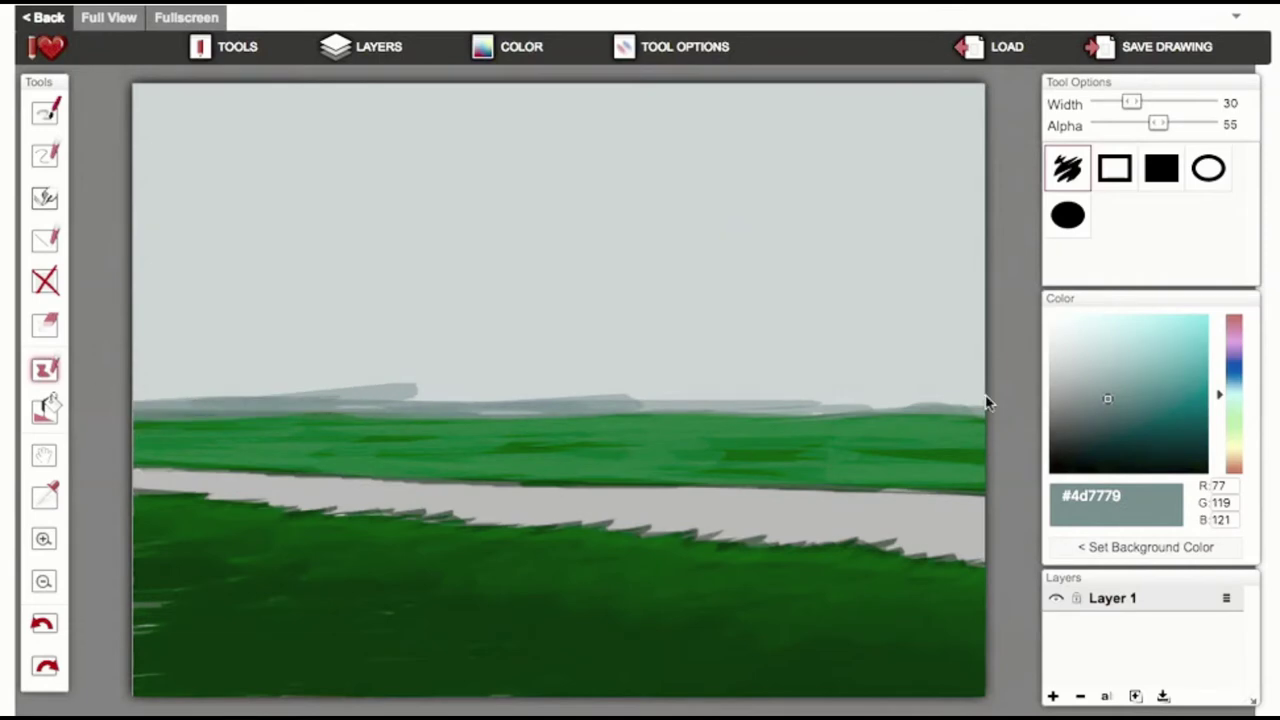
pyautogui.moveTo(986, 403)
pyautogui.mouseDown()
pyautogui.moveTo(134, 377)
pyautogui.moveTo(860, 369)
pyautogui.moveTo(54, 628)
pyautogui.moveTo(433, 374)
pyautogui.moveTo(140, 250)
pyautogui.moveTo(980, 150)
pyautogui.mouseUp()
# Sample the far field's green and shade the field darker towards the road, finishing with #085016.
pyautogui.click(1237, 427)
pyautogui.click(42, 505)
pyautogui.click(640, 452)
pyautogui.click(49, 360)
pyautogui.click(1186, 413)
pyautogui.moveTo(995, 476)
pyautogui.mouseDown()
pyautogui.moveTo(846, 494)
pyautogui.moveTo(477, 457)
pyautogui.moveTo(120, 472)
pyautogui.moveTo(557, 440)
pyautogui.moveTo(220, 446)
pyautogui.mouseUp()
pyautogui.click(1192, 424)
pyautogui.moveTo(975, 486); pyautogui.dragTo(135, 470)
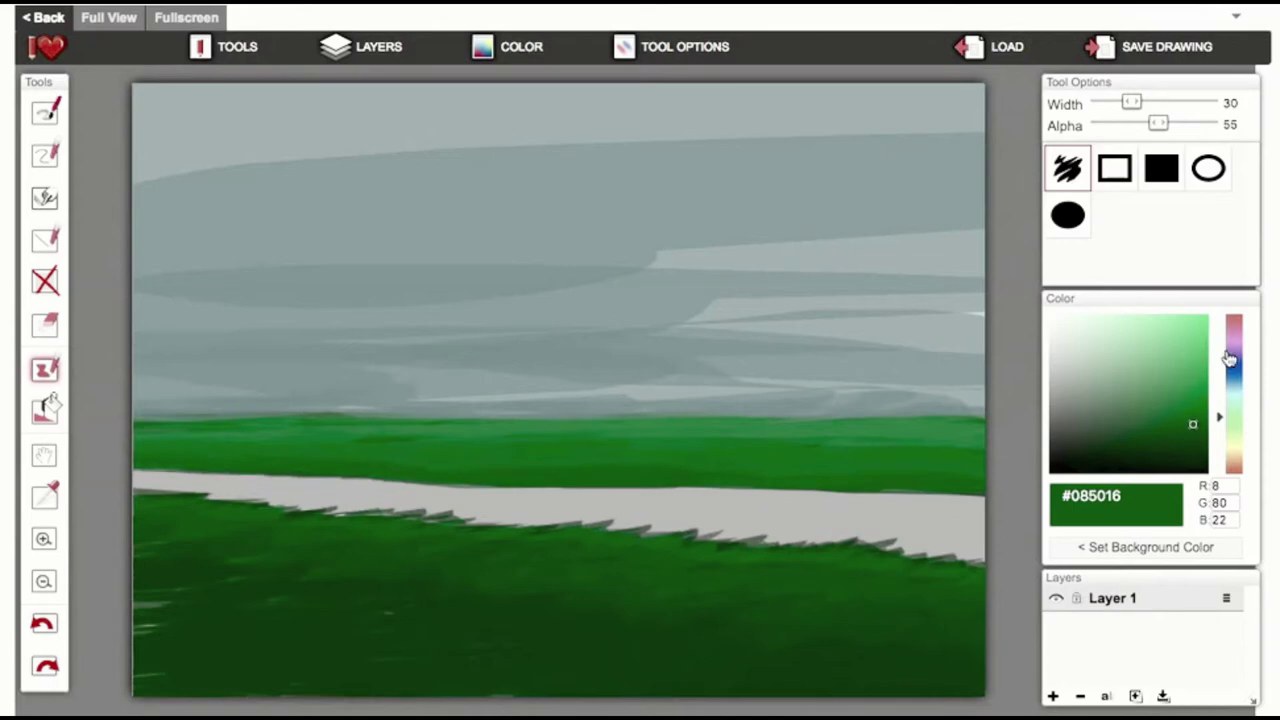
# Sample the sky colour and paint a pale blue-grey haze band just above the horizon.
pyautogui.click(42, 497)
pyautogui.click(292, 150)
pyautogui.click(47, 370)
pyautogui.moveTo(1106, 357); pyautogui.dragTo(1094, 353)
pyautogui.moveTo(885, 411); pyautogui.dragTo(315, 416)
pyautogui.hotkey('ctrl', 'z')
pyautogui.click(50, 624)
pyautogui.moveTo(825, 416); pyautogui.dragTo(273, 412)
pyautogui.moveTo(860, 423)
pyautogui.mouseDown()
pyautogui.moveTo(323, 415)
pyautogui.moveTo(1037, 413)
pyautogui.mouseUp()
# Layer grey-blue #77aeb1 and #6ea1a4 strokes over the lower and middle sky.
pyautogui.click(1101, 363)
pyautogui.moveTo(780, 392)
pyautogui.mouseDown()
pyautogui.moveTo(1022, 384)
pyautogui.moveTo(195, 392)
pyautogui.mouseUp()
pyautogui.click(50, 624)
pyautogui.moveTo(436, 378)
pyautogui.mouseDown()
pyautogui.moveTo(136, 422)
pyautogui.moveTo(433, 332)
pyautogui.mouseUp()
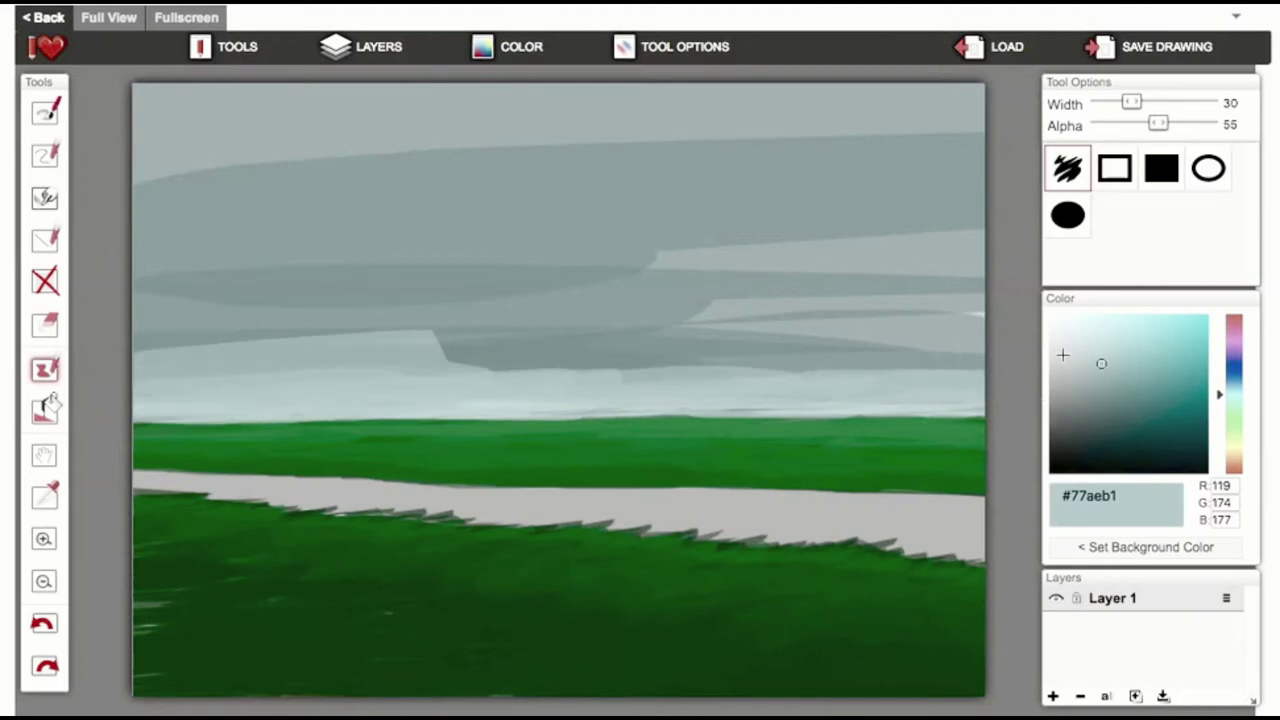
pyautogui.click(1101, 371)
pyautogui.moveTo(984, 366)
pyautogui.mouseDown()
pyautogui.moveTo(246, 351)
pyautogui.moveTo(1117, 337)
pyautogui.moveTo(89, 321)
pyautogui.moveTo(323, 288)
pyautogui.moveTo(689, 323)
pyautogui.moveTo(140, 290)
pyautogui.mouseUp()
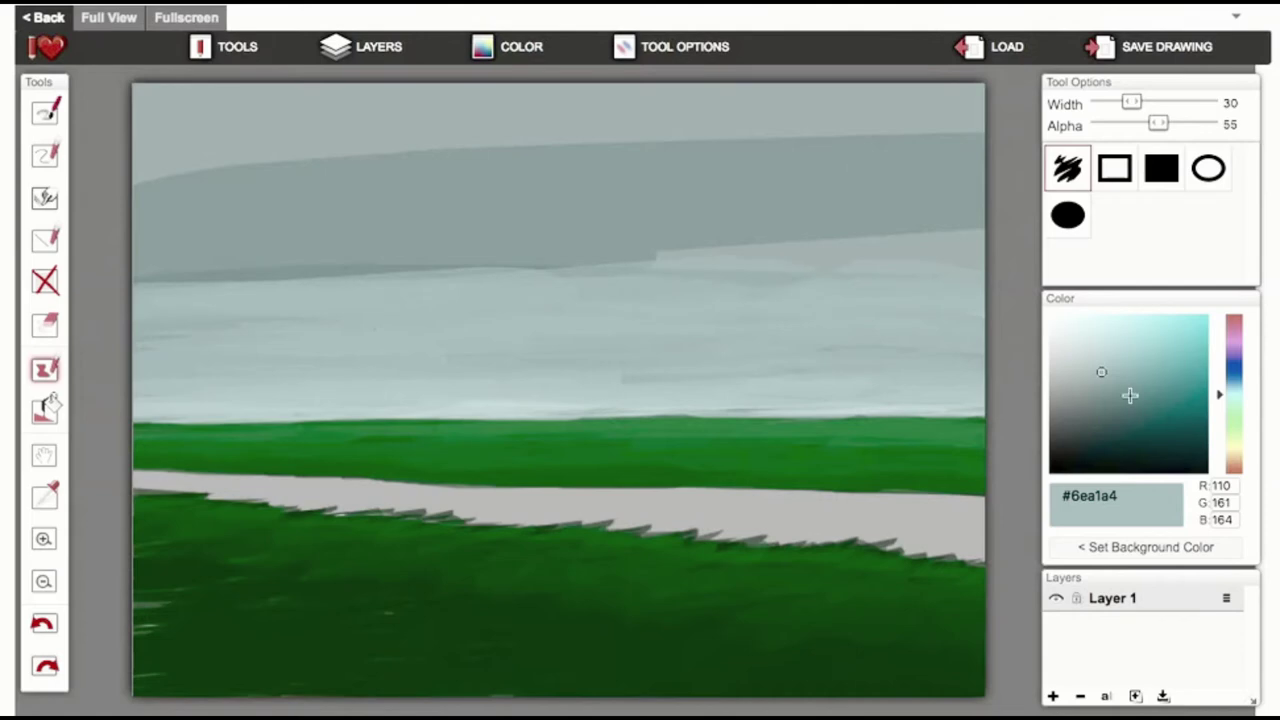
# Shade the upper sky gradually darker towards the top with grey-teals including #6b9c9f and #5c888a.
pyautogui.click(1102, 380)
pyautogui.moveTo(866, 250)
pyautogui.mouseDown()
pyautogui.moveTo(583, 240)
pyautogui.moveTo(1020, 266)
pyautogui.moveTo(749, 166)
pyautogui.moveTo(401, 239)
pyautogui.mouseUp()
pyautogui.click(1101, 375)
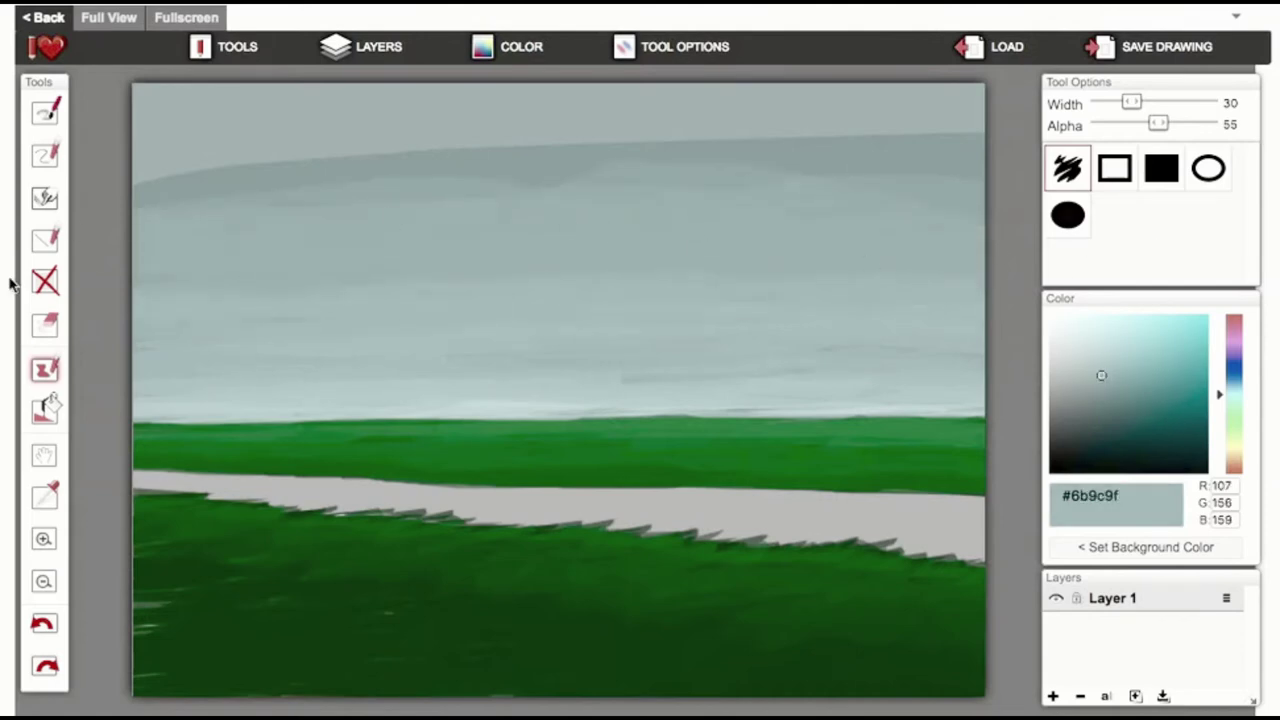
pyautogui.click(1103, 380)
pyautogui.moveTo(970, 172); pyautogui.dragTo(265, 182)
pyautogui.click(1102, 388)
pyautogui.moveTo(866, 197)
pyautogui.mouseDown()
pyautogui.moveTo(351, 122)
pyautogui.moveTo(892, 108)
pyautogui.mouseUp()
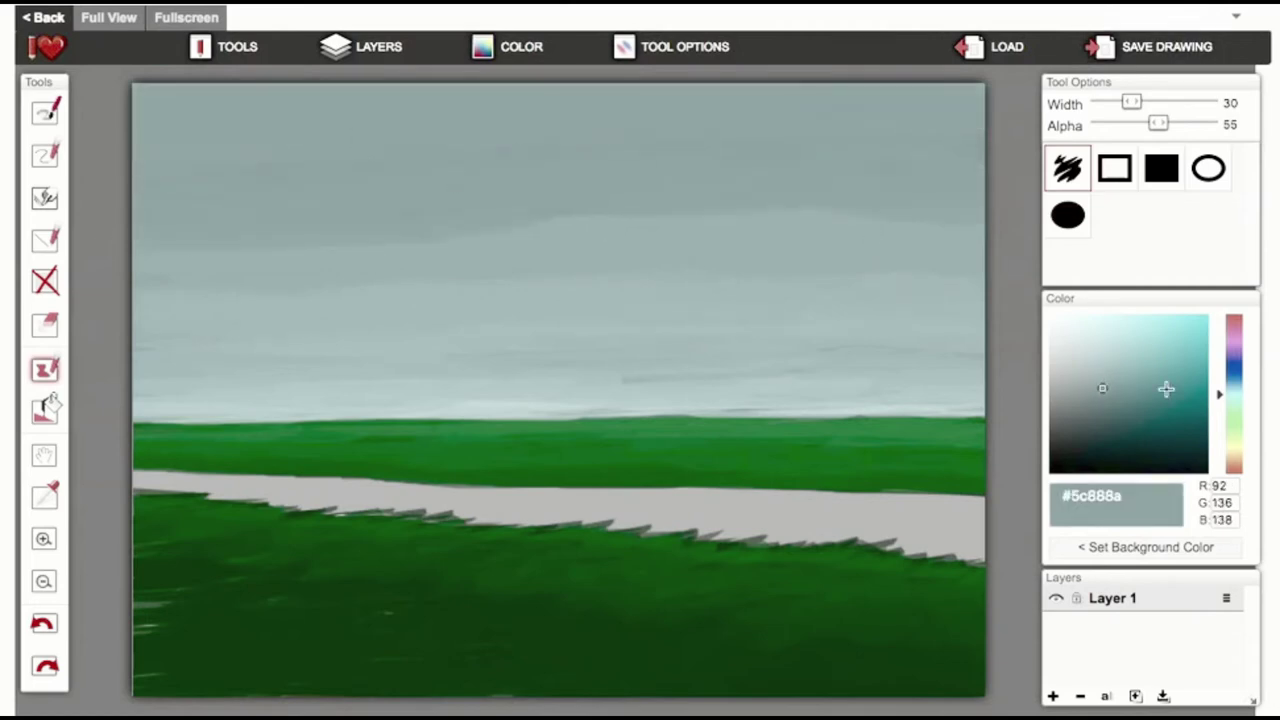
pyautogui.click(1102, 384)
# Sample the far field's green and add texture strokes to the field with #1e8a35, #137627 and #0c671f.
pyautogui.click(45, 496)
pyautogui.click(871, 471)
pyautogui.click(45, 370)
pyautogui.click(1174, 388)
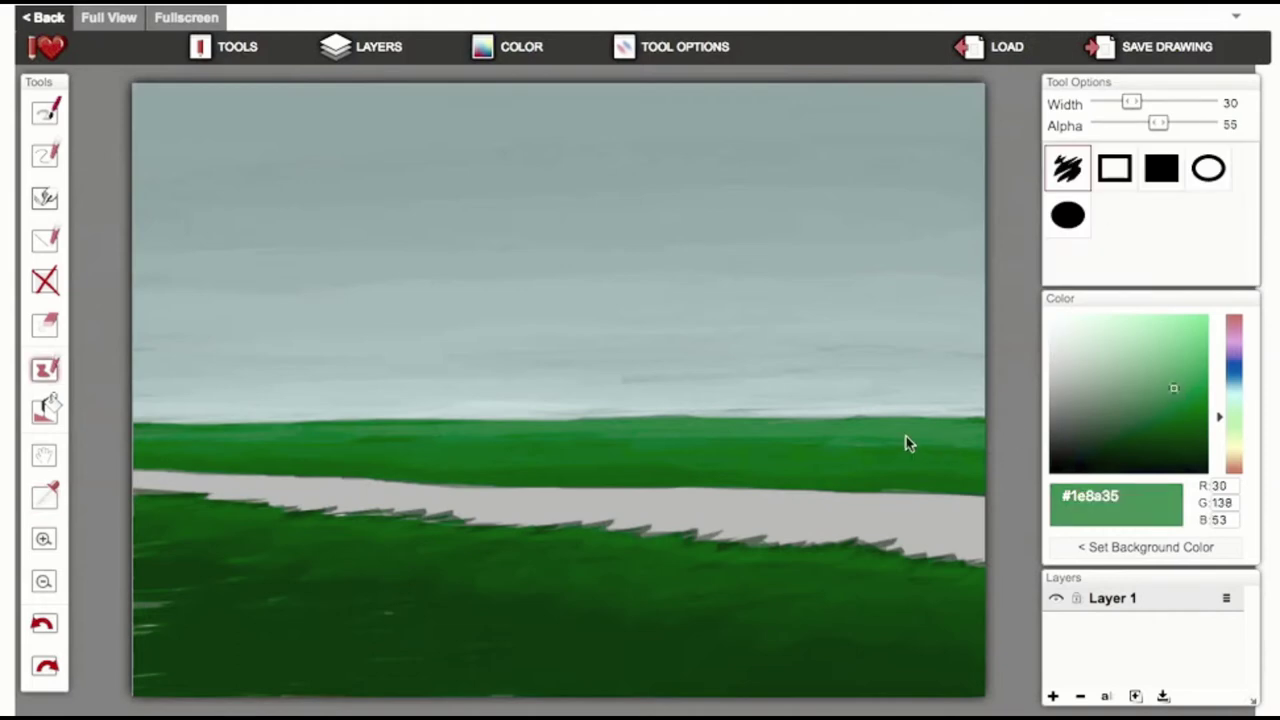
pyautogui.click(1178, 394)
pyautogui.moveTo(984, 445)
pyautogui.mouseDown()
pyautogui.moveTo(182, 449)
pyautogui.moveTo(802, 456)
pyautogui.mouseUp()
pyautogui.click(1183, 401)
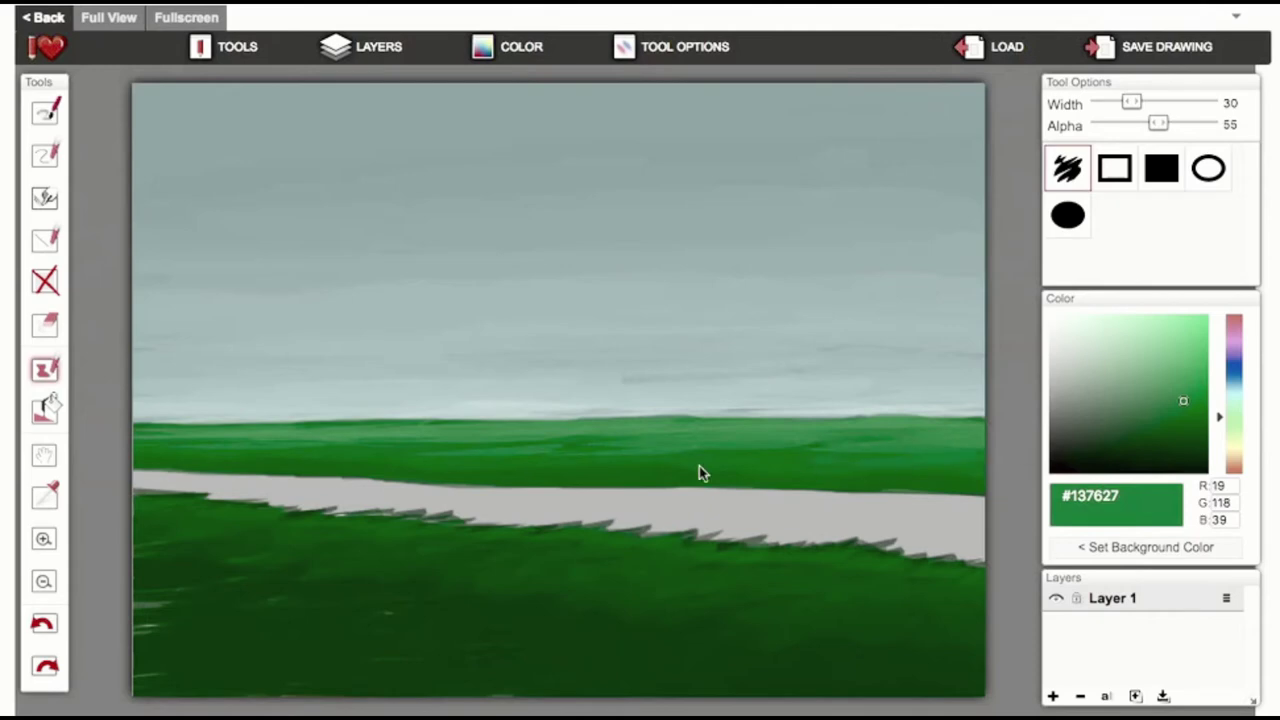
pyautogui.click(1190, 410)
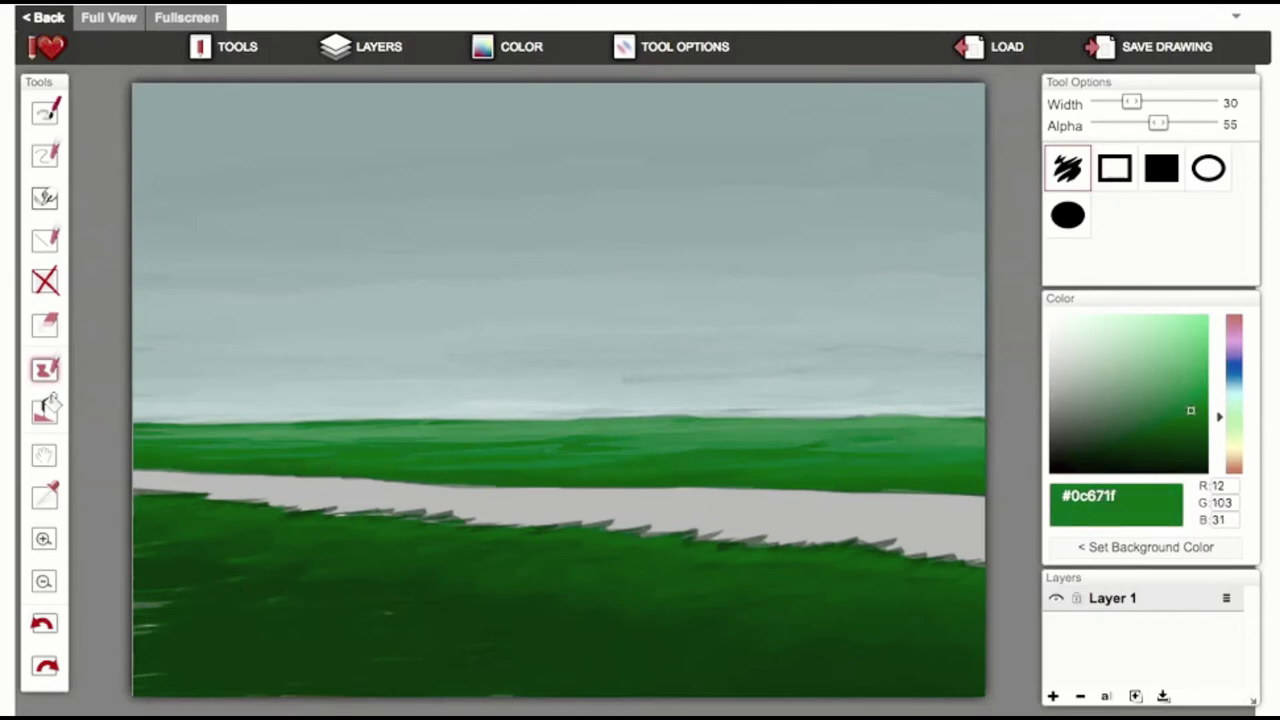
# Sample the sky, choose dark grey-teal #374a4b at alpha 40 and paint a storm cloud along the top of the sky.
pyautogui.click(1233, 382)
pyautogui.click(45, 496)
pyautogui.click(249, 225)
pyautogui.click(45, 370)
pyautogui.click(1092, 428)
pyautogui.click(1145, 124)
pyautogui.moveTo(924, 105)
pyautogui.mouseDown()
pyautogui.moveTo(994, 86)
pyautogui.moveTo(880, 92)
pyautogui.moveTo(1069, 87)
pyautogui.moveTo(647, 70)
pyautogui.moveTo(286, 123)
pyautogui.moveTo(194, 74)
pyautogui.moveTo(419, 126)
pyautogui.mouseUp()
pyautogui.moveTo(510, 122)
pyautogui.mouseDown()
pyautogui.moveTo(566, 140)
pyautogui.moveTo(595, 200)
pyautogui.moveTo(507, 201)
pyautogui.moveTo(486, 263)
pyautogui.moveTo(520, 137)
pyautogui.mouseUp()
# Paint the tornado funnel with #374a4b at alpha 40 from the storm cloud down to the horizon, undoing stray strokes at its tip.
pyautogui.moveTo(700, 125)
pyautogui.mouseDown()
pyautogui.moveTo(477, 163)
pyautogui.moveTo(275, 114)
pyautogui.moveTo(423, 157)
pyautogui.moveTo(500, 220)
pyautogui.mouseUp()
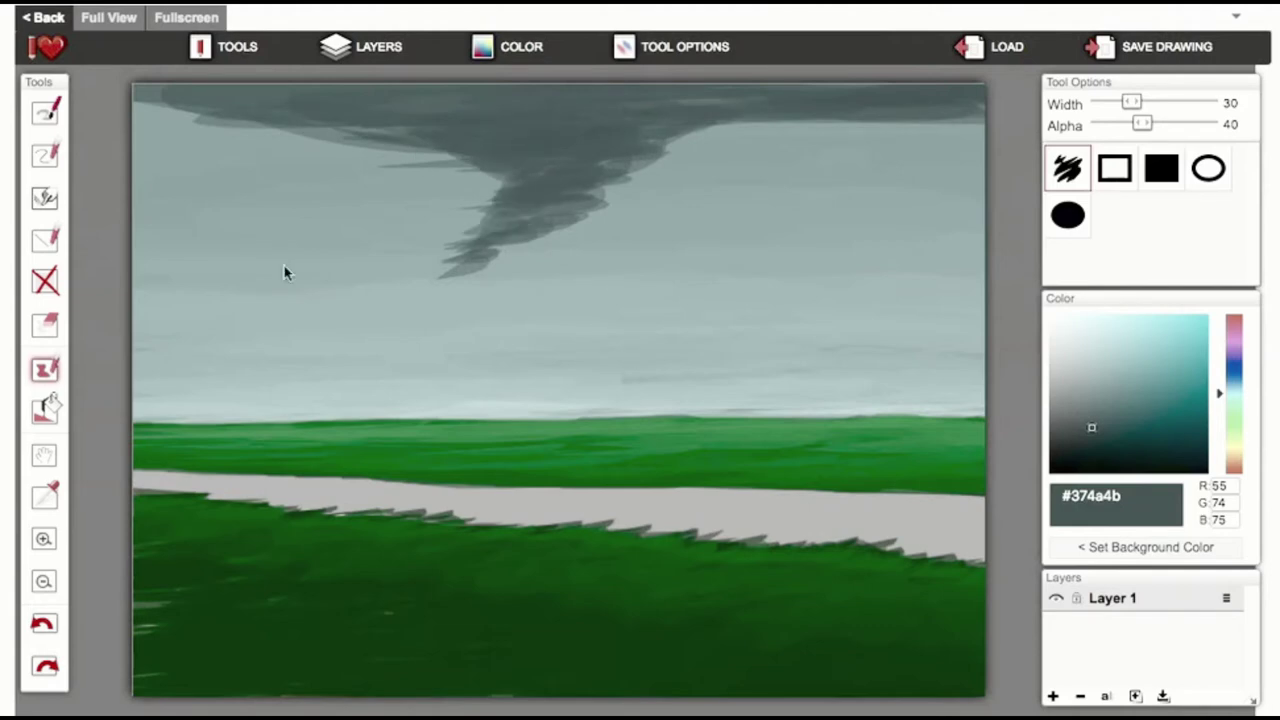
pyautogui.moveTo(436, 300)
pyautogui.mouseDown()
pyautogui.moveTo(519, 262)
pyautogui.moveTo(415, 313)
pyautogui.mouseUp()
pyautogui.moveTo(480, 172); pyautogui.dragTo(495, 210)
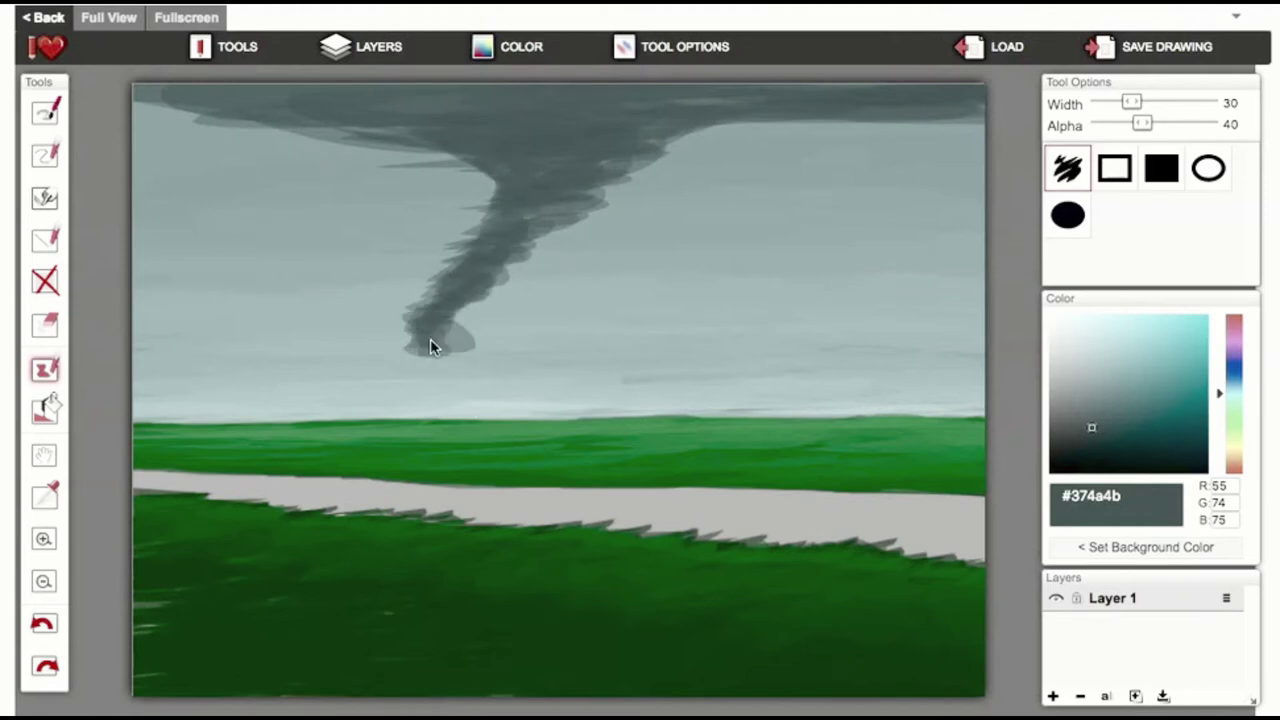
pyautogui.hotkey('ctrl', 'z')
pyautogui.hotkey('ctrl', 'z')
pyautogui.moveTo(392, 405); pyautogui.dragTo(406, 420)
# Extend the storm cloud's underside towards both sides of the sky and fill in the inner curve of the funnel's neck.
pyautogui.moveTo(625, 165)
pyautogui.mouseDown()
pyautogui.moveTo(917, 103)
pyautogui.moveTo(982, 118)
pyautogui.mouseUp()
pyautogui.moveTo(140, 105)
pyautogui.mouseDown()
pyautogui.moveTo(438, 157)
pyautogui.moveTo(566, 214)
pyautogui.mouseUp()
pyautogui.moveTo(480, 168); pyautogui.dragTo(490, 220)
# Choose #324041 and darken the cloud's lower edge and the funnel down to its base, undoing unwanted strokes.
pyautogui.click(1085, 433)
pyautogui.moveTo(134, 100)
pyautogui.mouseDown()
pyautogui.moveTo(443, 157)
pyautogui.moveTo(533, 192)
pyautogui.mouseUp()
pyautogui.click(43, 624)
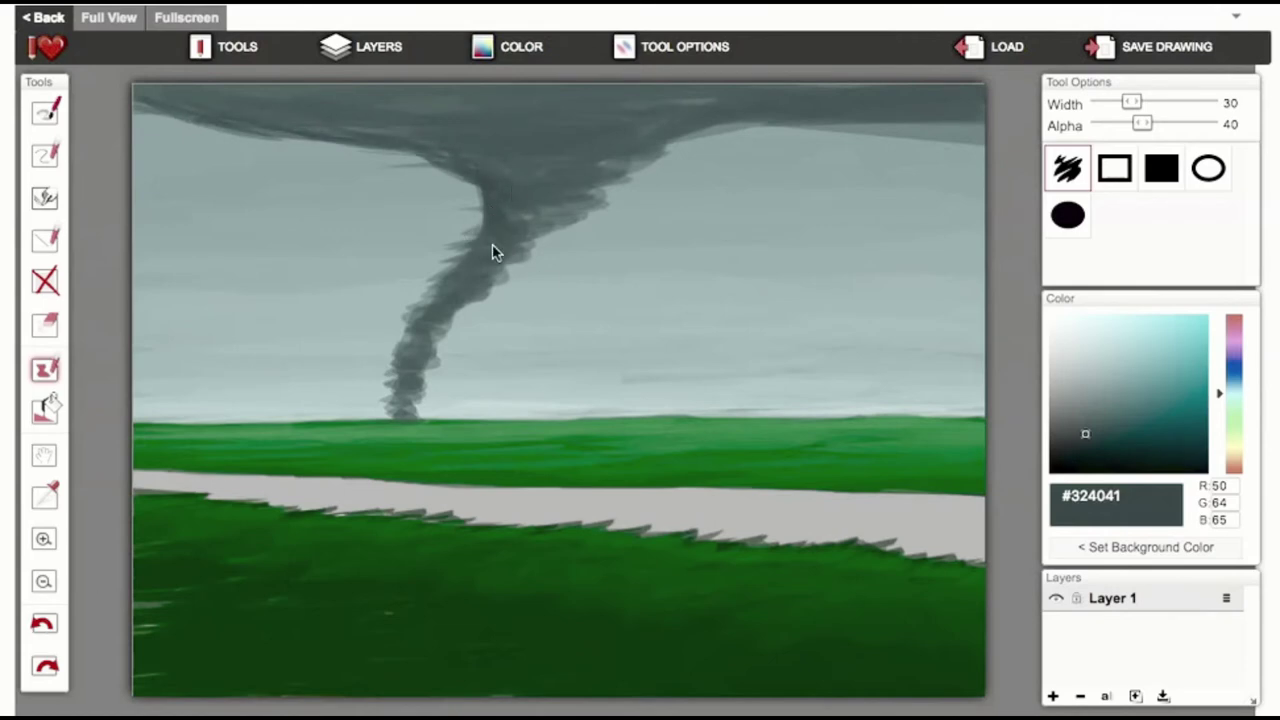
pyautogui.moveTo(434, 295)
pyautogui.mouseDown()
pyautogui.moveTo(456, 292)
pyautogui.moveTo(399, 305)
pyautogui.moveTo(402, 328)
pyautogui.mouseUp()
pyautogui.click(37, 625)
pyautogui.moveTo(398, 395)
pyautogui.mouseDown()
pyautogui.moveTo(390, 385)
pyautogui.moveTo(405, 405)
pyautogui.mouseUp()
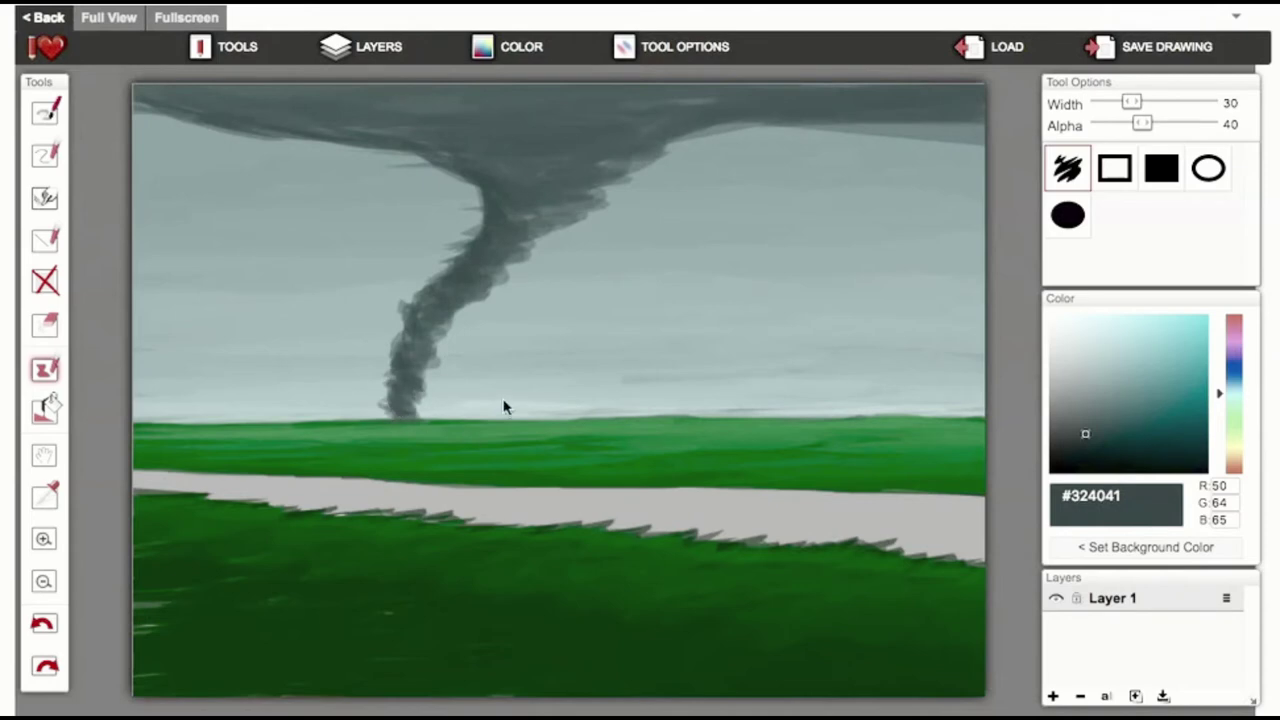
# Sample the sky and soften the right edge of the cloud and funnel with strokes at alpha 21.
pyautogui.keyDown('alt'); pyautogui.click(650, 210); pyautogui.keyUp('alt')
pyautogui.moveTo(1142, 123); pyautogui.dragTo(1122, 123)
pyautogui.moveTo(668, 152); pyautogui.dragTo(634, 171)
pyautogui.moveTo(437, 330)
pyautogui.mouseDown()
pyautogui.moveTo(420, 409)
pyautogui.moveTo(437, 403)
pyautogui.moveTo(436, 358)
pyautogui.mouseUp()
# Shade the left side of the storm cloud and funnel with #2d3839 at alpha 33 and 47.
pyautogui.click(1083, 439)
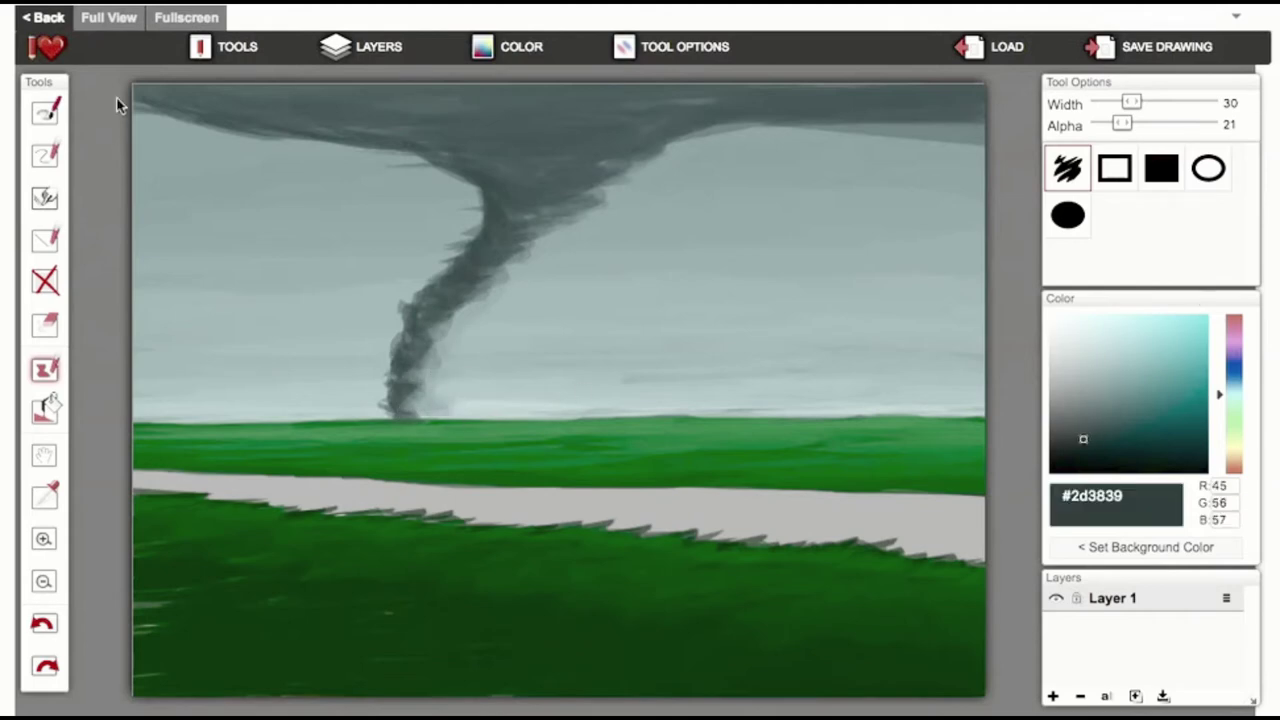
pyautogui.click(1136, 122)
pyautogui.moveTo(137, 100)
pyautogui.mouseDown()
pyautogui.moveTo(314, 111)
pyautogui.moveTo(307, 100)
pyautogui.moveTo(511, 191)
pyautogui.moveTo(487, 212)
pyautogui.mouseUp()
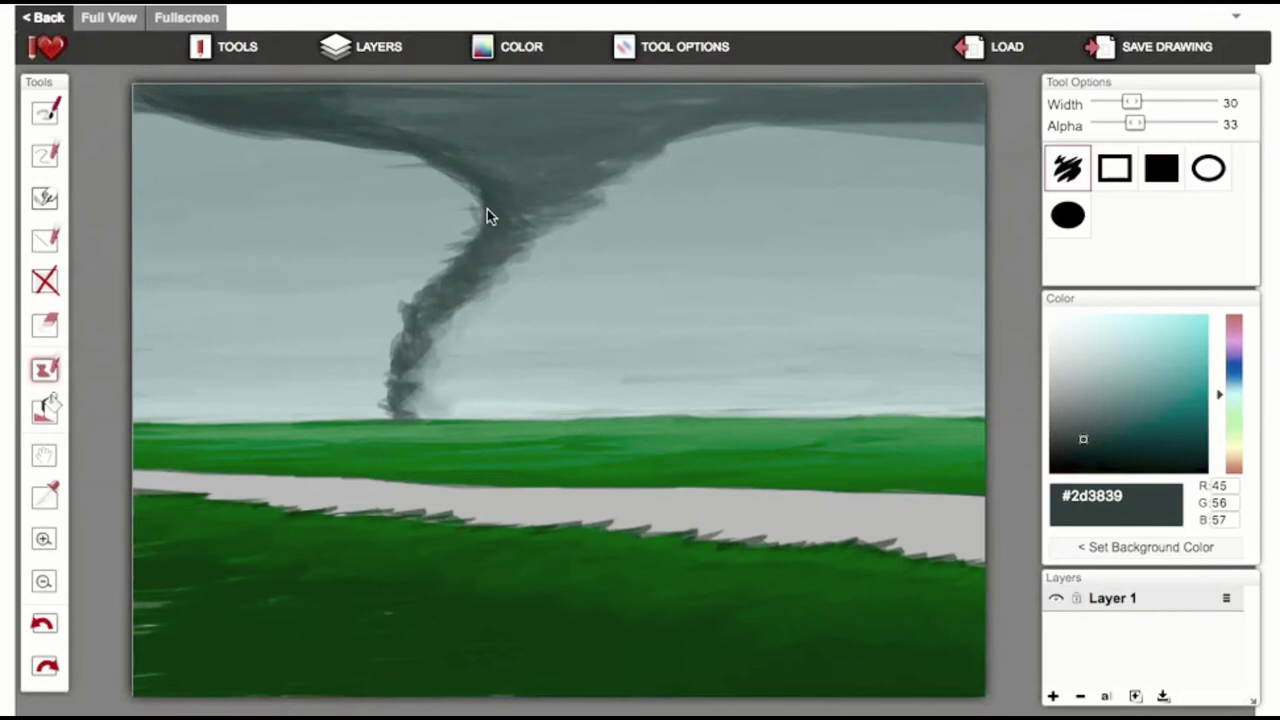
pyautogui.click(1150, 122)
pyautogui.moveTo(429, 275)
pyautogui.mouseDown()
pyautogui.moveTo(410, 303)
pyautogui.moveTo(413, 342)
pyautogui.moveTo(393, 331)
pyautogui.moveTo(407, 380)
pyautogui.moveTo(391, 334)
pyautogui.moveTo(383, 376)
pyautogui.moveTo(398, 418)
pyautogui.mouseUp()
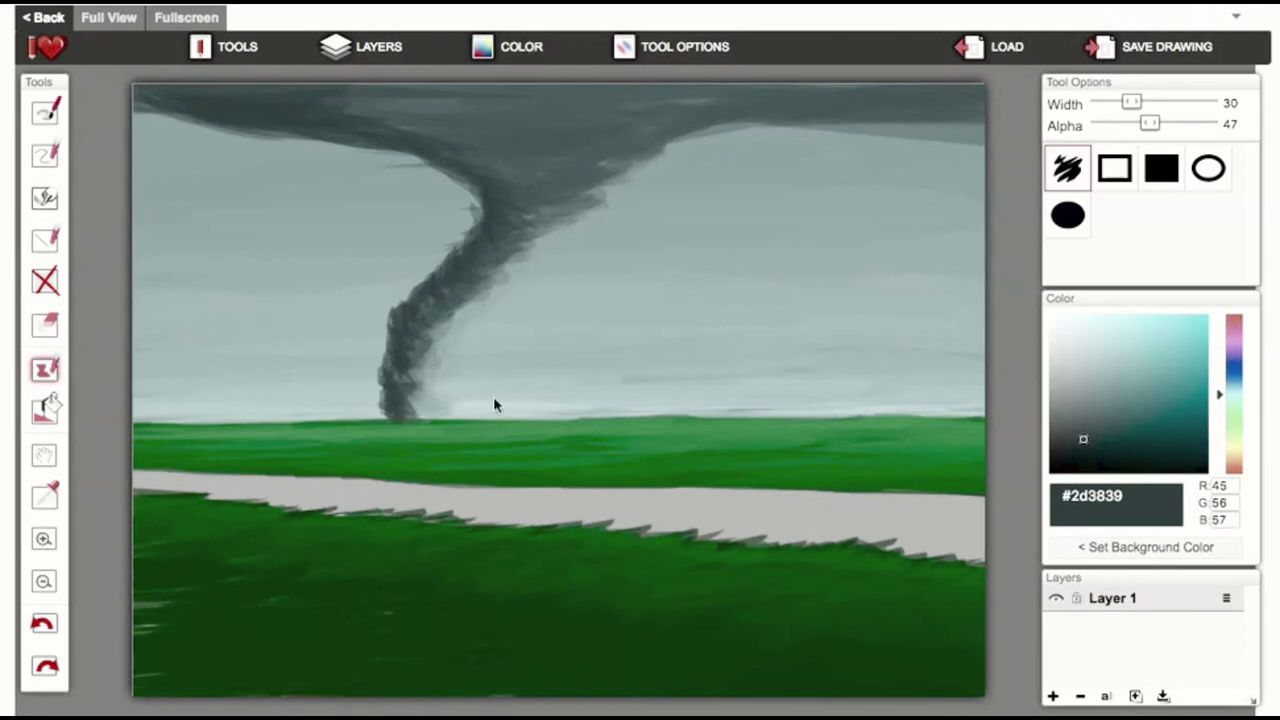
pyautogui.moveTo(352, 112)
pyautogui.mouseDown()
pyautogui.moveTo(458, 145)
pyautogui.moveTo(500, 113)
pyautogui.moveTo(323, 113)
pyautogui.moveTo(533, 131)
pyautogui.moveTo(503, 128)
pyautogui.moveTo(596, 231)
pyautogui.moveTo(383, 84)
pyautogui.moveTo(495, 115)
pyautogui.moveTo(443, 77)
pyautogui.moveTo(494, 194)
pyautogui.mouseUp()
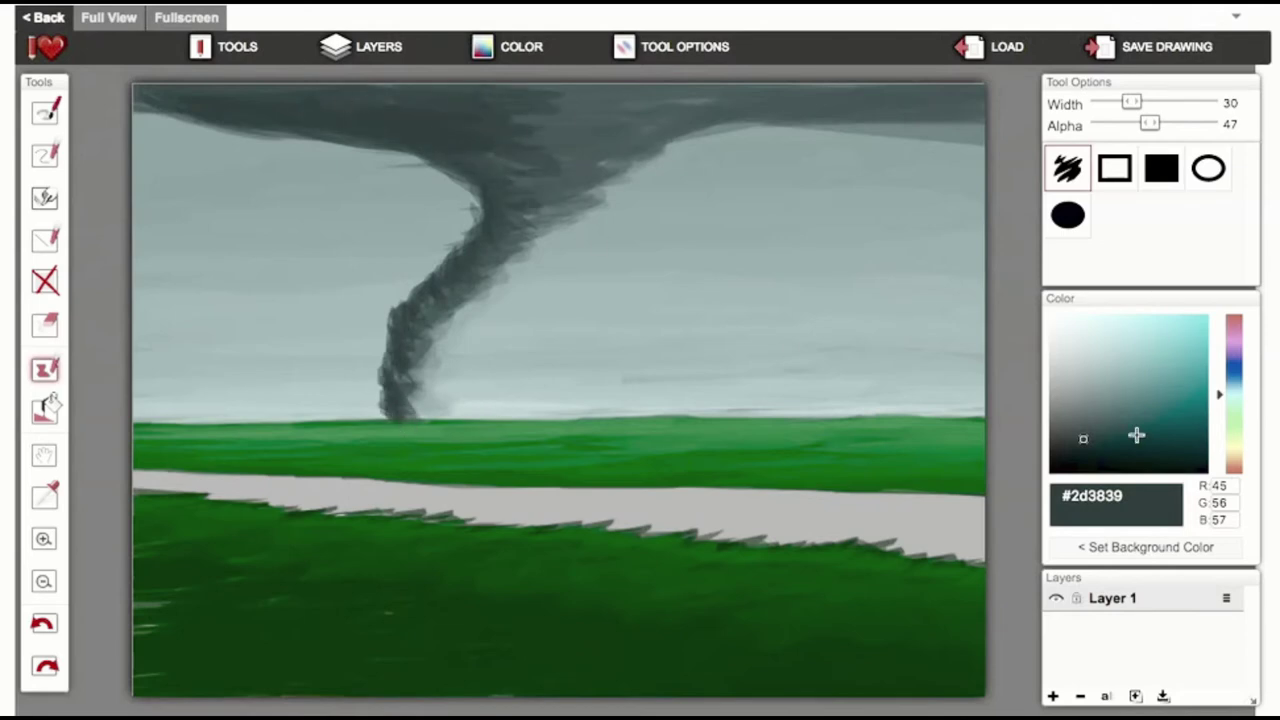
# Sample the cloud and paint grey highlights along the right side of the cloud and funnel with #5e7679 and #495e61.
pyautogui.click(34, 500)
pyautogui.click(580, 163)
pyautogui.click(44, 370)
pyautogui.moveTo(1080, 389); pyautogui.dragTo(1086, 399)
pyautogui.moveTo(978, 115)
pyautogui.mouseDown()
pyautogui.moveTo(608, 168)
pyautogui.moveTo(531, 206)
pyautogui.mouseUp()
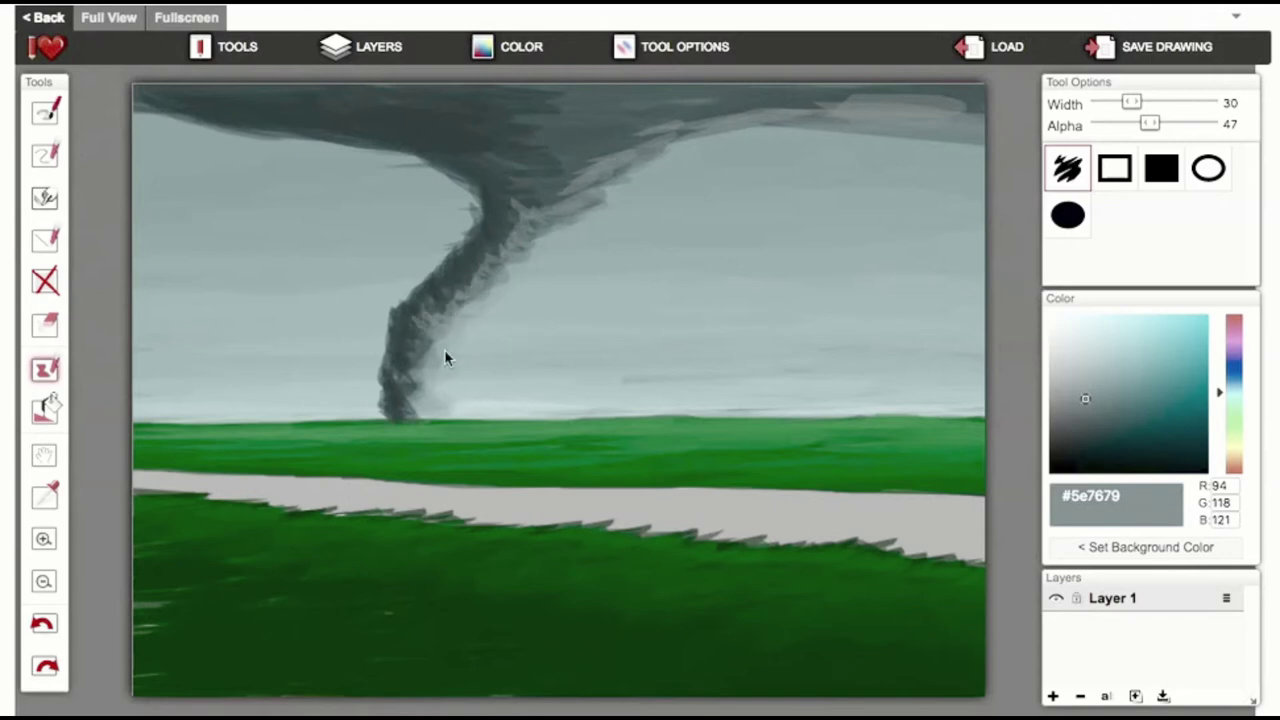
pyautogui.click(1088, 413)
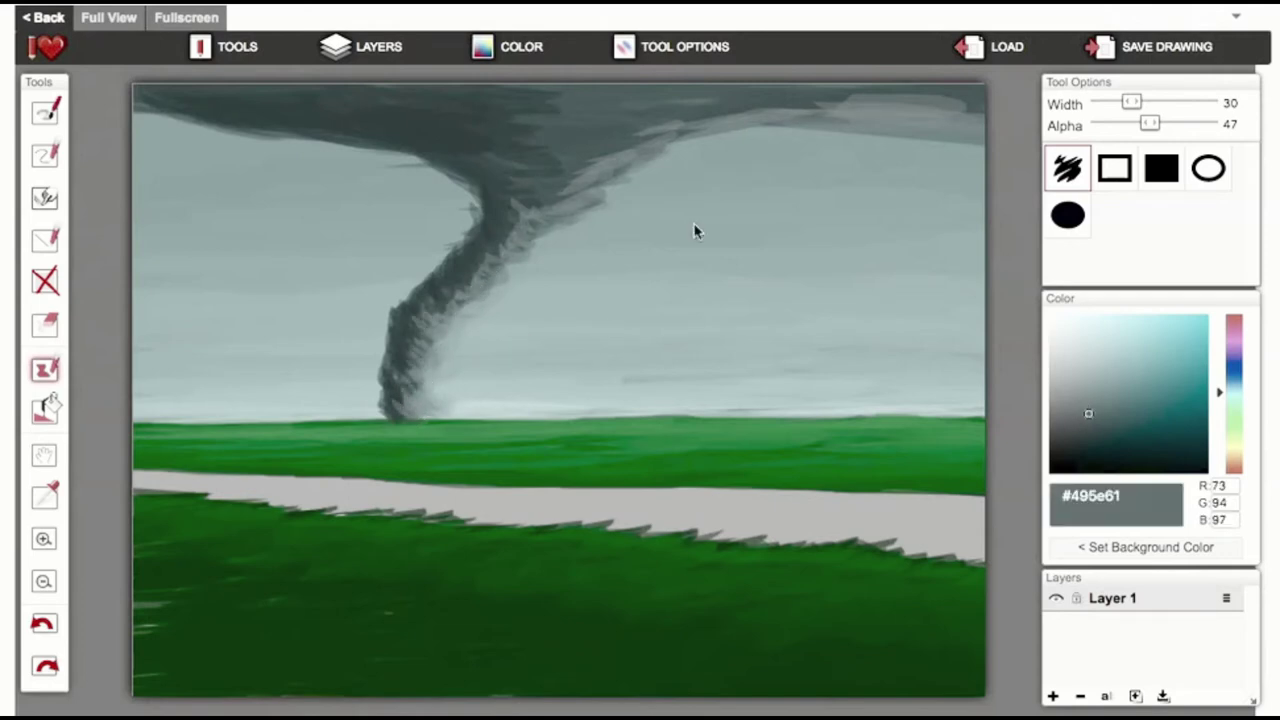
pyautogui.moveTo(754, 108); pyautogui.dragTo(698, 130)
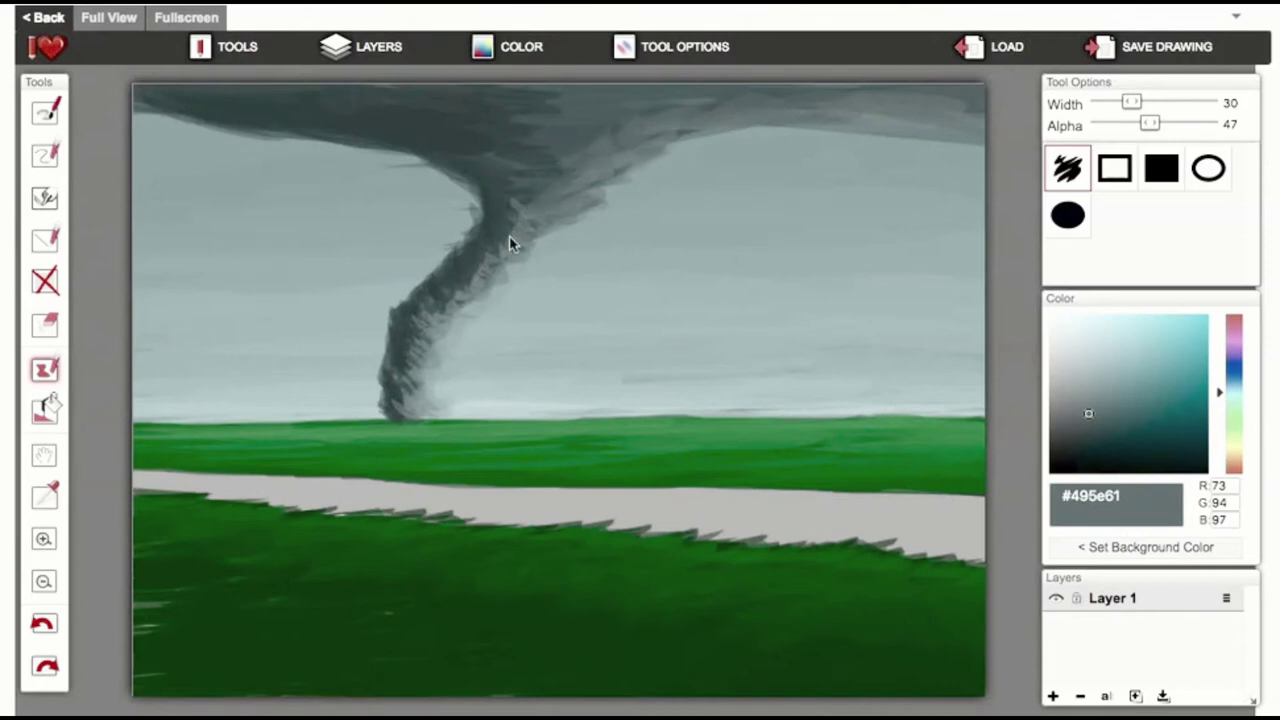
pyautogui.moveTo(462, 262)
pyautogui.mouseDown()
pyautogui.moveTo(402, 321)
pyautogui.moveTo(400, 387)
pyautogui.moveTo(417, 336)
pyautogui.moveTo(406, 396)
pyautogui.moveTo(450, 278)
pyautogui.mouseUp()
# Deepen the funnel's left side and core with #232a2b strokes from the neck to the base.
pyautogui.click(1081, 445)
pyautogui.moveTo(487, 216)
pyautogui.mouseDown()
pyautogui.moveTo(447, 283)
pyautogui.moveTo(387, 324)
pyautogui.moveTo(381, 390)
pyautogui.moveTo(424, 410)
pyautogui.moveTo(398, 343)
pyautogui.mouseUp()
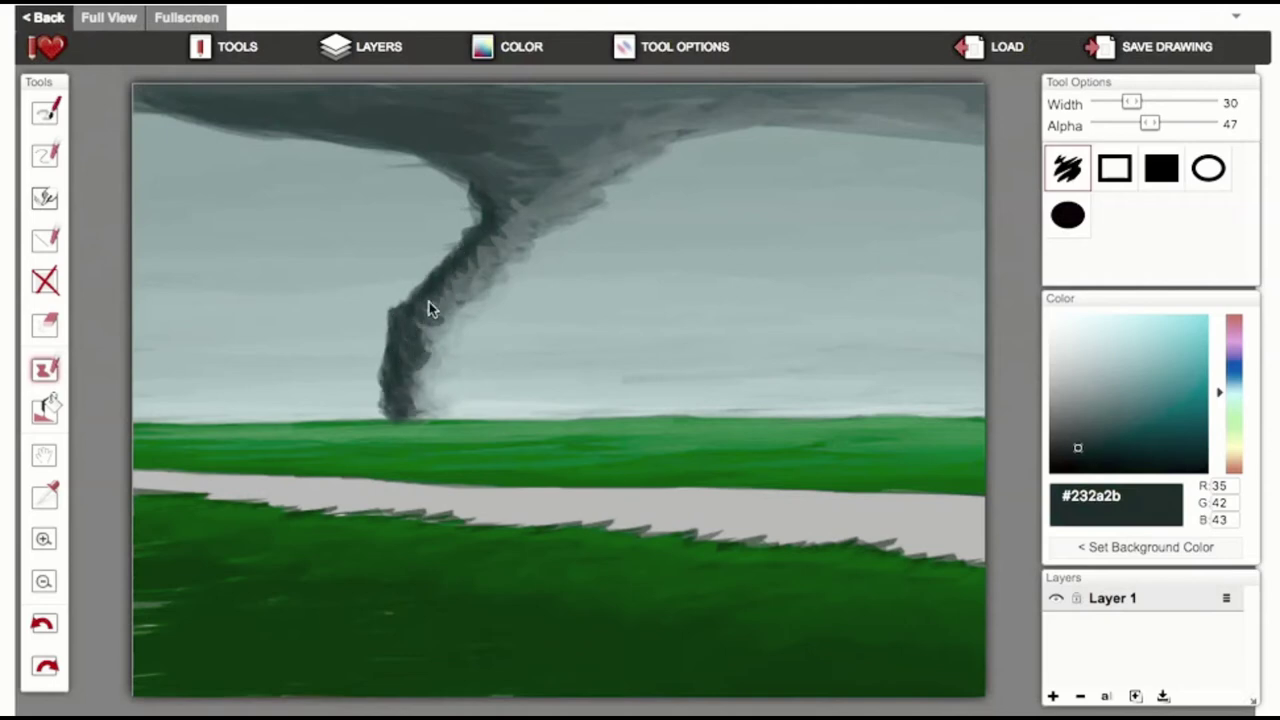
pyautogui.moveTo(452, 288)
pyautogui.mouseDown()
pyautogui.moveTo(503, 223)
pyautogui.moveTo(523, 243)
pyautogui.moveTo(432, 340)
pyautogui.mouseUp()
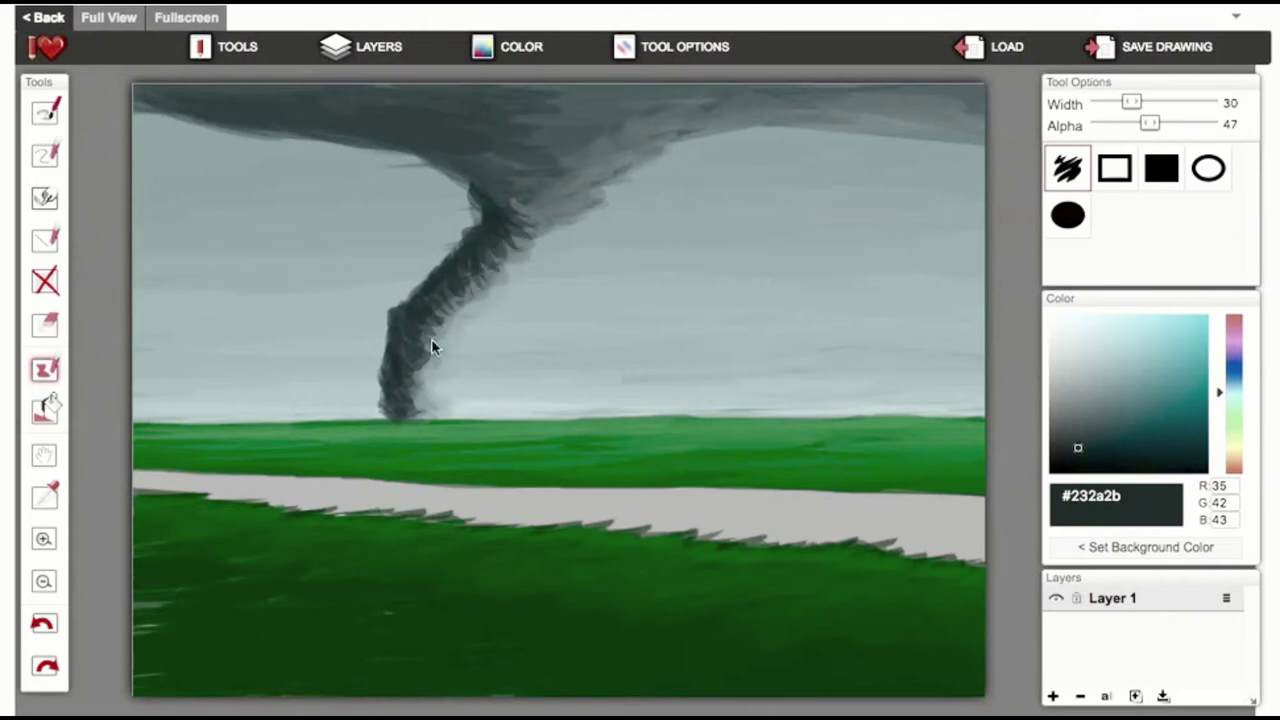
# Blend the funnel's rough strokes and right edge into the sky at width 35 and alpha 45.
pyautogui.click(44, 197)
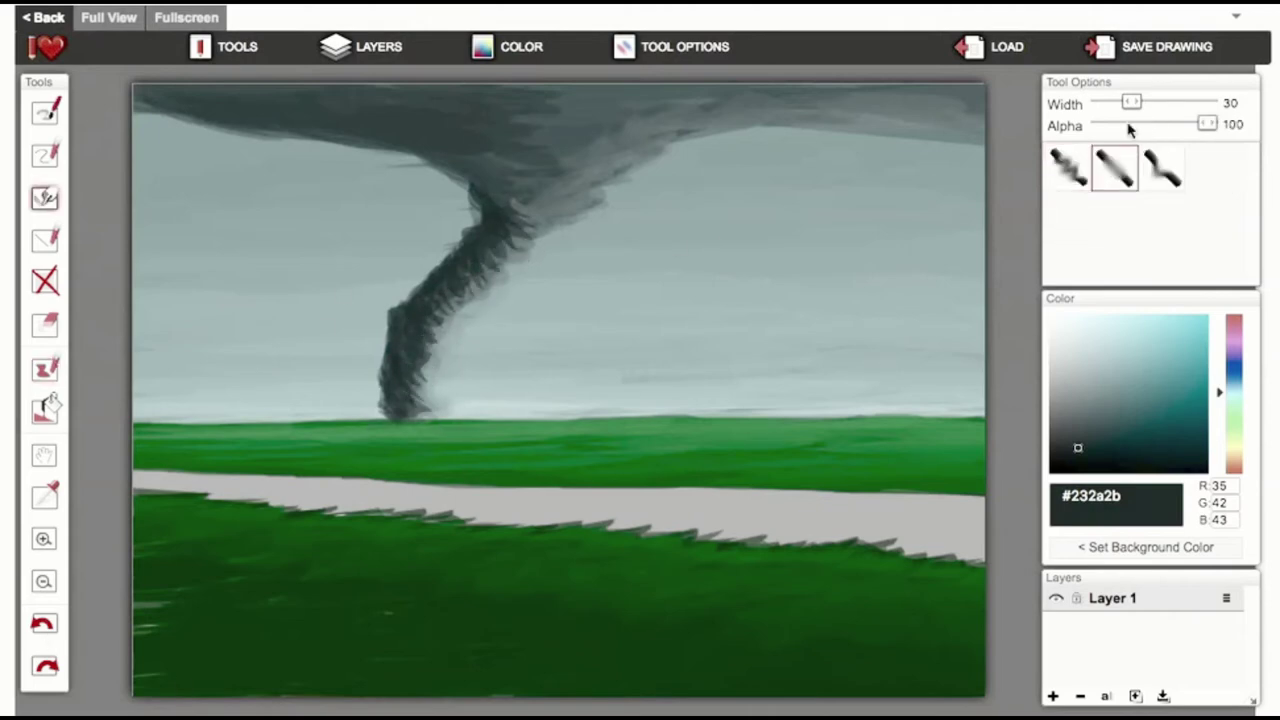
pyautogui.moveTo(1134, 123)
pyautogui.mouseDown()
pyautogui.moveTo(1192, 141)
pyautogui.moveTo(1147, 124)
pyautogui.mouseUp()
pyautogui.click(36, 369)
pyautogui.click(45, 198)
pyautogui.moveTo(512, 237); pyautogui.dragTo(402, 386)
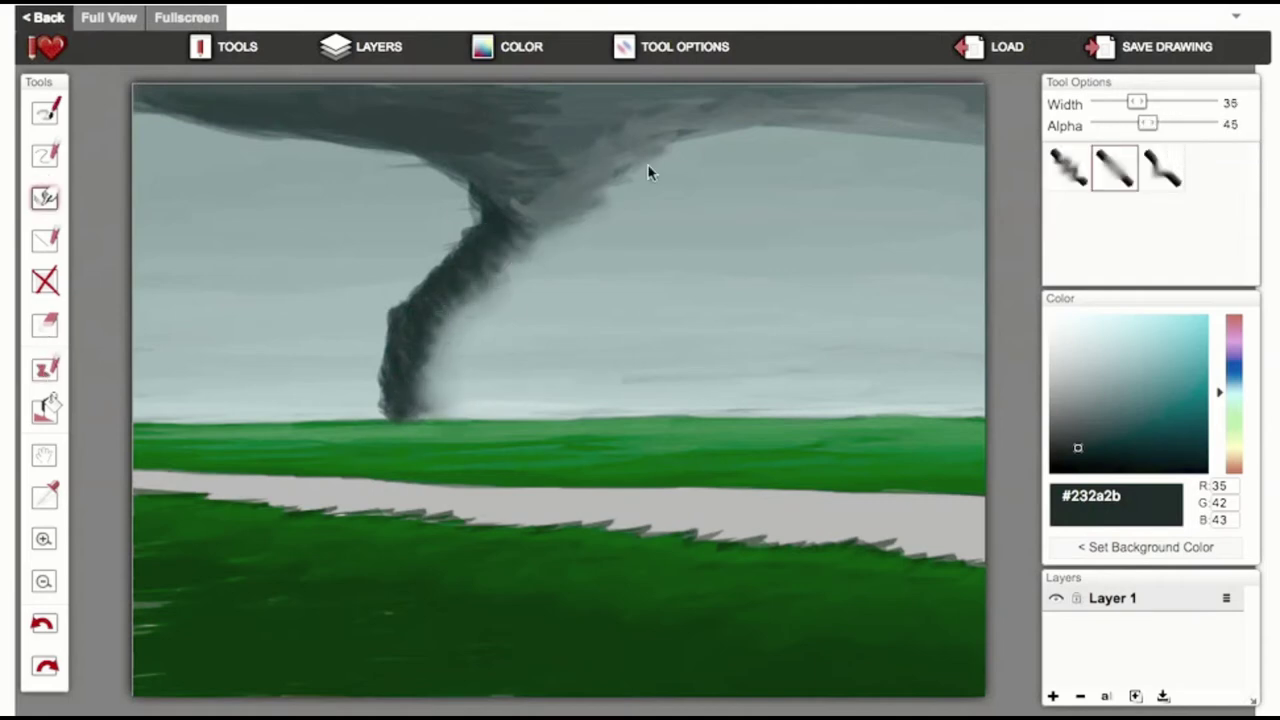
pyautogui.moveTo(442, 305); pyautogui.dragTo(430, 410)
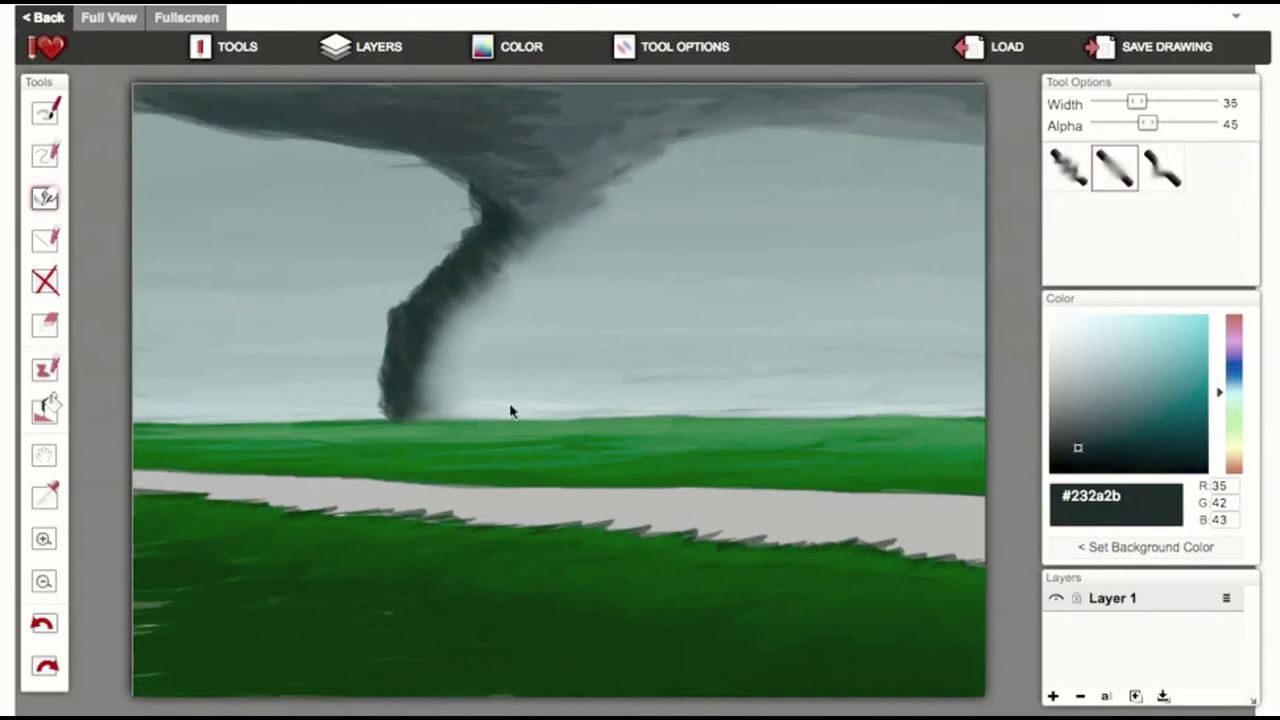
# Add feathered #252d2e strokes at alpha 27 along the cloud's lower edge and the funnel's right side, undoing a stray one.
pyautogui.click(1084, 437)
pyautogui.click(1080, 446)
pyautogui.click(45, 369)
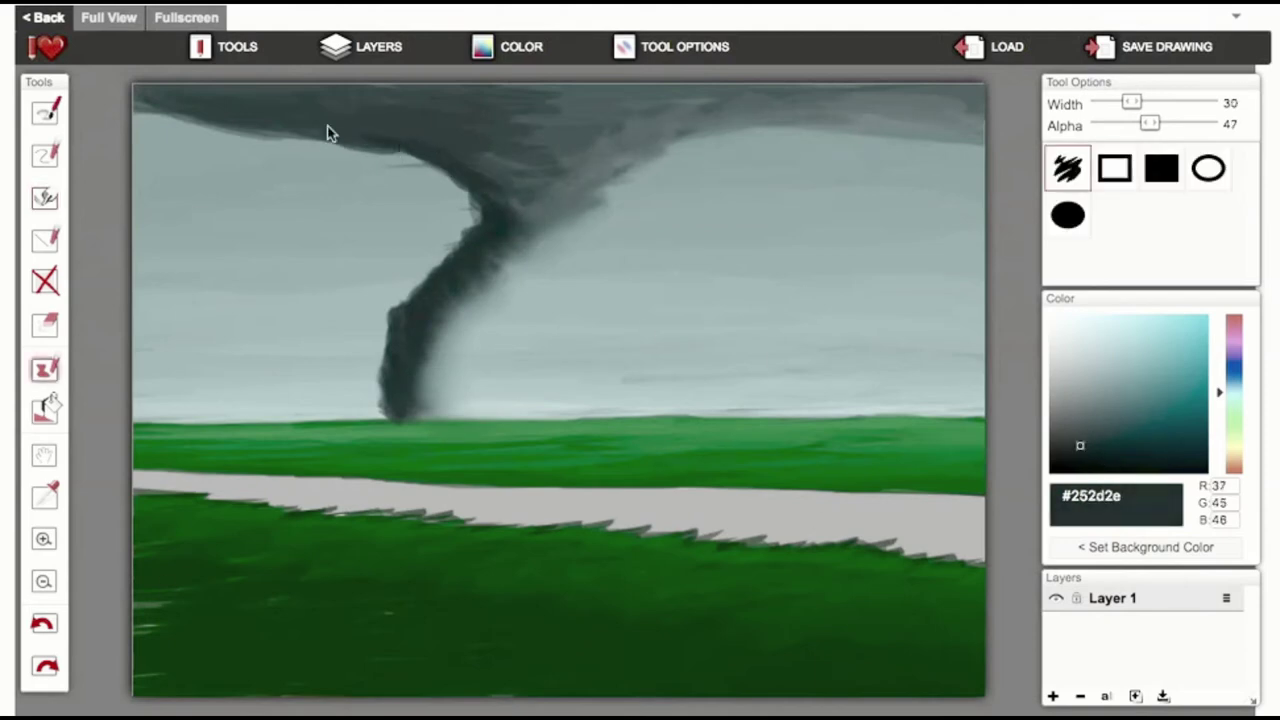
pyautogui.moveTo(1150, 122); pyautogui.dragTo(1128, 122)
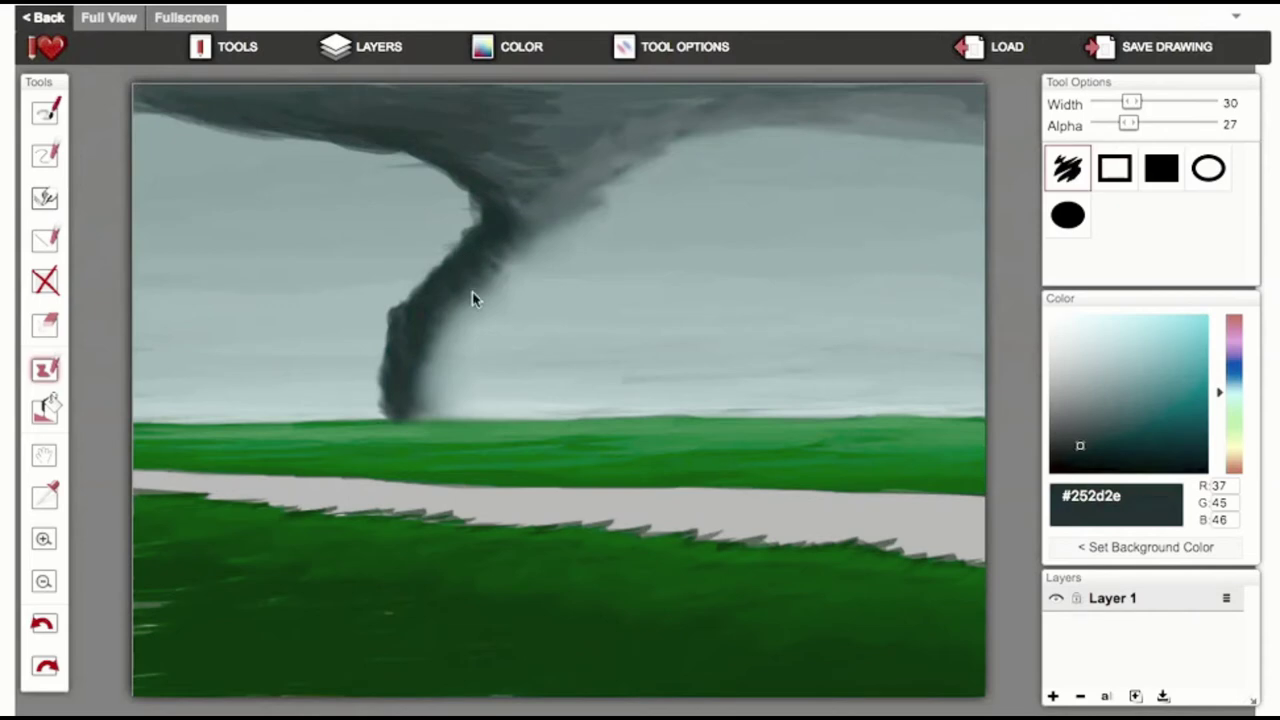
pyautogui.moveTo(414, 408)
pyautogui.mouseDown()
pyautogui.moveTo(434, 414)
pyautogui.moveTo(446, 376)
pyautogui.mouseUp()
pyautogui.hotkey('ctrl', 'z')
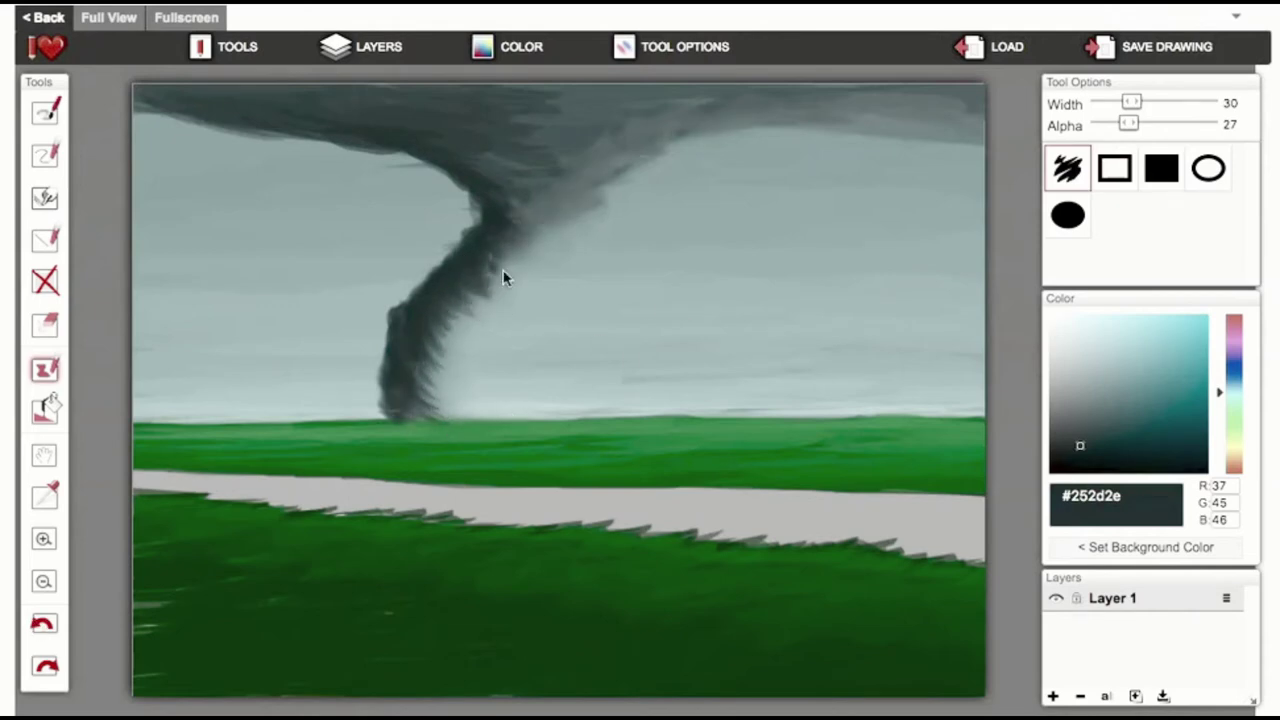
pyautogui.click(40, 199)
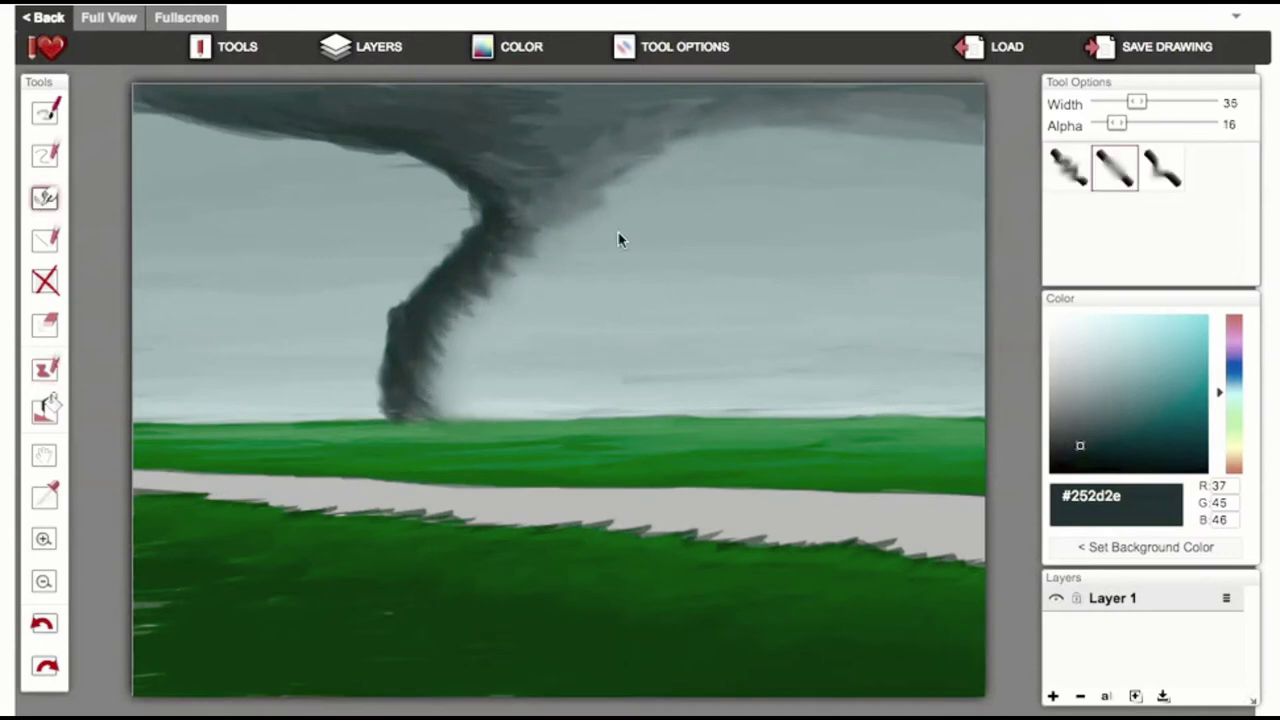
# Sample the sky's #649194 and trim the funnel's left edge into a smooth curve at alpha 27.
pyautogui.click(44, 369)
pyautogui.click(48, 500)
pyautogui.click(325, 362)
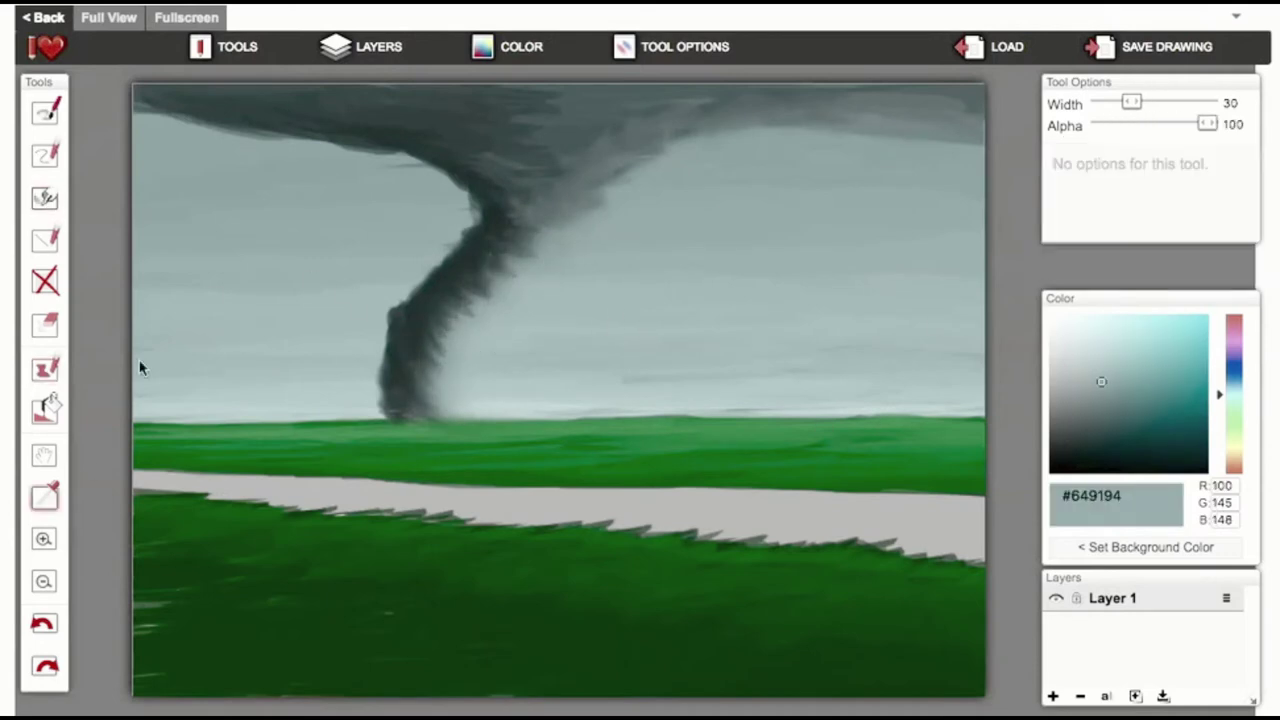
pyautogui.click(45, 624)
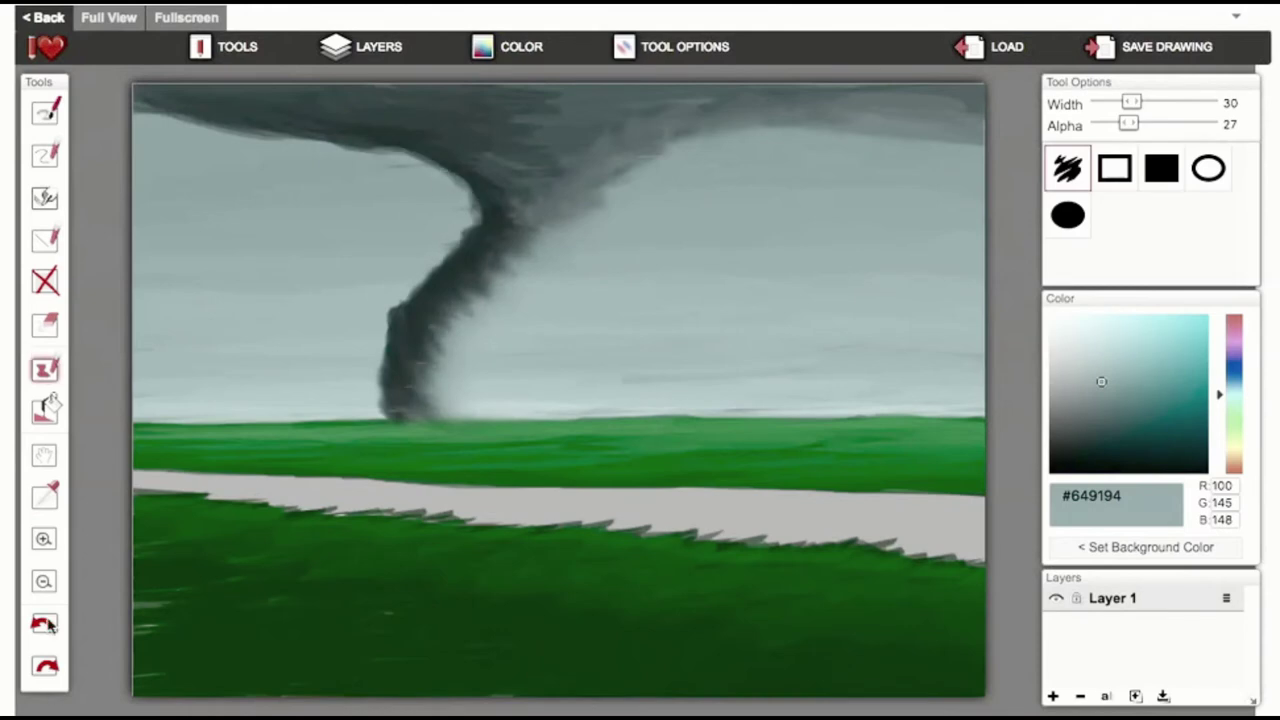
pyautogui.moveTo(459, 213); pyautogui.dragTo(374, 345)
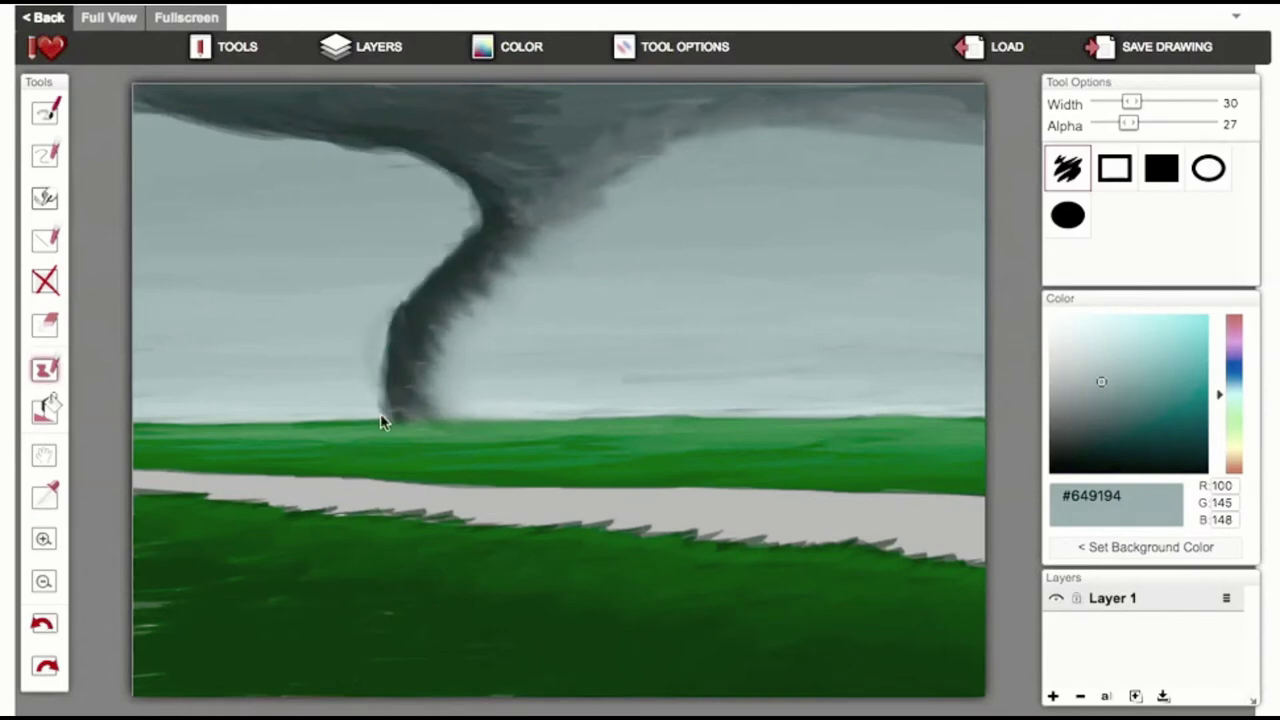
# Paint dark haze around the funnel's base and right edge with the soft round brush in #252e2e at alpha 12.
pyautogui.click(45, 112)
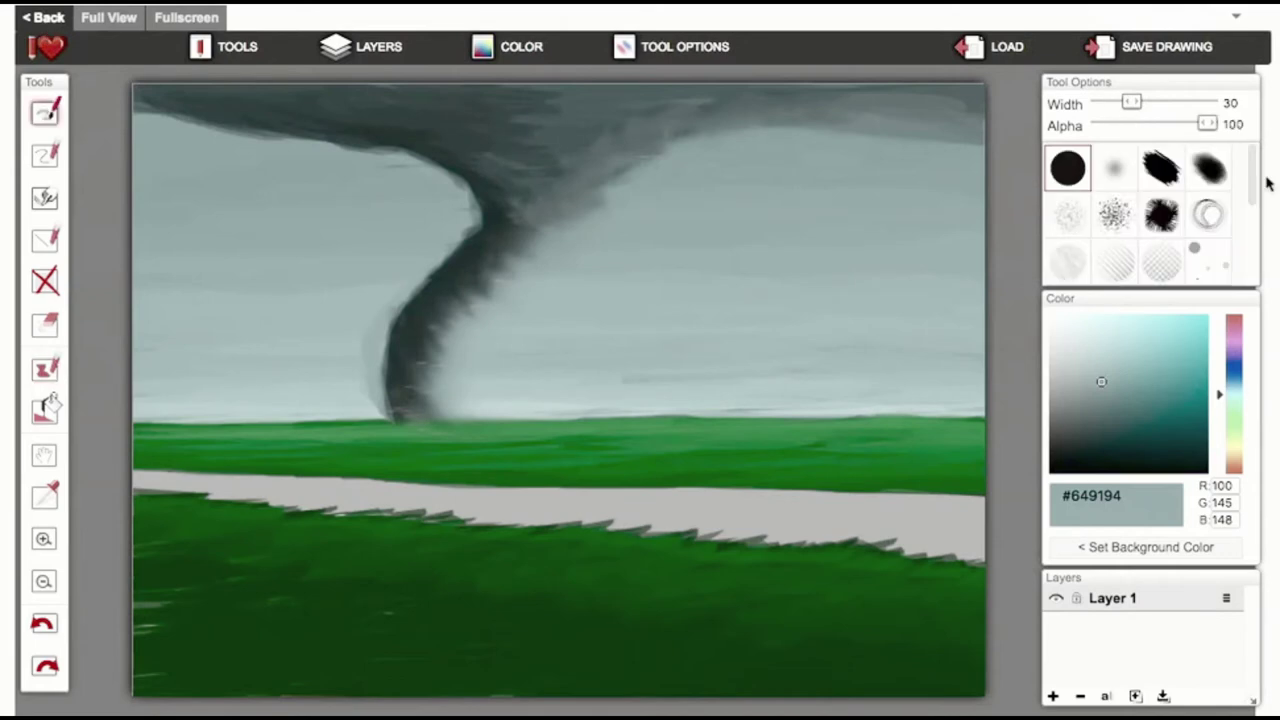
pyautogui.click(1114, 168)
pyautogui.click(1083, 446)
pyautogui.moveTo(1206, 123); pyautogui.dragTo(1112, 123)
pyautogui.moveTo(425, 410)
pyautogui.mouseDown()
pyautogui.moveTo(413, 343)
pyautogui.moveTo(457, 271)
pyautogui.moveTo(595, 190)
pyautogui.mouseUp()
pyautogui.moveTo(428, 385); pyautogui.dragTo(472, 408)
pyautogui.moveTo(368, 405); pyautogui.dragTo(343, 345)
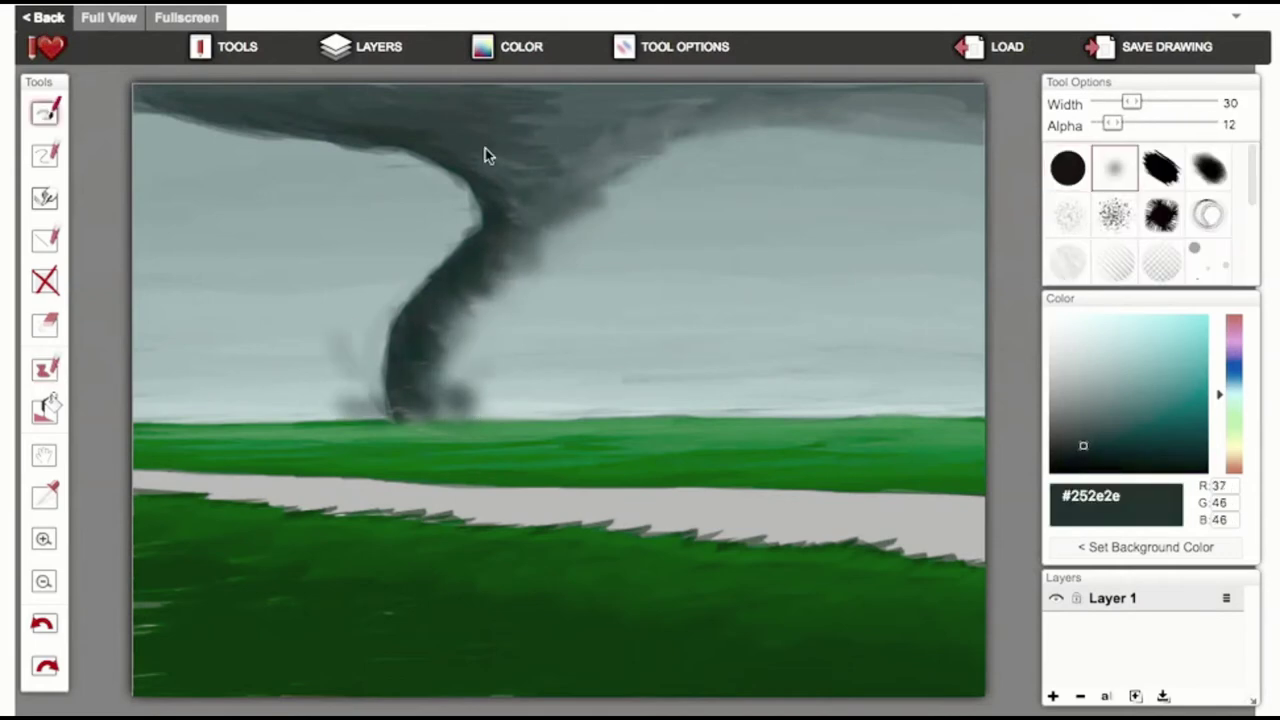
# Sample the upper sky's #5b888b and clean up the cloud's left underside and the inner curve of the funnel's neck.
pyautogui.click(45, 496)
pyautogui.click(235, 163)
pyautogui.click(45, 369)
pyautogui.moveTo(418, 178)
pyautogui.mouseDown()
pyautogui.moveTo(338, 144)
pyautogui.moveTo(135, 106)
pyautogui.mouseUp()
pyautogui.moveTo(434, 163)
pyautogui.mouseDown()
pyautogui.moveTo(309, 140)
pyautogui.moveTo(482, 215)
pyautogui.mouseUp()
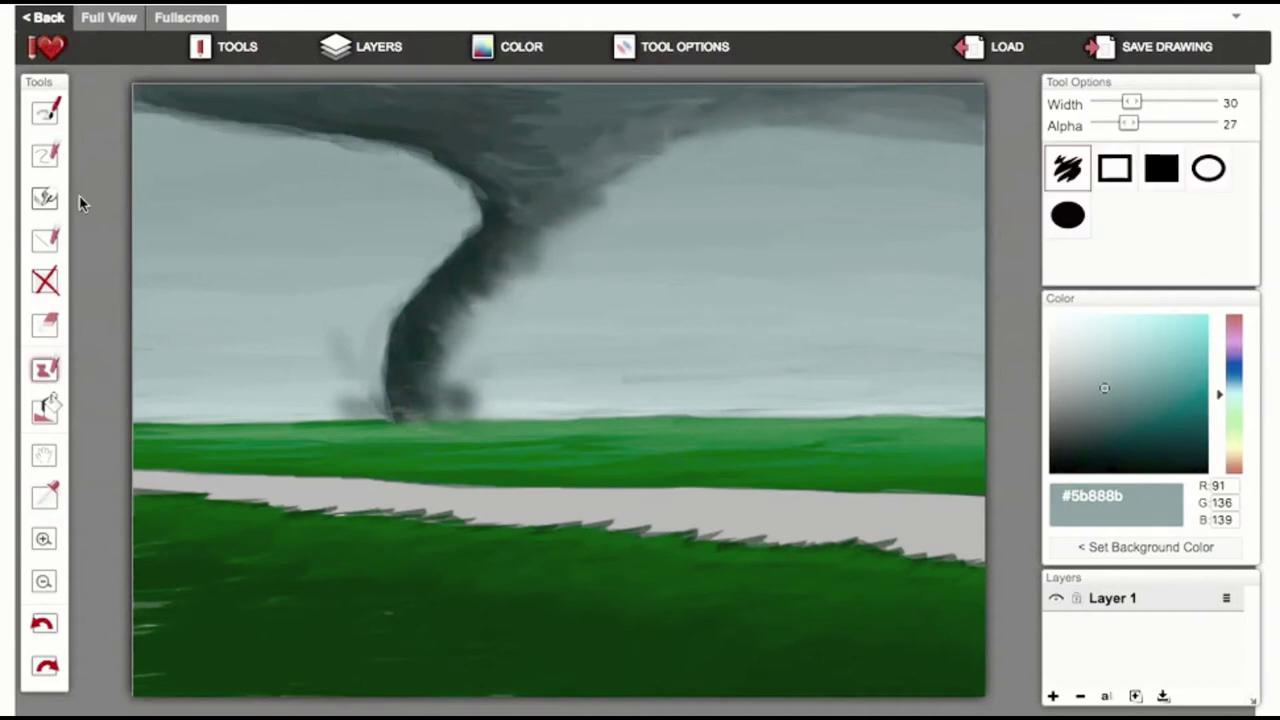
# Darken the funnel's core with the soft-edged bristle brush in #242c2d at alpha 13 and add teal-grey shading to the cloud above.
pyautogui.click(45, 112)
pyautogui.click(1206, 178)
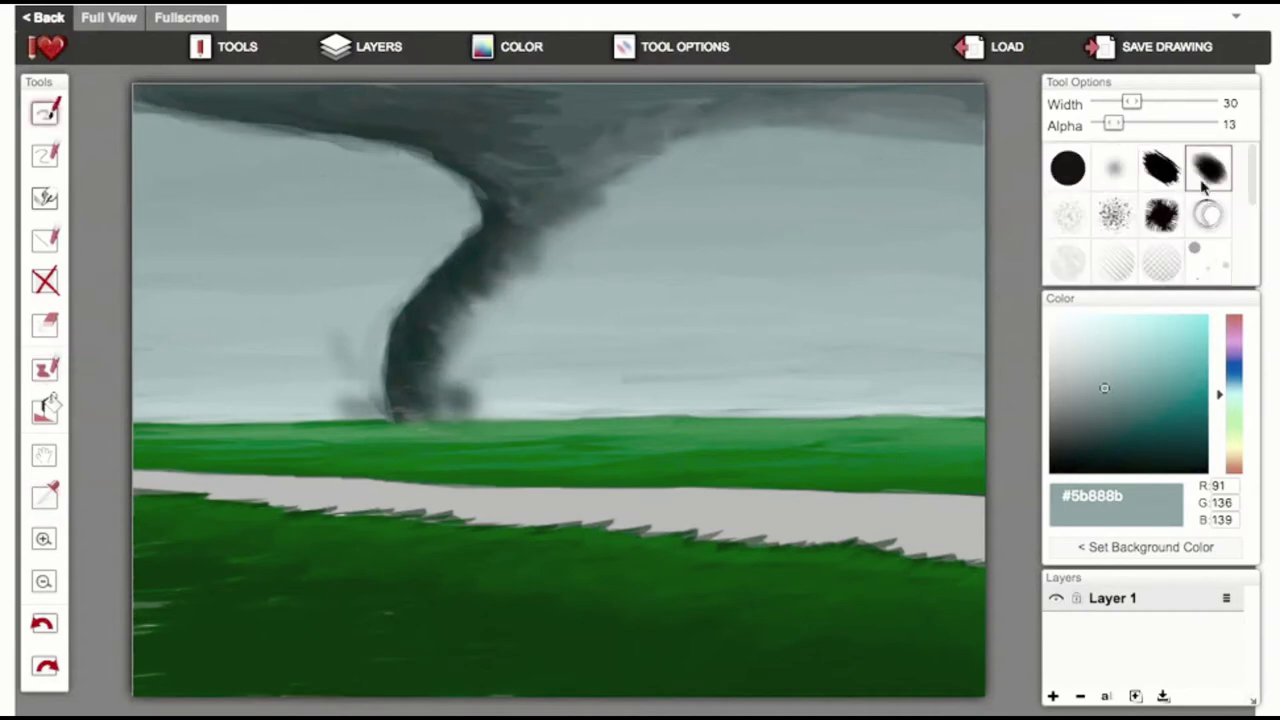
pyautogui.click(1080, 447)
pyautogui.moveTo(410, 368)
pyautogui.mouseDown()
pyautogui.moveTo(491, 299)
pyautogui.moveTo(526, 236)
pyautogui.mouseUp()
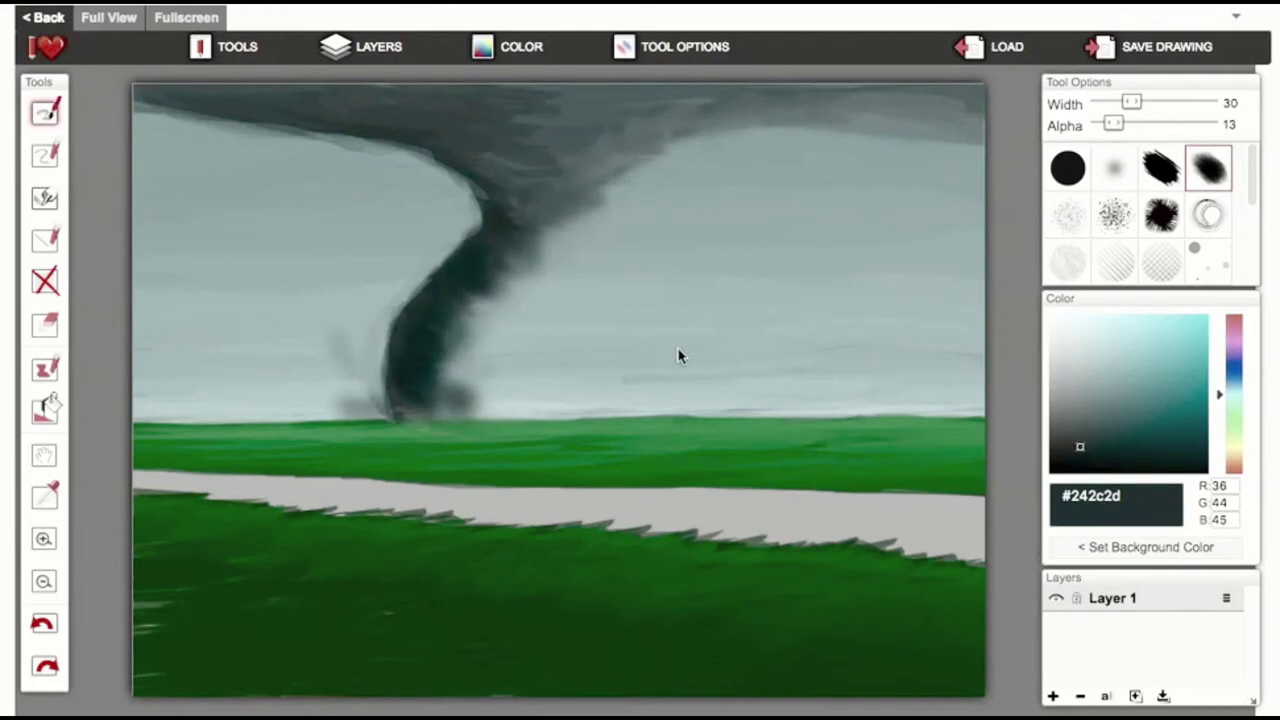
pyautogui.click(1089, 423)
pyautogui.moveTo(495, 164)
pyautogui.mouseDown()
pyautogui.moveTo(342, 114)
pyautogui.moveTo(542, 172)
pyautogui.moveTo(515, 195)
pyautogui.mouseUp()
# Cover the haze on both sides of the funnel's base with #698b8e and the sampled sky colour #78adb1.
pyautogui.click(1091, 386)
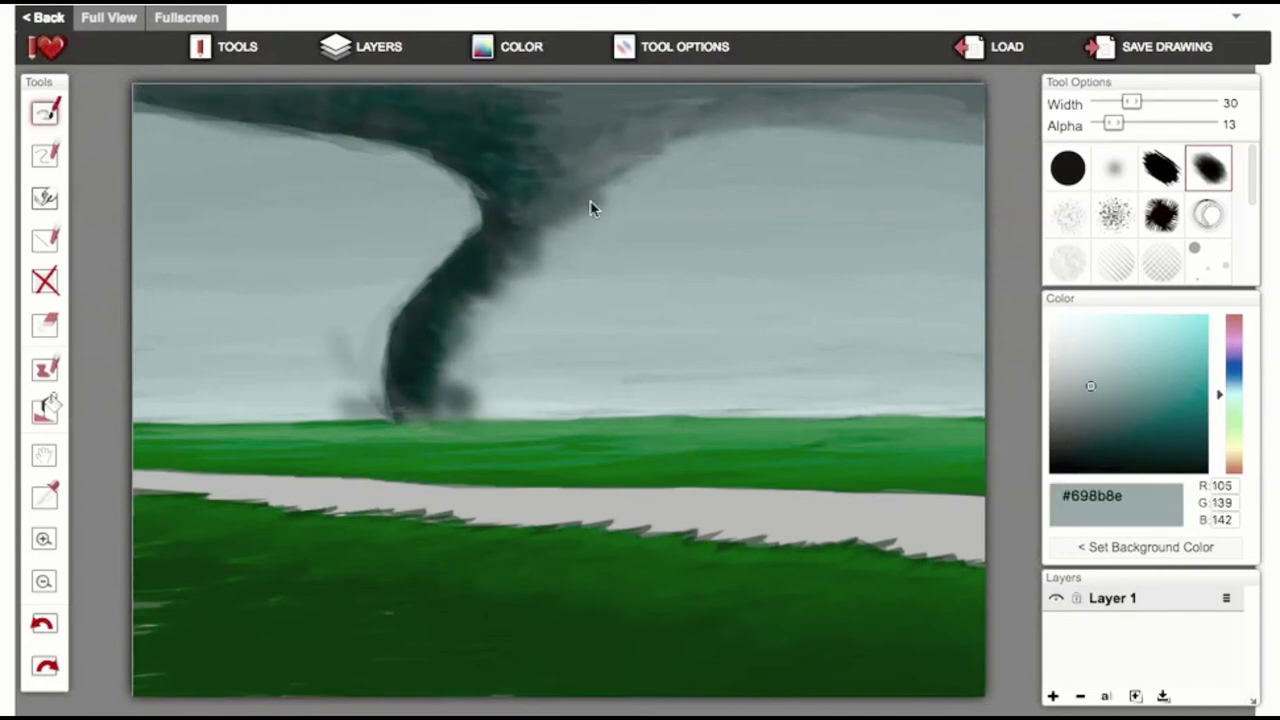
pyautogui.moveTo(480, 395)
pyautogui.mouseDown()
pyautogui.moveTo(544, 413)
pyautogui.moveTo(597, 400)
pyautogui.moveTo(422, 394)
pyautogui.mouseUp()
pyautogui.click(45, 496)
pyautogui.click(495, 384)
pyautogui.click(40, 372)
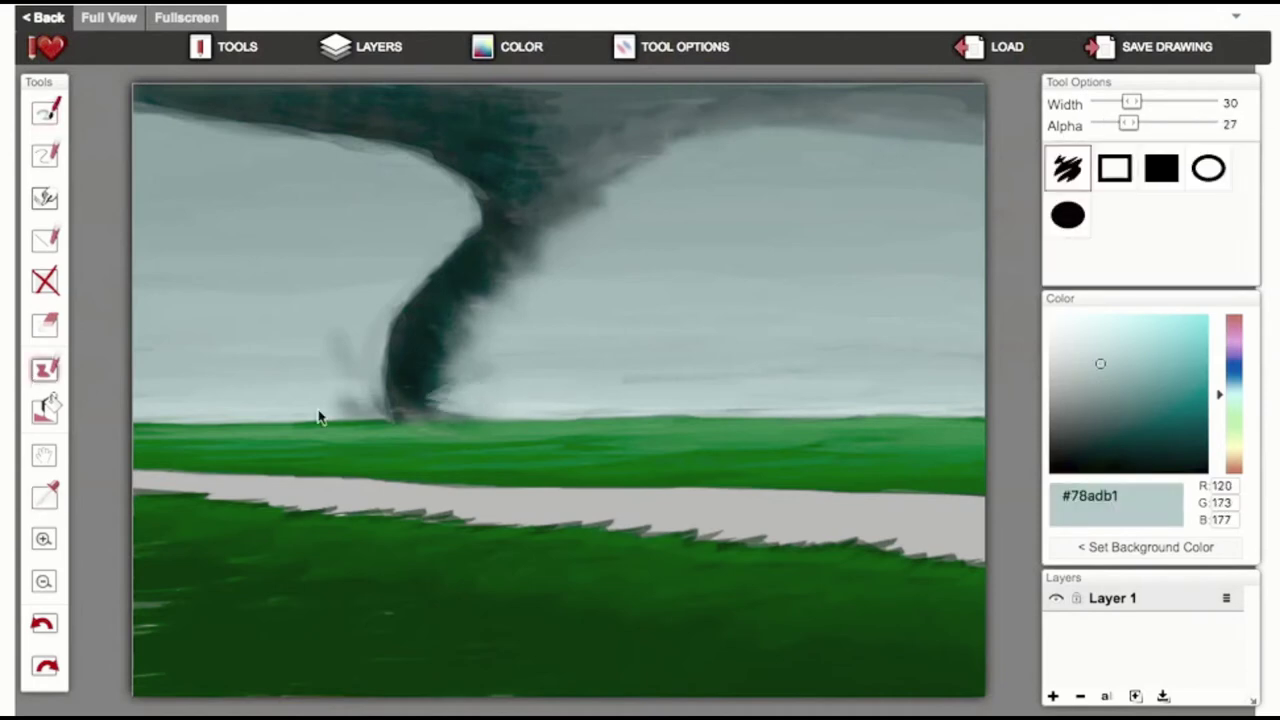
pyautogui.moveTo(380, 298)
pyautogui.mouseDown()
pyautogui.moveTo(374, 339)
pyautogui.moveTo(333, 412)
pyautogui.mouseUp()
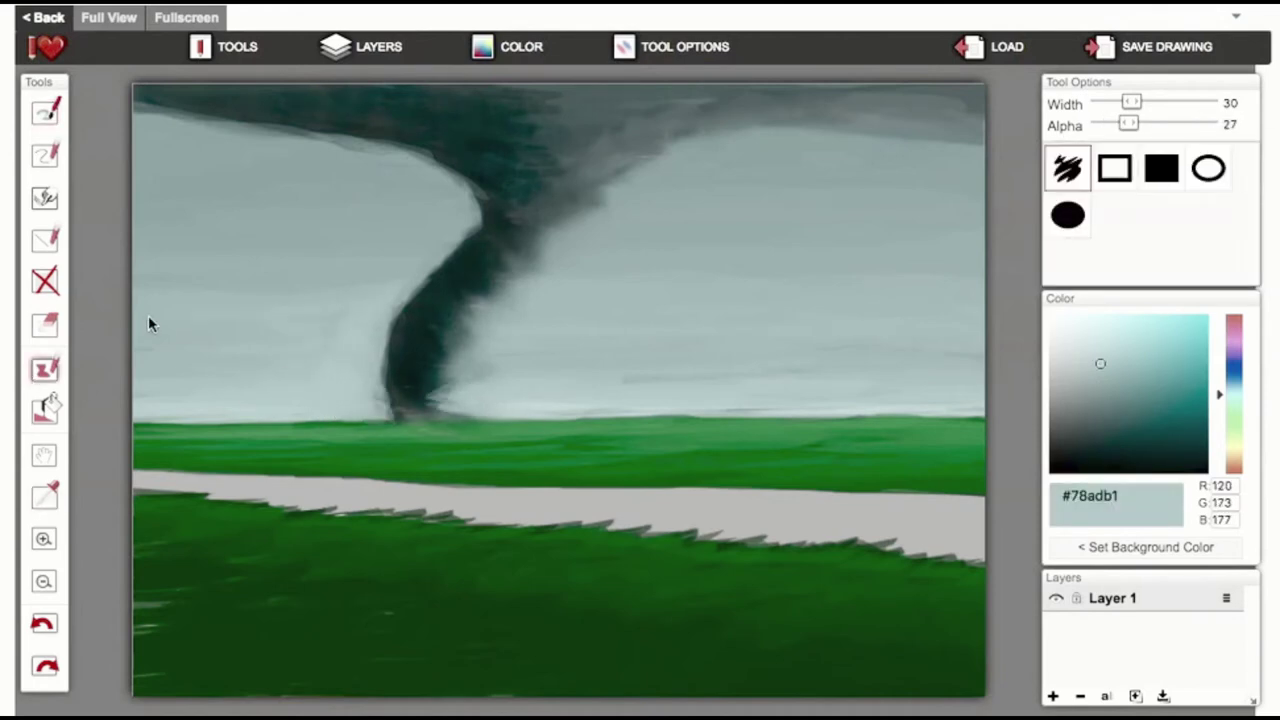
# Widen the soft-edged bristle brush to 47 and spread teal-grey shading over the cloud's right half and beside the funnel's base.
pyautogui.click(1094, 404)
pyautogui.click(41, 120)
pyautogui.moveTo(1131, 103); pyautogui.dragTo(1150, 106)
pyautogui.moveTo(564, 162)
pyautogui.mouseDown()
pyautogui.moveTo(735, 106)
pyautogui.moveTo(695, 98)
pyautogui.mouseUp()
pyautogui.moveTo(600, 98)
pyautogui.mouseDown()
pyautogui.moveTo(487, 290)
pyautogui.moveTo(575, 215)
pyautogui.mouseUp()
pyautogui.moveTo(475, 335)
pyautogui.mouseDown()
pyautogui.moveTo(413, 383)
pyautogui.moveTo(510, 400)
pyautogui.moveTo(487, 368)
pyautogui.mouseUp()
# Tint the area beside the funnel's lower right edge with lighter teals #89c2c6, #acdde1 and #63a9ae.
pyautogui.click(1098, 351)
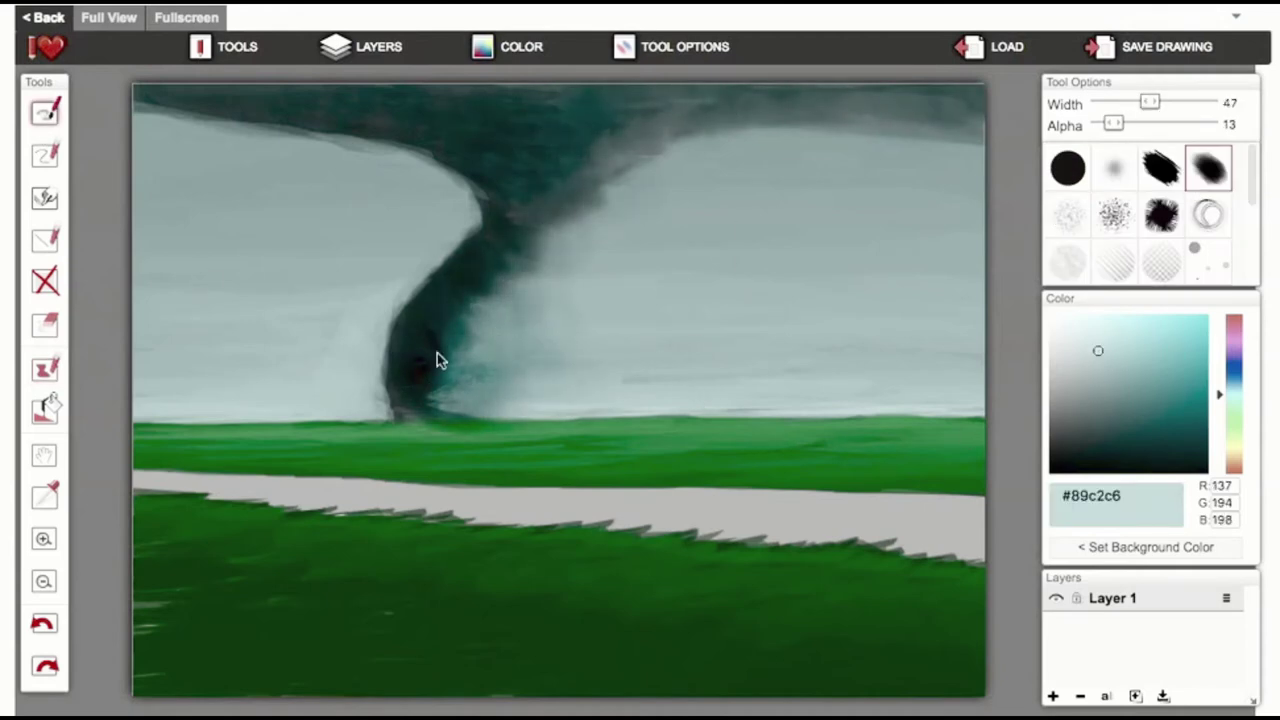
pyautogui.click(1086, 334)
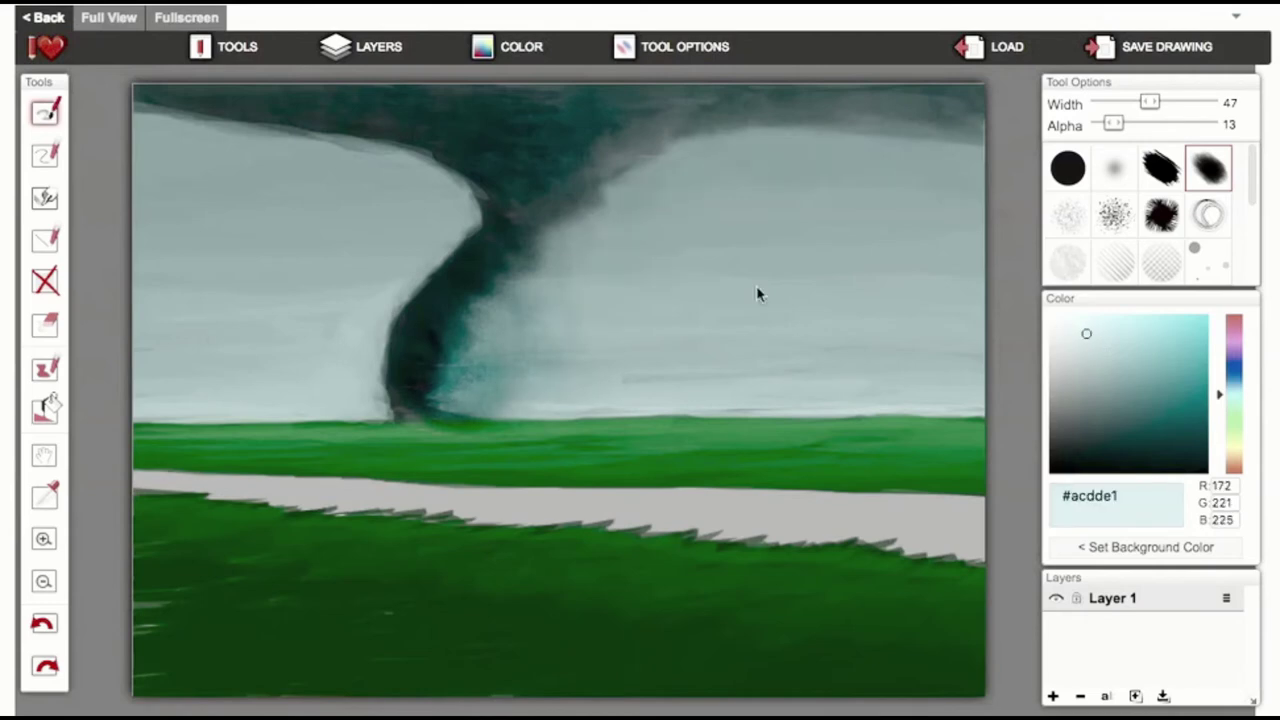
pyautogui.click(1118, 366)
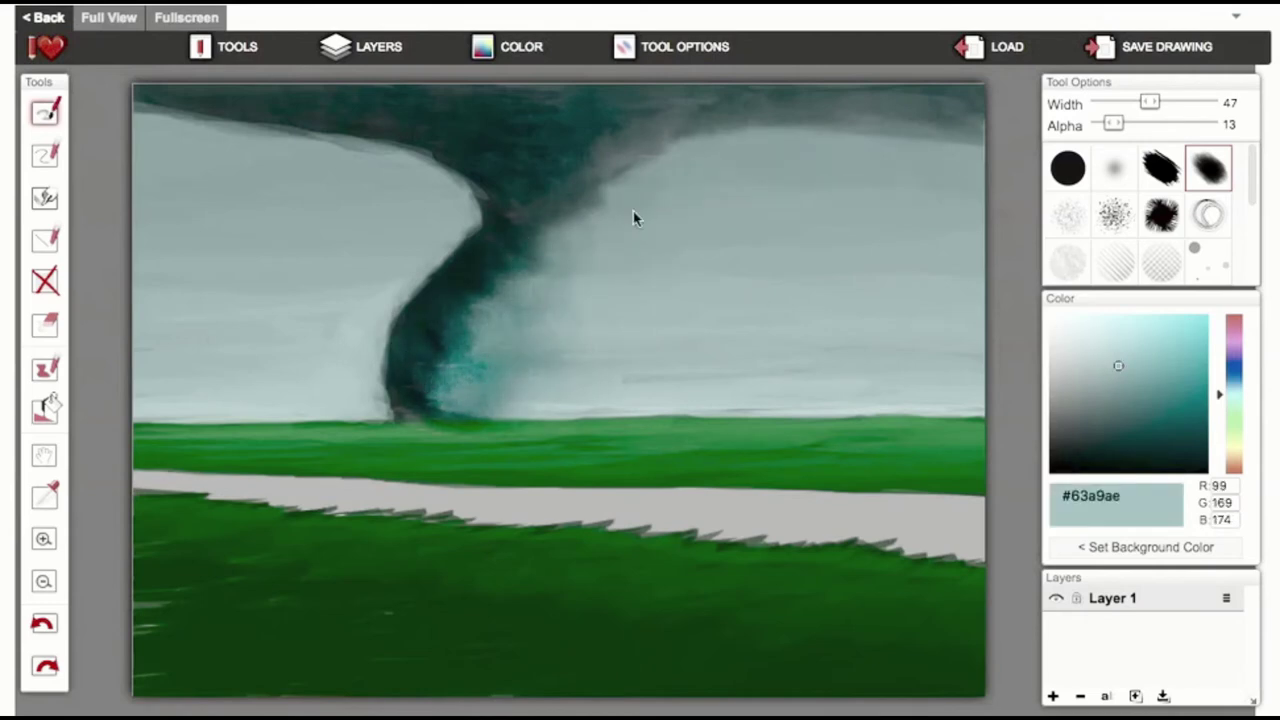
# Paint pale, misty clouds over the sky right of the tornado with the soft round brush at width 75 and alpha 12.
pyautogui.click(1106, 168)
pyautogui.moveTo(490, 385)
pyautogui.mouseDown()
pyautogui.moveTo(538, 382)
pyautogui.moveTo(492, 396)
pyautogui.mouseUp()
pyautogui.moveTo(1131, 102); pyautogui.dragTo(1180, 102)
pyautogui.moveTo(504, 370)
pyautogui.mouseDown()
pyautogui.moveTo(473, 364)
pyautogui.moveTo(529, 294)
pyautogui.moveTo(786, 194)
pyautogui.moveTo(423, 363)
pyautogui.moveTo(500, 268)
pyautogui.moveTo(660, 134)
pyautogui.moveTo(777, 166)
pyautogui.moveTo(1163, 134)
pyautogui.moveTo(331, 314)
pyautogui.moveTo(535, 398)
pyautogui.mouseUp()
pyautogui.click(1098, 338)
pyautogui.moveTo(686, 371)
pyautogui.mouseDown()
pyautogui.moveTo(1000, 280)
pyautogui.moveTo(800, 317)
pyautogui.moveTo(771, 292)
pyautogui.mouseUp()
# Darken the funnel and the storm cloud above it with black, using the soft round brush.
pyautogui.click(1206, 471)
pyautogui.moveTo(380, 372); pyautogui.dragTo(118, 104)
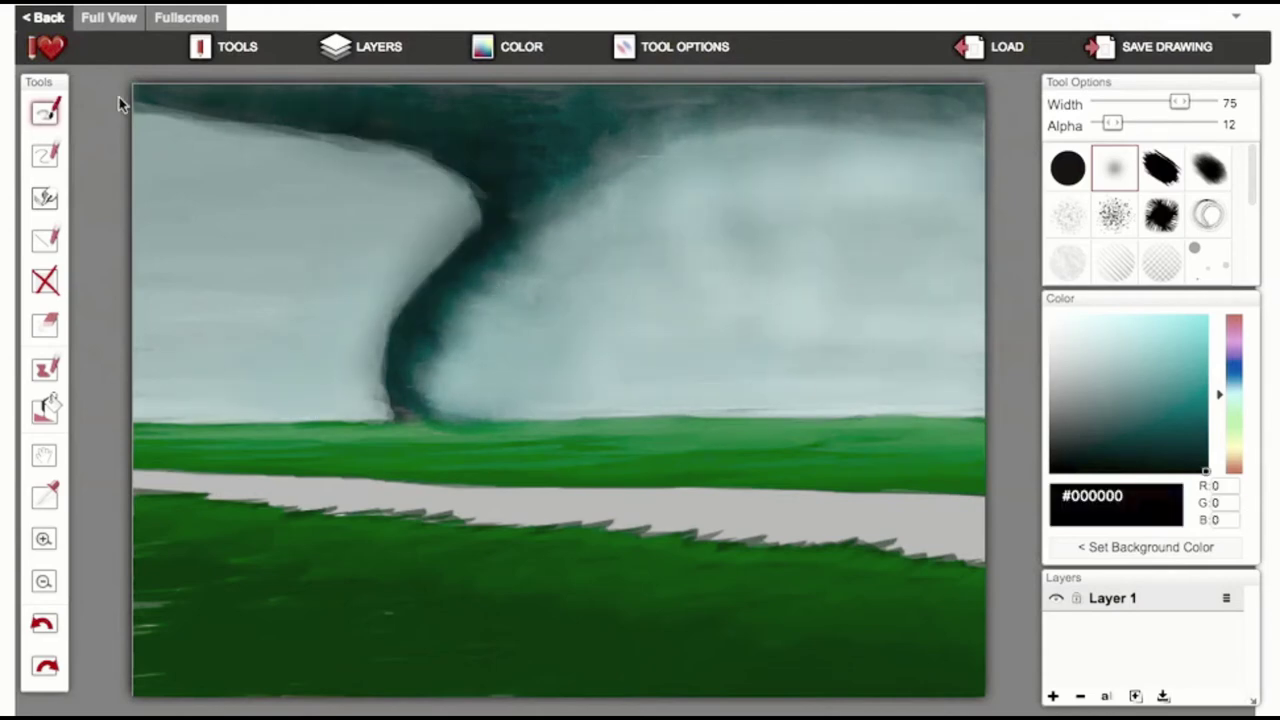
pyautogui.click(46, 621)
pyautogui.click(1154, 101)
pyautogui.moveTo(392, 310)
pyautogui.mouseDown()
pyautogui.moveTo(446, 272)
pyautogui.moveTo(138, 100)
pyautogui.mouseUp()
pyautogui.moveTo(445, 108)
pyautogui.mouseDown()
pyautogui.moveTo(523, 118)
pyautogui.moveTo(478, 286)
pyautogui.moveTo(406, 353)
pyautogui.moveTo(495, 186)
pyautogui.moveTo(548, 138)
pyautogui.moveTo(624, 102)
pyautogui.moveTo(690, 96)
pyautogui.mouseUp()
# Shade the funnel's right edge with #1a1d1d and #2f3839, using the soft round brush at width 27 and alpha 23.
pyautogui.click(1104, 349)
pyautogui.moveTo(430, 384)
pyautogui.mouseDown()
pyautogui.moveTo(449, 310)
pyautogui.moveTo(499, 272)
pyautogui.moveTo(487, 286)
pyautogui.mouseUp()
pyautogui.click(1128, 102)
pyautogui.click(1067, 456)
pyautogui.click(1142, 124)
pyautogui.moveTo(455, 358); pyautogui.dragTo(437, 403)
pyautogui.moveTo(1142, 123); pyautogui.dragTo(1125, 123)
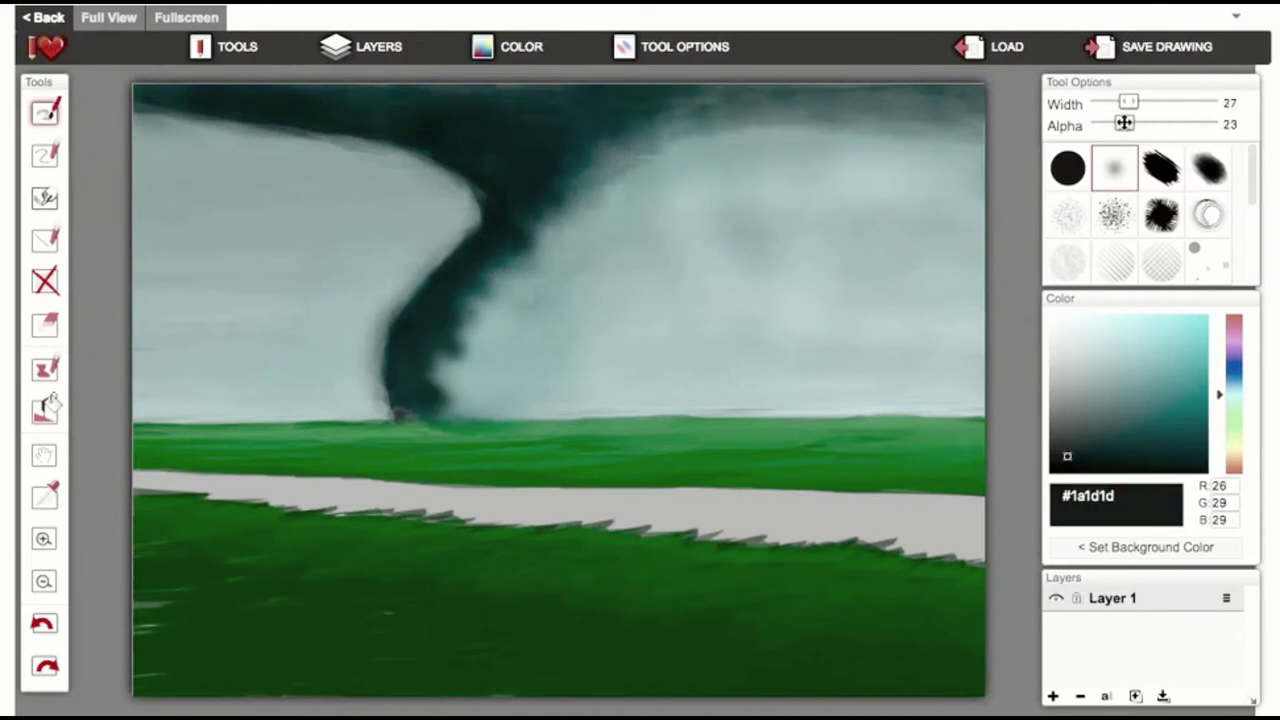
pyautogui.click(1075, 439)
pyautogui.moveTo(418, 370)
pyautogui.mouseDown()
pyautogui.moveTo(474, 266)
pyautogui.moveTo(565, 216)
pyautogui.mouseUp()
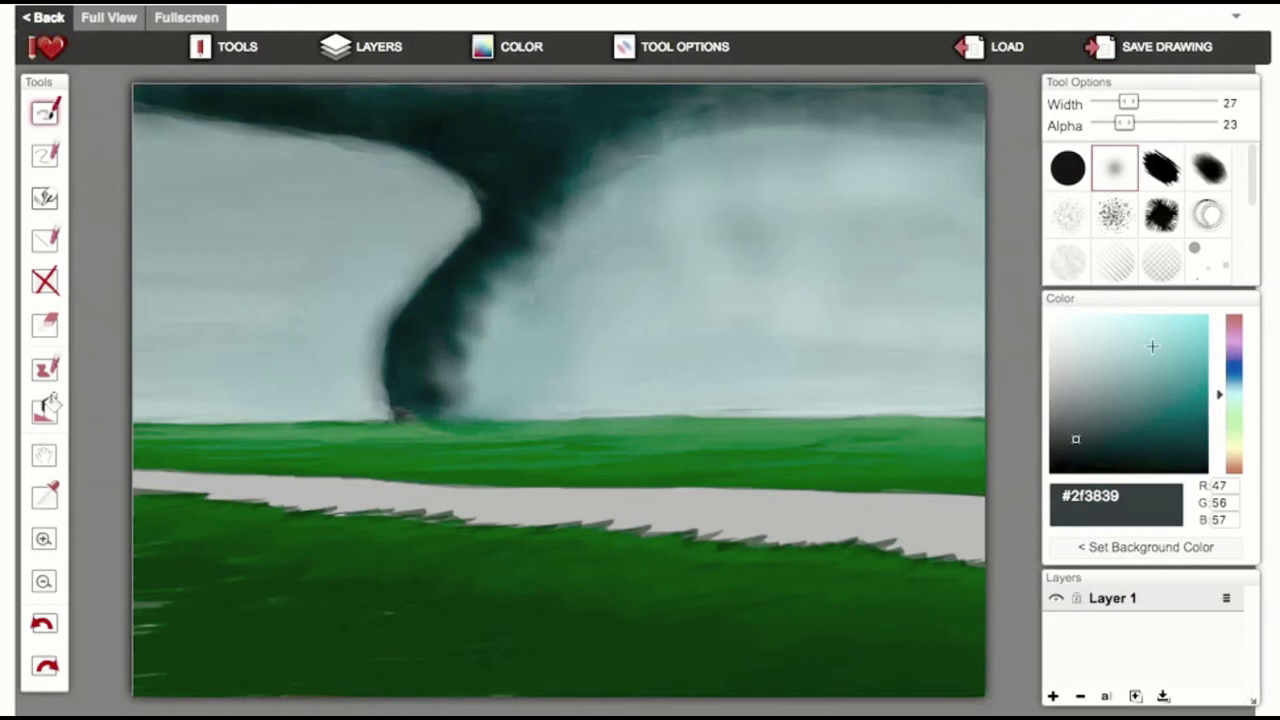
# Try tinting the sky right of the tornado with pale yellow #e6e8c9, using the soft round brush at width 84 and alpha 11.
pyautogui.click(1051, 317)
pyautogui.click(1234, 448)
pyautogui.click(1065, 319)
pyautogui.click(1070, 329)
pyautogui.moveTo(1129, 102); pyautogui.dragTo(1189, 102)
pyautogui.moveTo(1125, 123); pyautogui.dragTo(1112, 123)
pyautogui.moveTo(770, 180); pyautogui.dragTo(940, 200)
pyautogui.moveTo(945, 285); pyautogui.dragTo(815, 345)
pyautogui.moveTo(758, 280); pyautogui.dragTo(632, 348)
pyautogui.click(35, 627)
pyautogui.click(35, 627)
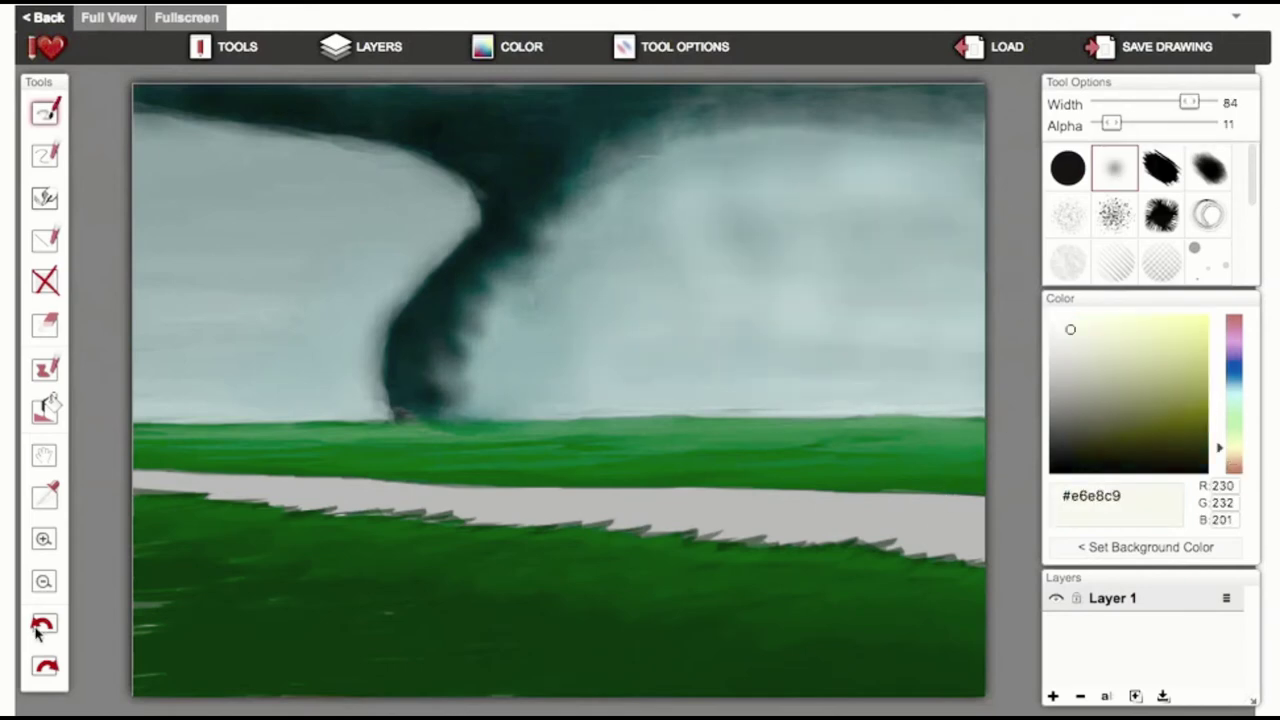
# Roughen the storm cloud's lower left edge and the funnel with black, using the smoky cloud brush at width 61 and alpha 7.
pyautogui.click(1051, 355)
pyautogui.scroll(-3, 1150, 215)
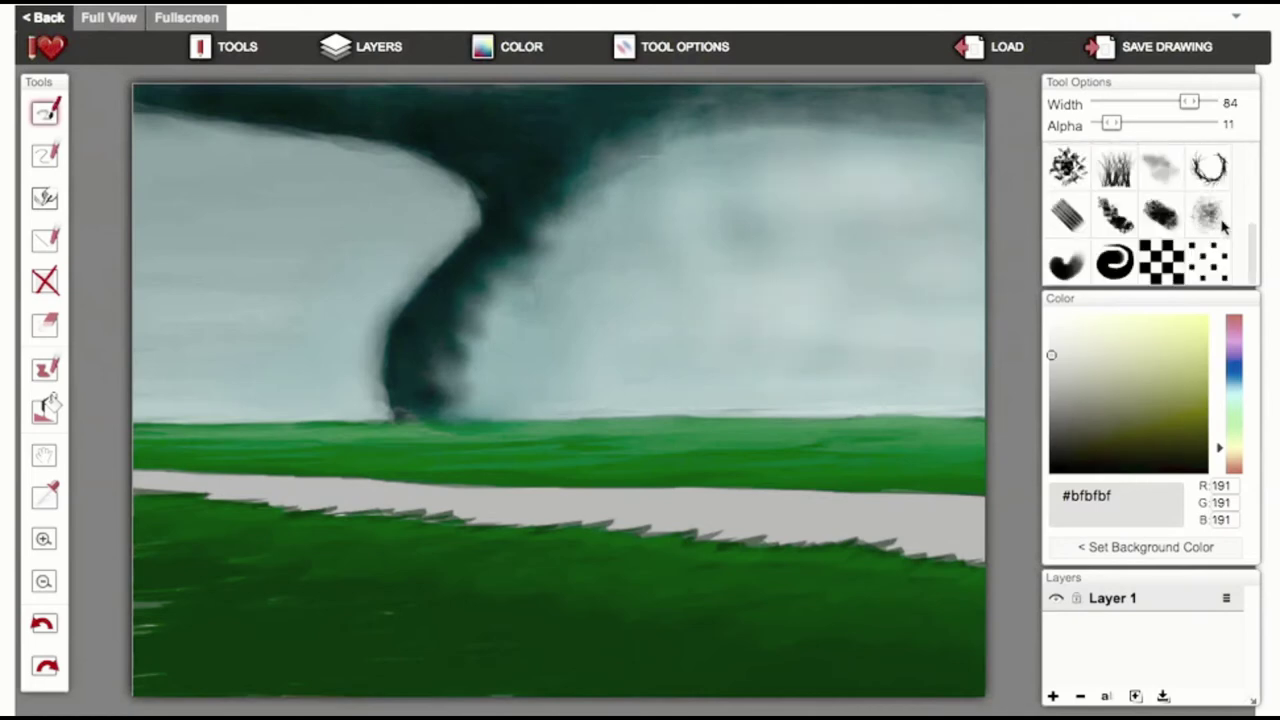
pyautogui.click(1160, 200)
pyautogui.moveTo(1131, 102); pyautogui.dragTo(1164, 102)
pyautogui.moveTo(1207, 123); pyautogui.dragTo(1107, 123)
pyautogui.moveTo(455, 180); pyautogui.dragTo(375, 150)
pyautogui.moveTo(145, 125); pyautogui.dragTo(465, 205)
pyautogui.moveTo(252, 122)
pyautogui.mouseDown()
pyautogui.moveTo(430, 180)
pyautogui.moveTo(340, 145)
pyautogui.mouseUp()
pyautogui.moveTo(478, 196)
pyautogui.mouseDown()
pyautogui.moveTo(460, 251)
pyautogui.moveTo(400, 300)
pyautogui.mouseUp()
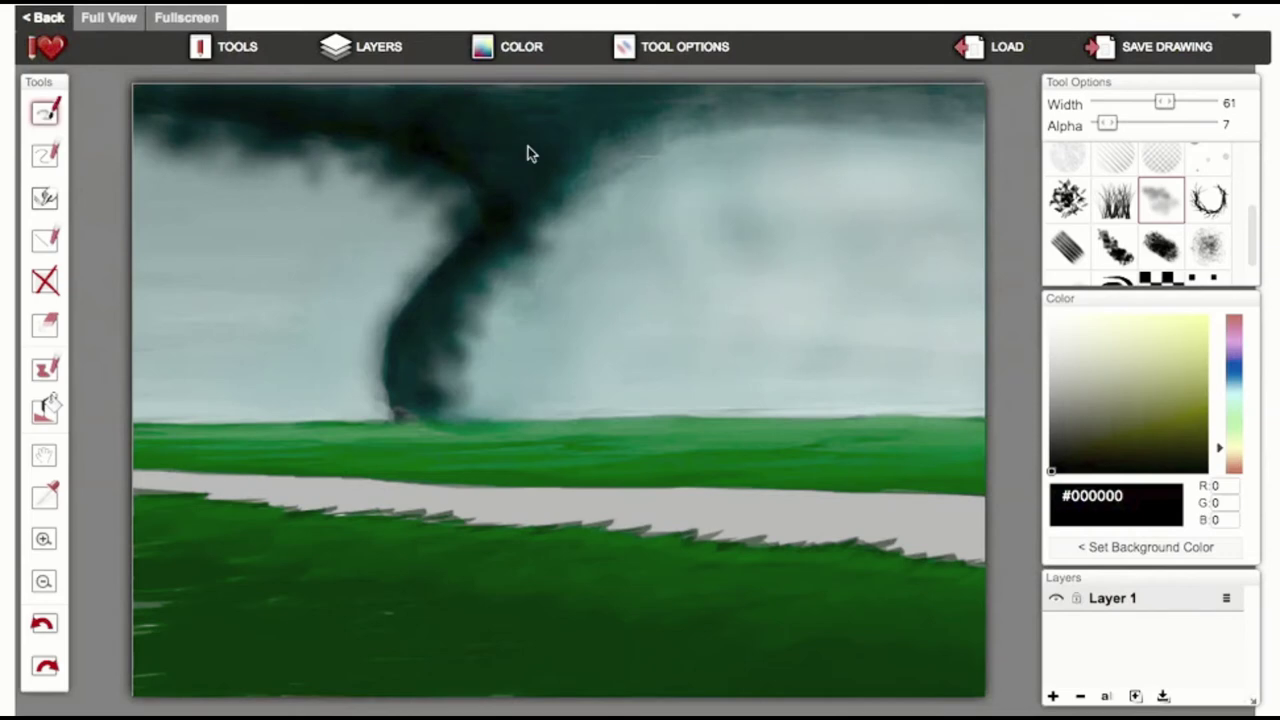
# Paint white cloud puffs along the funnel's right side and across the right sky with the cloud brush.
pyautogui.click(1051, 317)
pyautogui.moveTo(558, 400)
pyautogui.mouseDown()
pyautogui.moveTo(575, 262)
pyautogui.moveTo(800, 172)
pyautogui.mouseUp()
pyautogui.moveTo(615, 300); pyautogui.dragTo(685, 298)
pyautogui.moveTo(835, 326); pyautogui.dragTo(915, 324)
pyautogui.moveTo(865, 178); pyautogui.dragTo(970, 178)
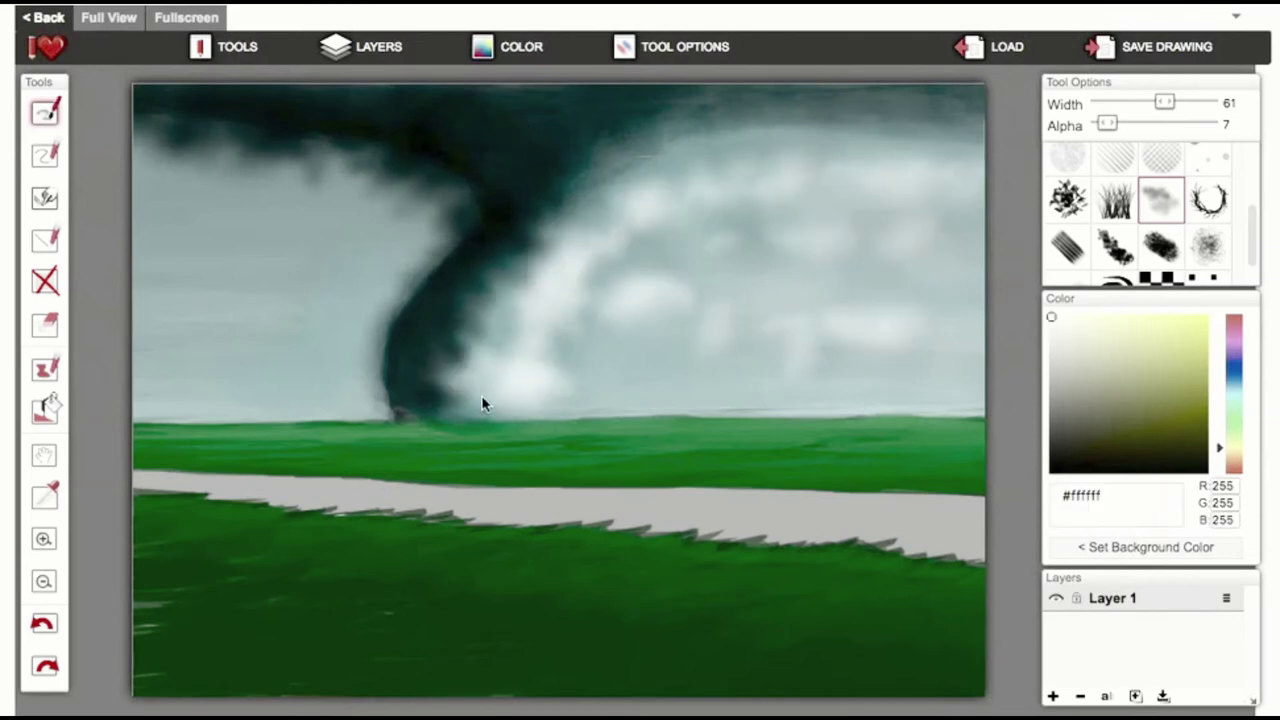
# Try adding more white puffs beside the funnel's base and low in the sky right of the tornado.
pyautogui.moveTo(481, 393); pyautogui.dragTo(550, 320)
pyautogui.moveTo(550, 320); pyautogui.dragTo(735, 322)
pyautogui.moveTo(715, 372); pyautogui.dragTo(850, 385)
pyautogui.click(46, 632)
pyautogui.click(46, 632)
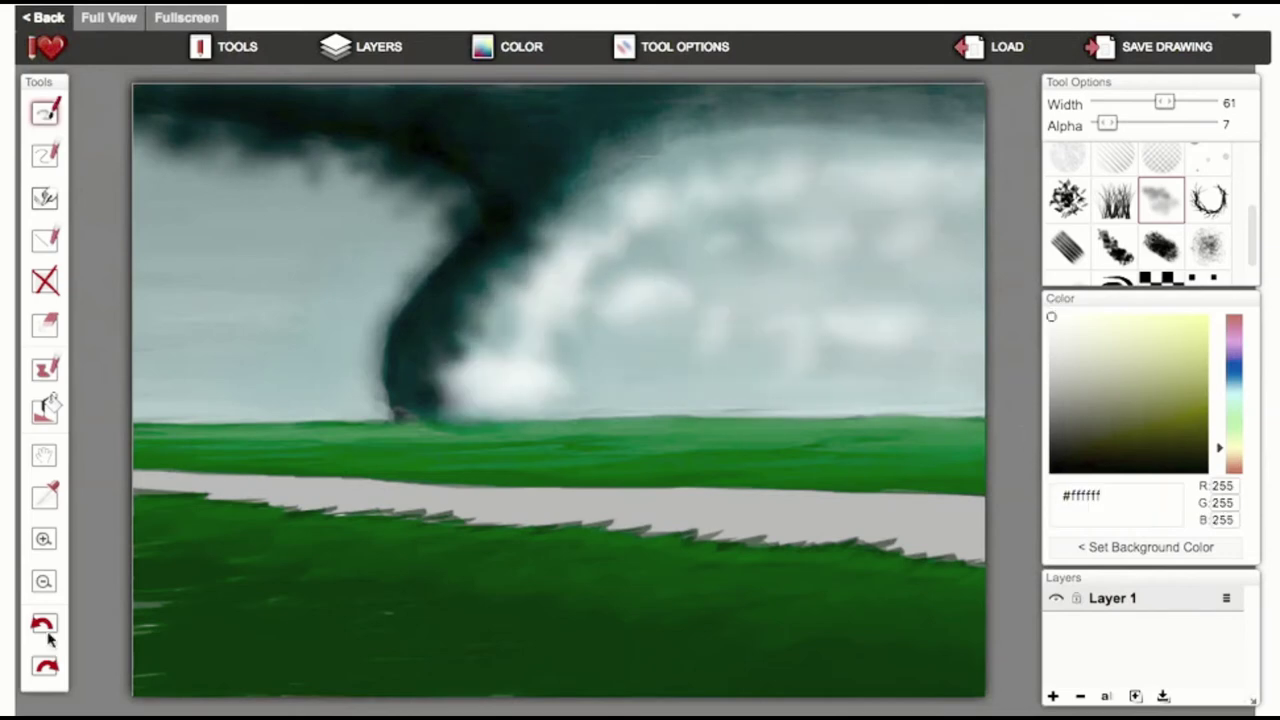
pyautogui.click(46, 630)
# Soften the white puffs right of the tornado with the sampled sky colour, using the soft round brush at width 84 and alpha 11.
pyautogui.scroll(5, 1130, 205)
pyautogui.click(1114, 168)
pyautogui.click(42, 497)
pyautogui.click(827, 411)
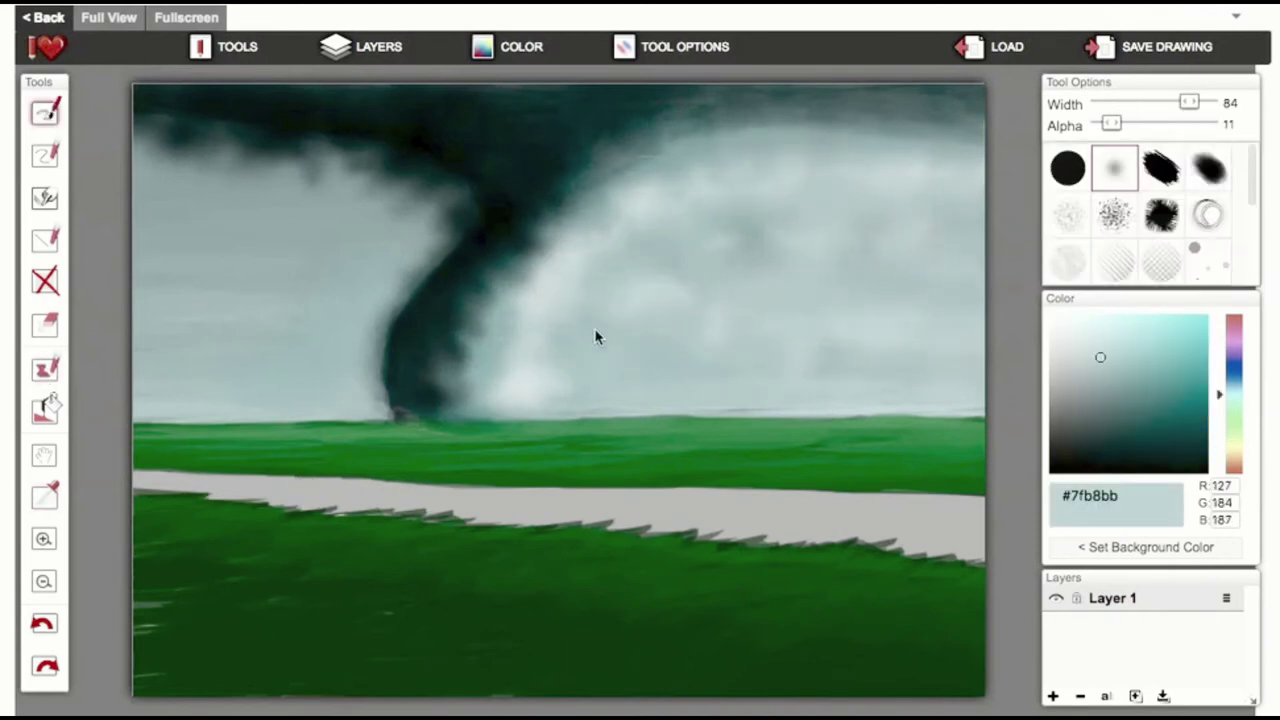
# Paint pale clouds over the sky left of the tornado with the cloud brush at width 61 and alpha 7.
pyautogui.click(1067, 330)
pyautogui.scroll(-5, 1205, 207)
pyautogui.click(1161, 168)
pyautogui.moveTo(300, 200); pyautogui.dragTo(200, 195)
pyautogui.moveTo(450, 205)
pyautogui.mouseDown()
pyautogui.moveTo(270, 268)
pyautogui.moveTo(160, 385)
pyautogui.mouseUp()
pyautogui.click(1077, 376)
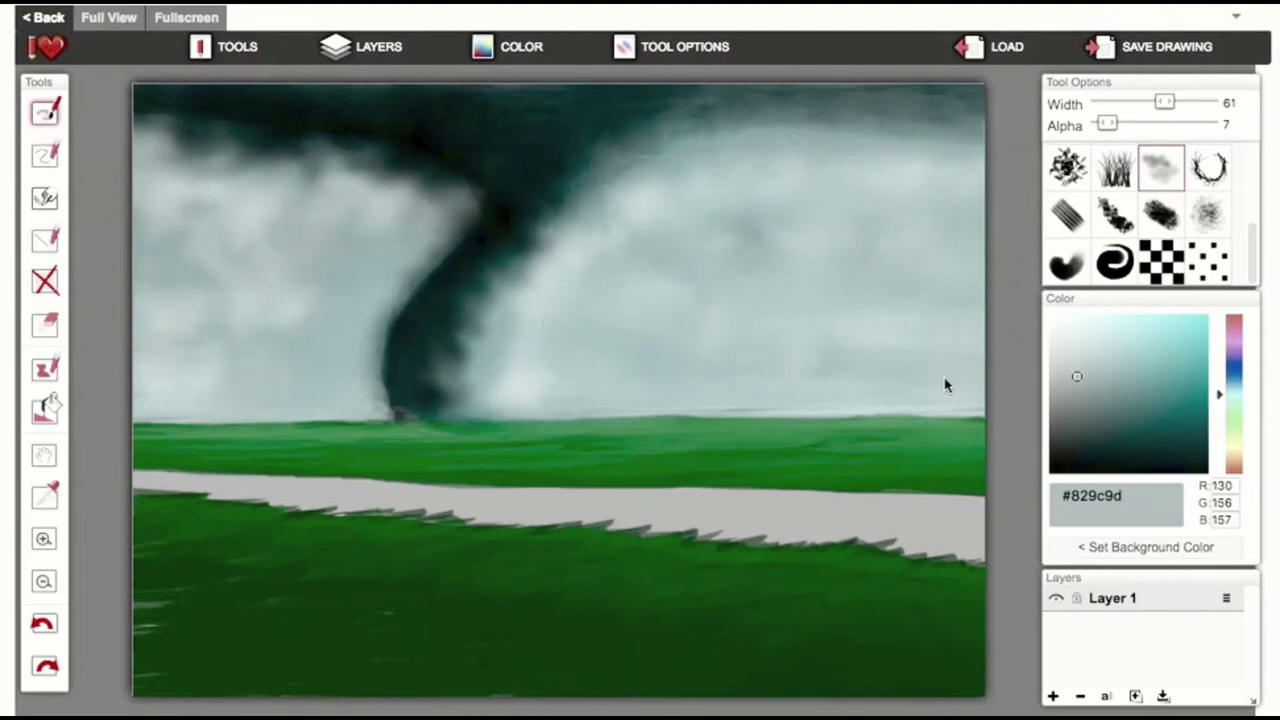
# Brighten the sky along the funnel's right edge with #c0e3e4, using the soft round brush at alpha 11.
pyautogui.click(1075, 331)
pyautogui.scroll(5, 1112, 234)
pyautogui.click(1114, 168)
pyautogui.moveTo(440, 400); pyautogui.dragTo(550, 235)
pyautogui.moveTo(490, 345); pyautogui.dragTo(630, 200)
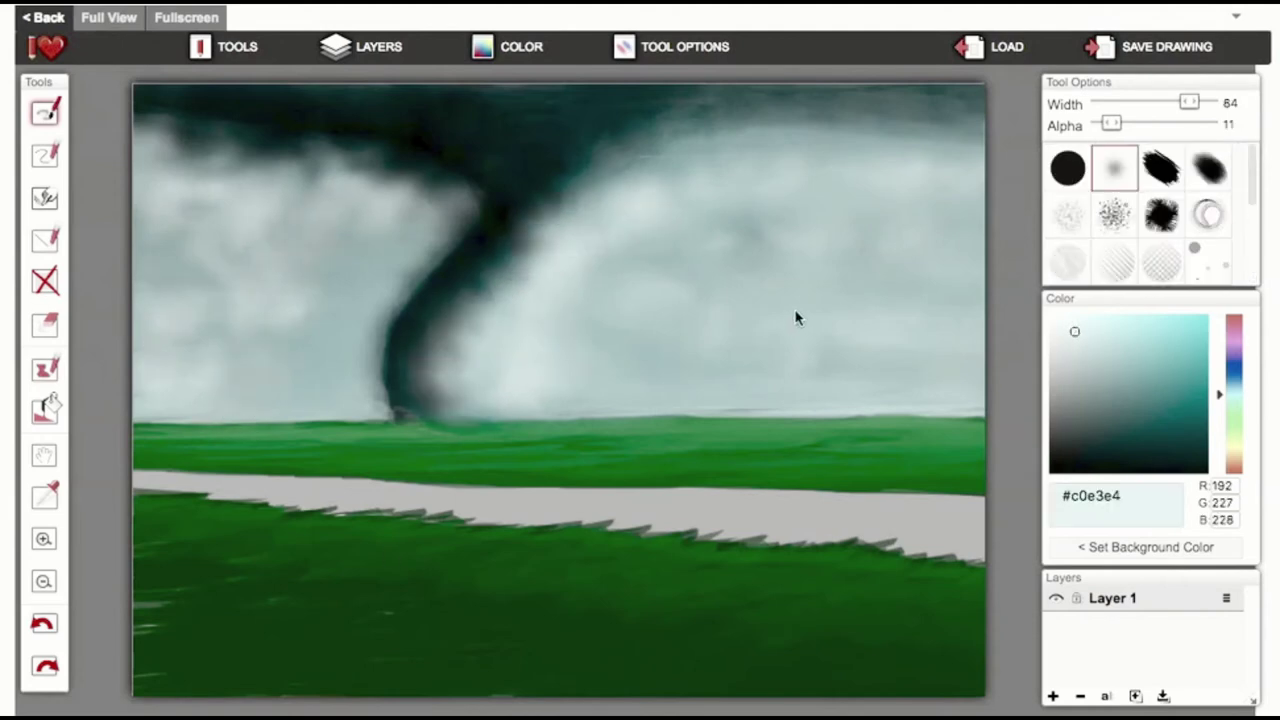
# Deepen the funnel from base to neck with a dark grey and black, using the soft round brush.
pyautogui.click(1068, 439)
pyautogui.moveTo(424, 380); pyautogui.dragTo(518, 264)
pyautogui.click(1051, 471)
pyautogui.moveTo(436, 326)
pyautogui.mouseDown()
pyautogui.moveTo(452, 332)
pyautogui.moveTo(556, 214)
pyautogui.mouseUp()
# Paint dark dust around the funnel's base with #262828, using the soft-edged bristle brush at width 47 and alpha 13.
pyautogui.click(1209, 168)
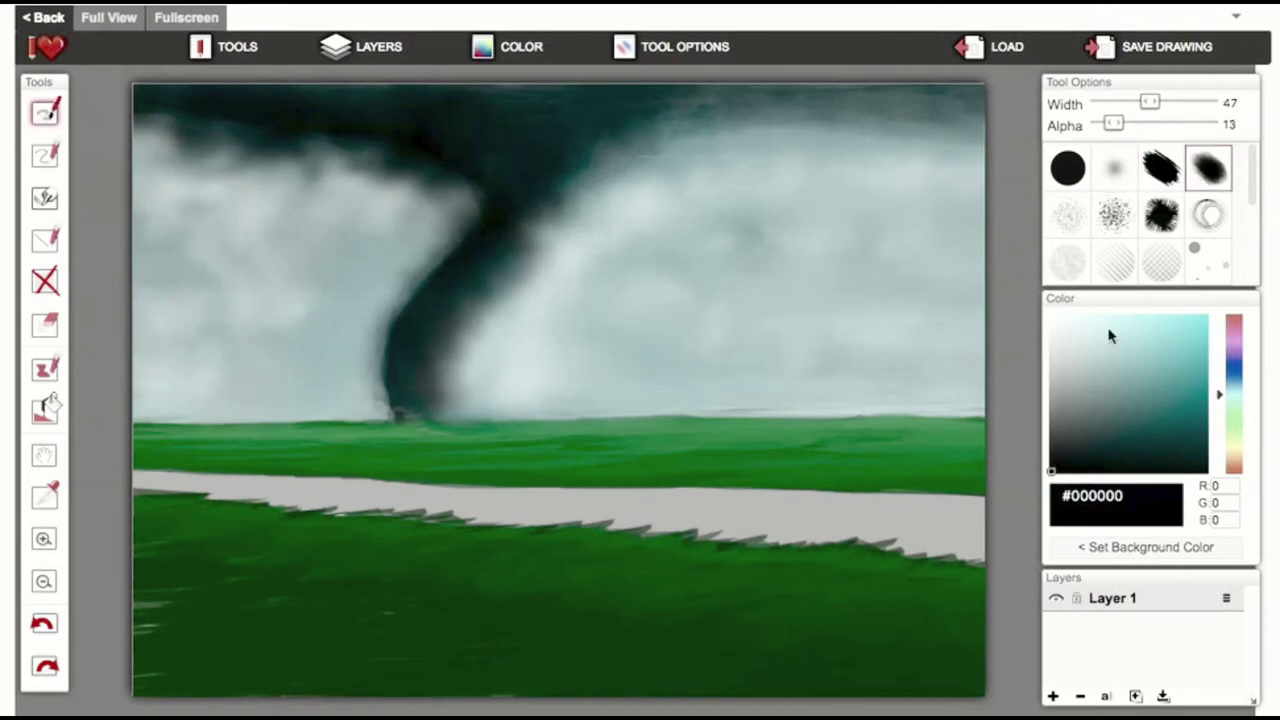
pyautogui.click(1057, 450)
pyautogui.moveTo(372, 380)
pyautogui.mouseDown()
pyautogui.moveTo(506, 393)
pyautogui.moveTo(362, 397)
pyautogui.moveTo(384, 421)
pyautogui.mouseUp()
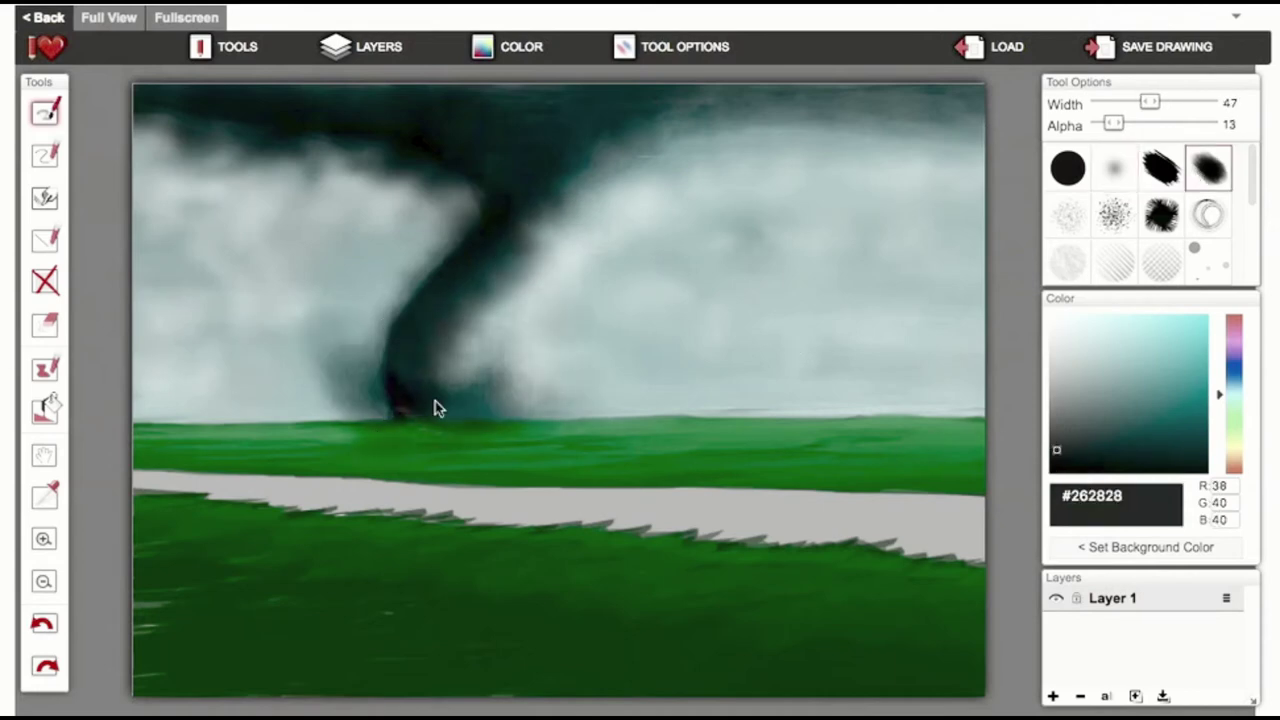
# Darken the storm cloud's right half and widen the funnel's right edge with dark tones, using the soft round brush at width 54 and alpha 11.
pyautogui.click(1084, 447)
pyautogui.moveTo(551, 92)
pyautogui.mouseDown()
pyautogui.moveTo(742, 106)
pyautogui.moveTo(819, 131)
pyautogui.mouseUp()
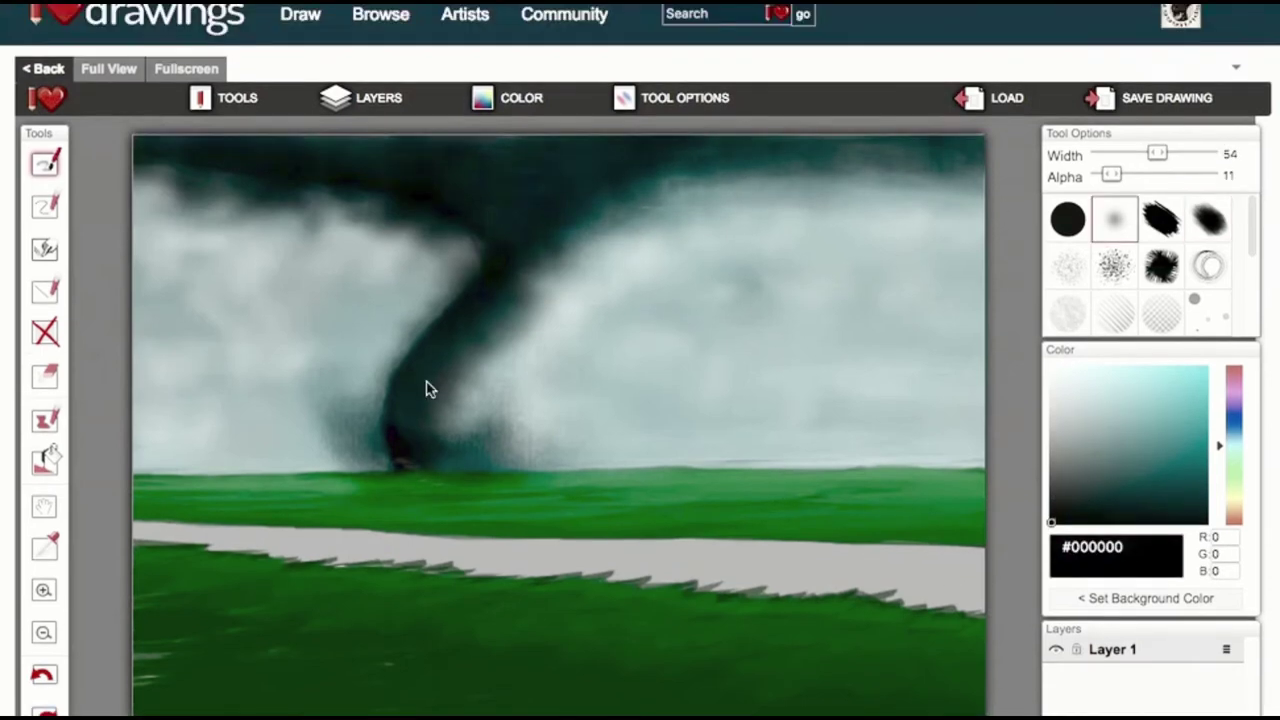
pyautogui.moveTo(429, 386)
pyautogui.mouseDown()
pyautogui.moveTo(509, 423)
pyautogui.moveTo(470, 440)
pyautogui.moveTo(546, 256)
pyautogui.moveTo(618, 218)
pyautogui.mouseUp()
pyautogui.click(1084, 495)
pyautogui.moveTo(520, 369)
pyautogui.mouseDown()
pyautogui.moveTo(567, 236)
pyautogui.moveTo(683, 185)
pyautogui.mouseUp()
pyautogui.moveTo(1146, 514); pyautogui.dragTo(1213, 528)
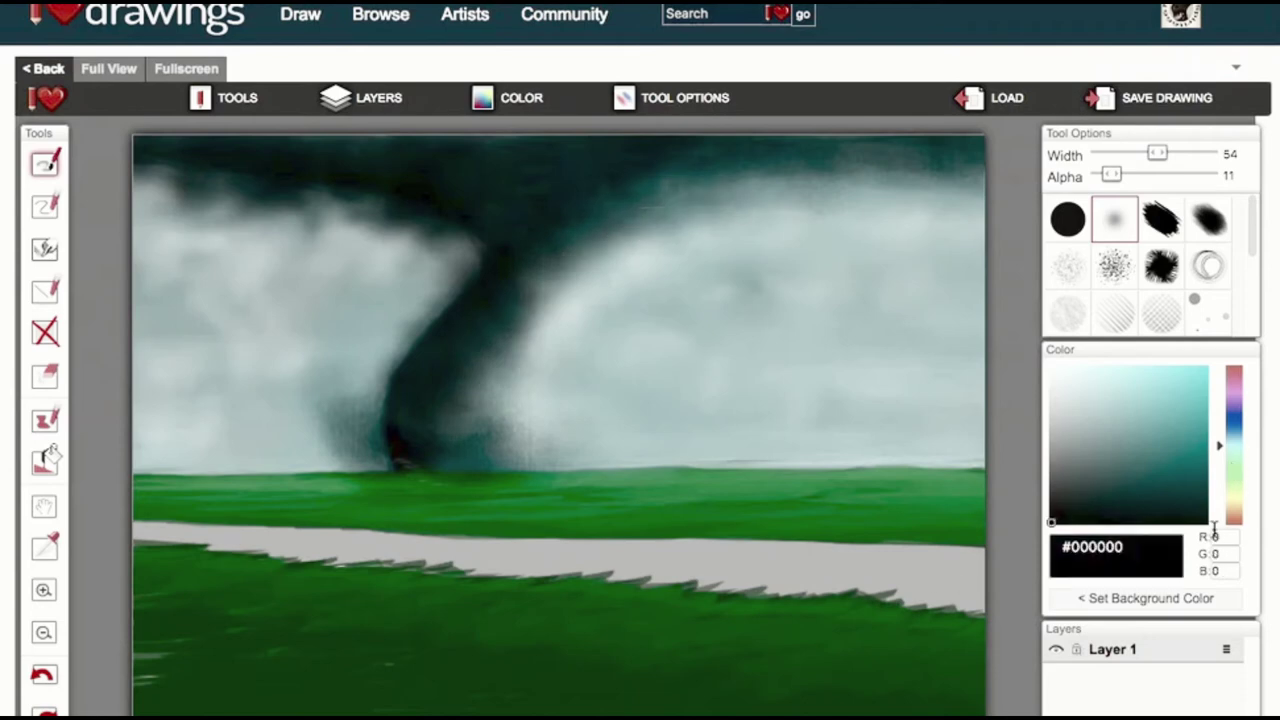
# Shade the road with #484848, using the soft-edged bristle brush at width 27 and alpha 13.
pyautogui.moveTo(1117, 498); pyautogui.dragTo(985, 481)
pyautogui.click(1208, 220)
pyautogui.click(1129, 154)
pyautogui.moveTo(772, 563)
pyautogui.mouseDown()
pyautogui.moveTo(1022, 586)
pyautogui.moveTo(183, 531)
pyautogui.moveTo(891, 566)
pyautogui.moveTo(120, 531)
pyautogui.moveTo(955, 575)
pyautogui.mouseUp()
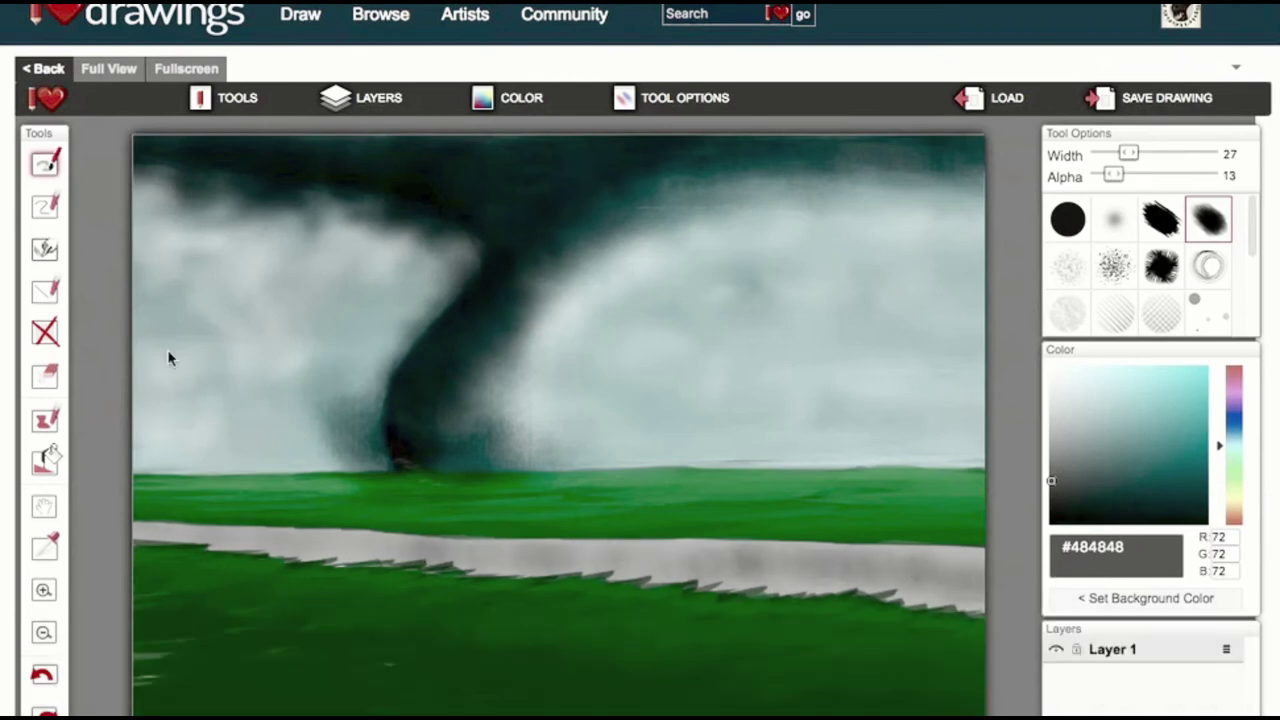
# Lighten patches along the funnel's lower right edge with the sampled pale sky colour, using the soft round brush.
pyautogui.click(1120, 220)
pyautogui.keyDown('alt'); pyautogui.click(263, 400); pyautogui.keyUp('alt')
pyautogui.moveTo(487, 383); pyautogui.dragTo(480, 362)
pyautogui.moveTo(495, 298)
pyautogui.mouseDown()
pyautogui.moveTo(530, 277)
pyautogui.moveTo(477, 288)
pyautogui.moveTo(456, 348)
pyautogui.mouseUp()
pyautogui.click(41, 684)
pyautogui.scroll(-1, 74, 658)
# Darken the funnel and the cloud's lower right edge with black and #222626, using the soft round brush at width 33 and alpha 19.
pyautogui.click(1051, 471)
pyautogui.moveTo(1157, 102); pyautogui.dragTo(1135, 102)
pyautogui.moveTo(1112, 124); pyautogui.dragTo(1120, 124)
pyautogui.moveTo(447, 332)
pyautogui.mouseDown()
pyautogui.moveTo(486, 270)
pyautogui.moveTo(433, 366)
pyautogui.mouseUp()
pyautogui.moveTo(535, 228); pyautogui.dragTo(564, 211)
pyautogui.moveTo(598, 170)
pyautogui.mouseDown()
pyautogui.moveTo(597, 136)
pyautogui.moveTo(645, 150)
pyautogui.moveTo(863, 114)
pyautogui.moveTo(683, 149)
pyautogui.moveTo(690, 158)
pyautogui.mouseUp()
pyautogui.click(50, 632)
pyautogui.click(51, 634)
pyautogui.click(1064, 451)
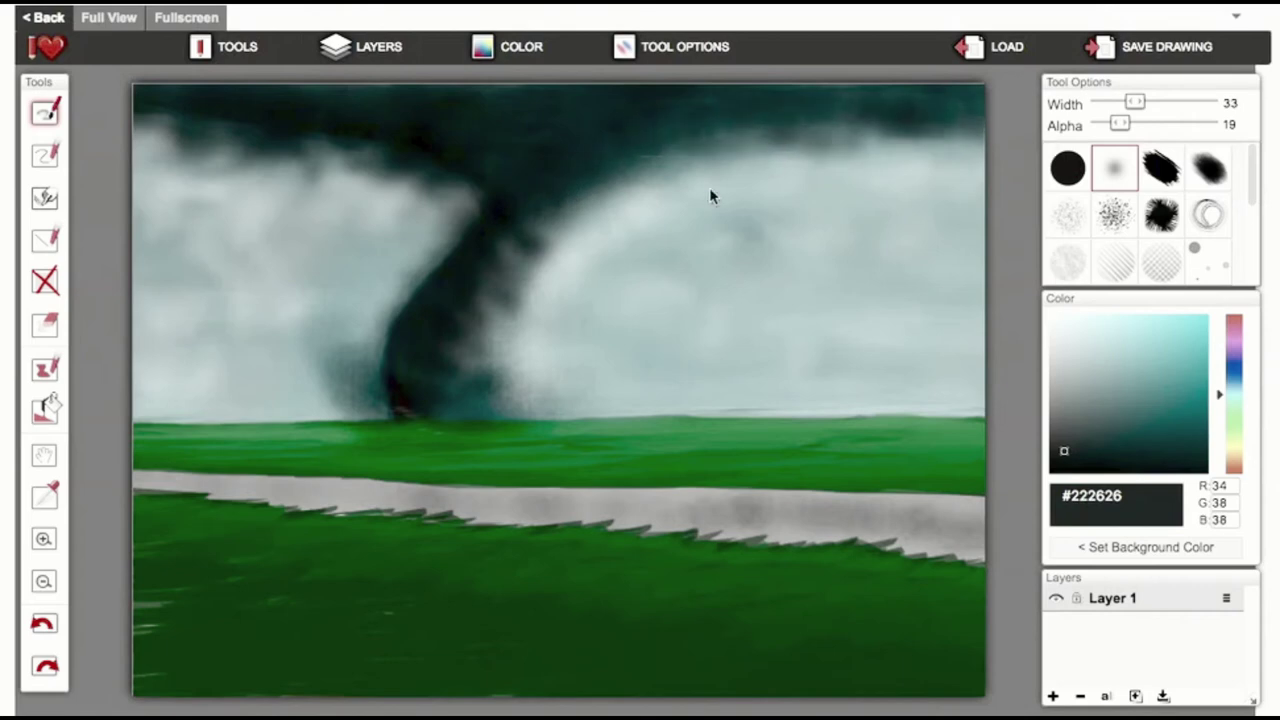
# Try adding lighter grey highlights down the middle of the funnel.
pyautogui.click(1069, 405)
pyautogui.moveTo(460, 310); pyautogui.dragTo(446, 338)
pyautogui.moveTo(451, 324); pyautogui.dragTo(438, 382)
pyautogui.click(45, 624)
pyautogui.click(45, 624)
# Streak the funnel with #303535 and the sampled #111313, using the freeform shape brush at width 30 and alpha 18, and smooth it with blending.
pyautogui.click(47, 369)
pyautogui.click(1064, 441)
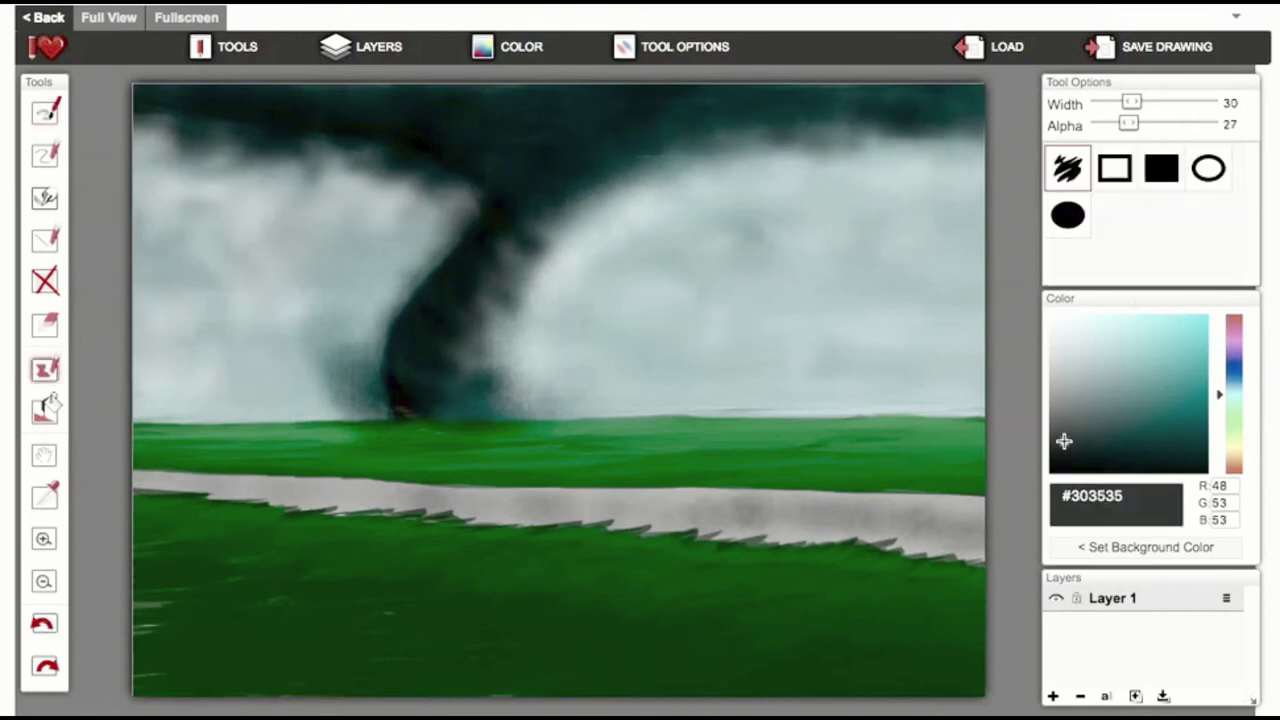
pyautogui.moveTo(1126, 123); pyautogui.dragTo(1119, 123)
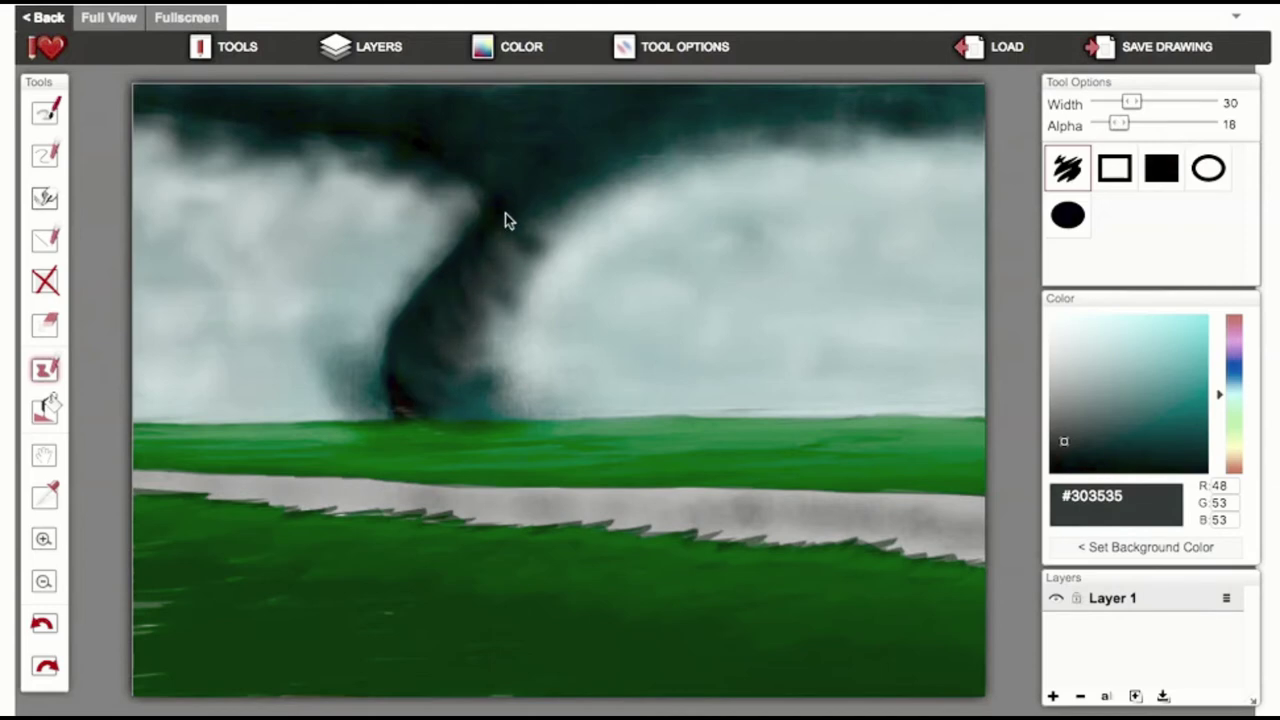
pyautogui.keyDown('alt'); pyautogui.click(388, 369); pyautogui.keyUp('alt')
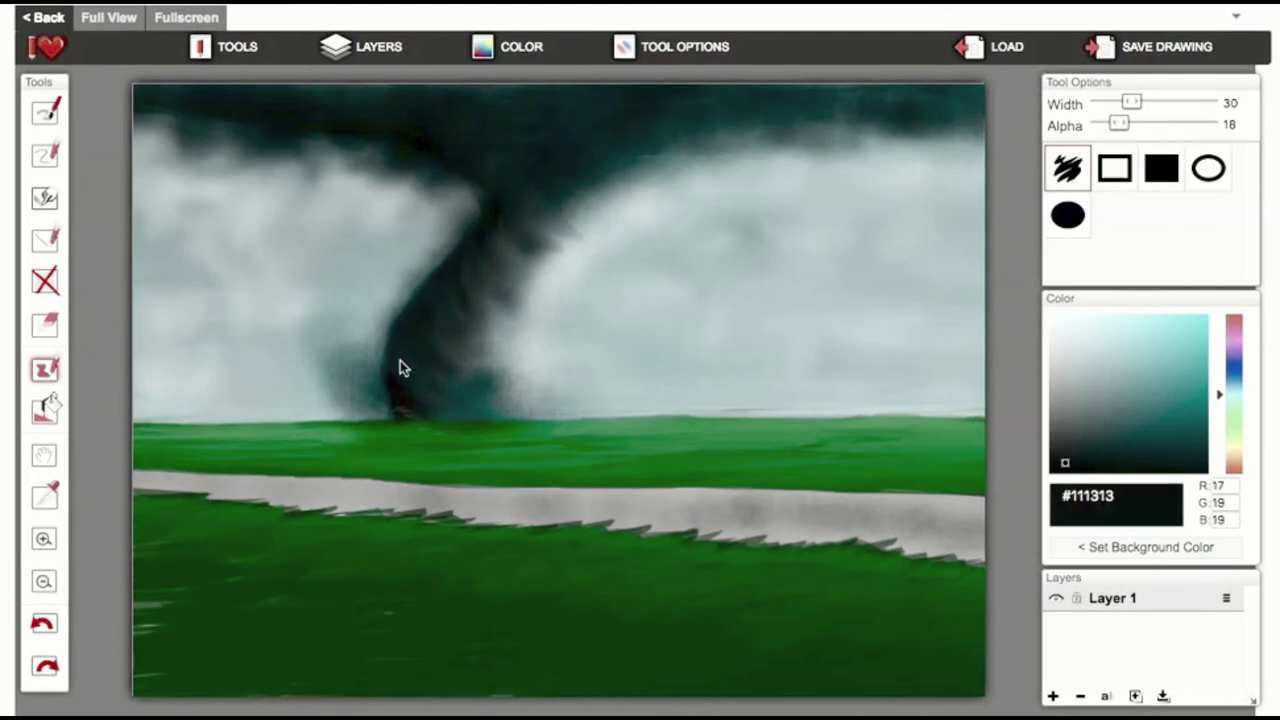
pyautogui.moveTo(428, 336); pyautogui.dragTo(480, 227)
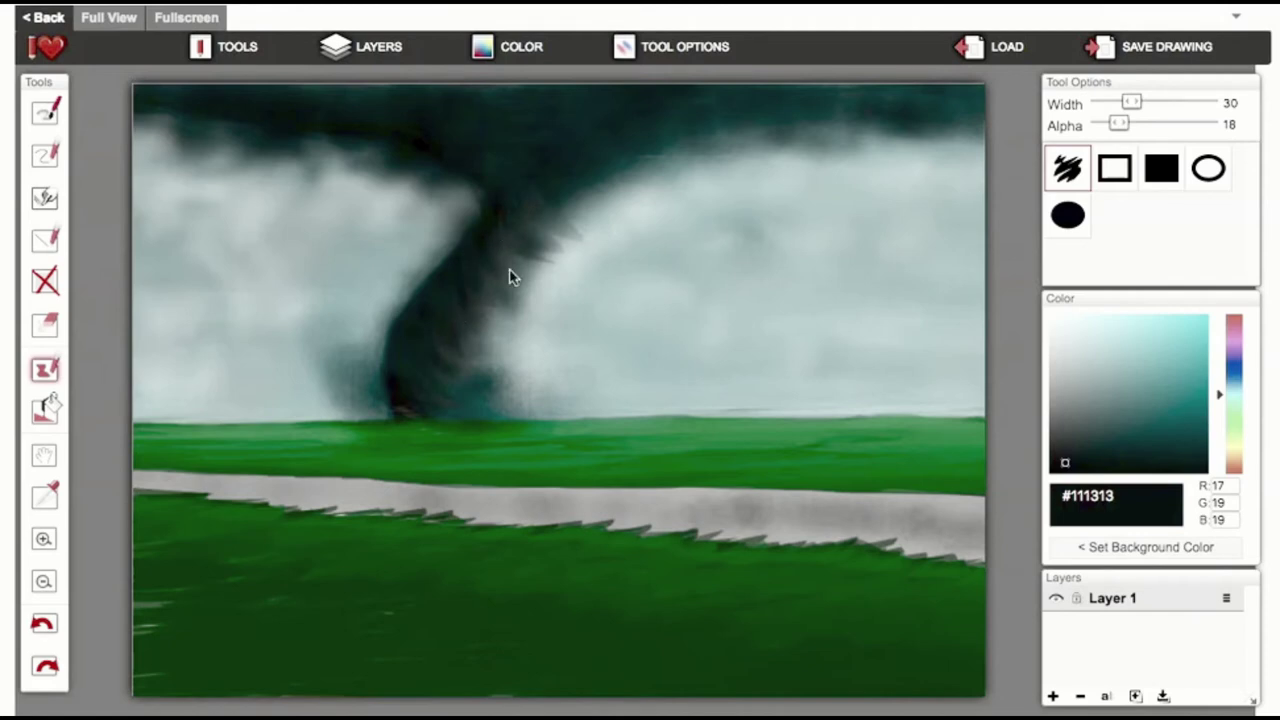
pyautogui.click(44, 198)
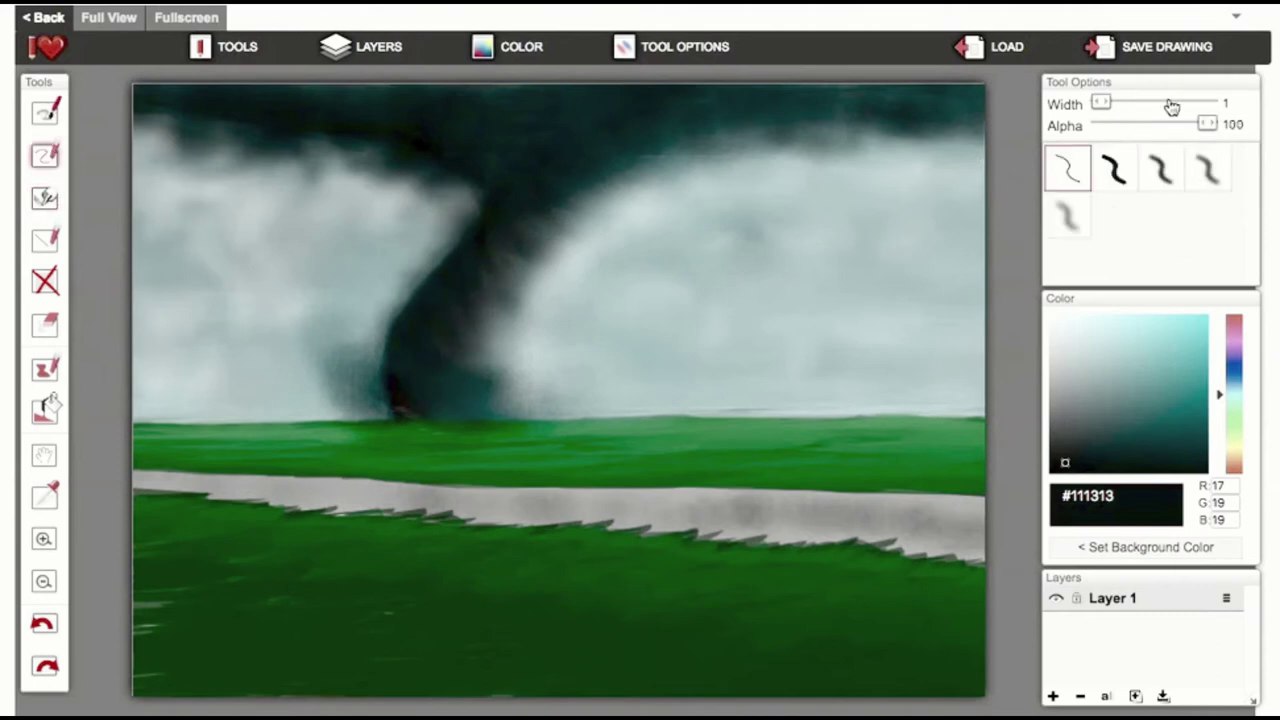
# Draw a branching white lightning bolt from the cloud's right end to the horizon, using line width 1 above and 2 for the lower part.
pyautogui.moveTo(937, 118)
pyautogui.mouseDown()
pyautogui.moveTo(869, 166)
pyautogui.moveTo(769, 257)
pyautogui.moveTo(722, 328)
pyautogui.mouseUp()
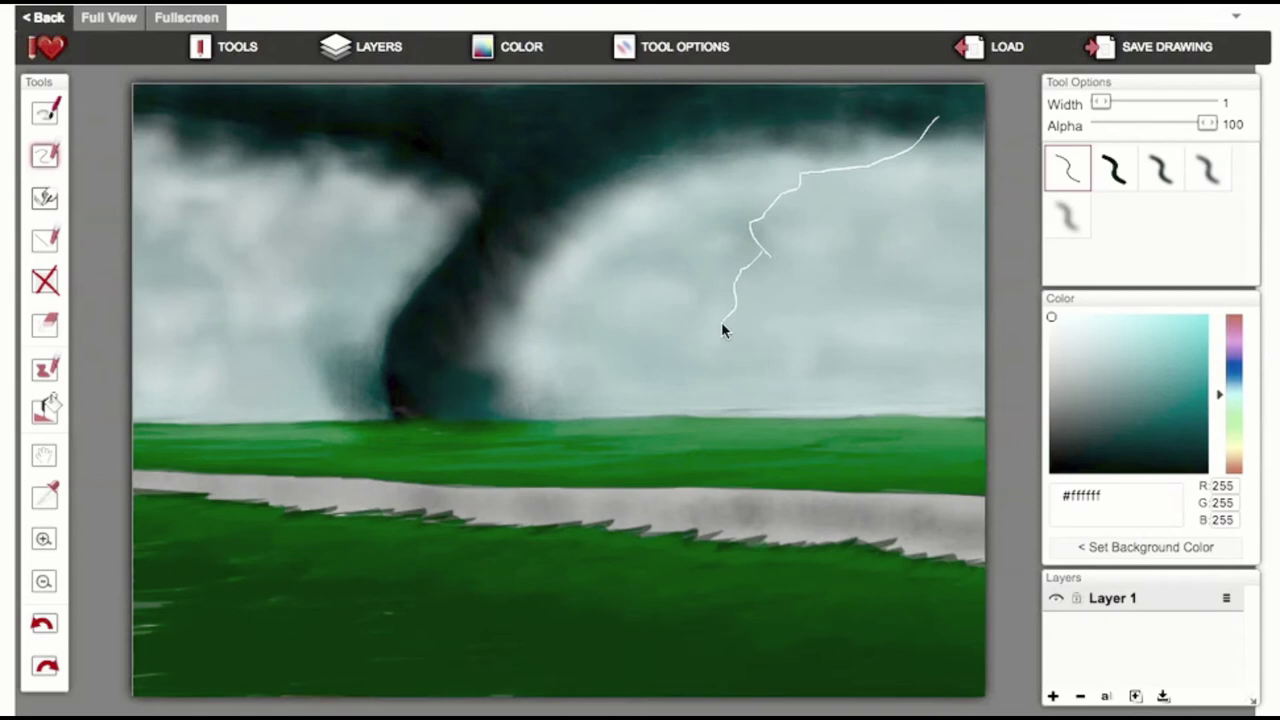
pyautogui.moveTo(768, 208); pyautogui.dragTo(666, 256)
pyautogui.click(1114, 168)
pyautogui.click(1096, 103)
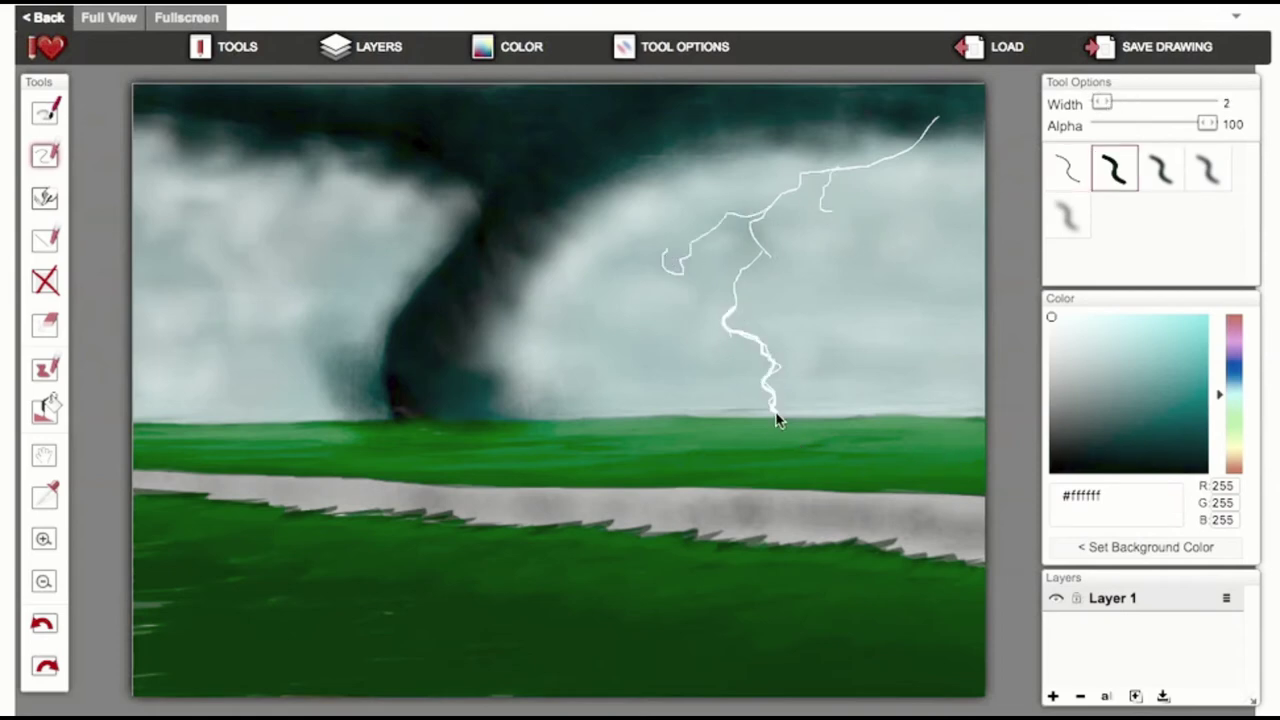
# Try painting a white glow along the lightning bolt with the bristle brush and the soft round brush.
pyautogui.click(45, 112)
pyautogui.moveTo(1135, 102)
pyautogui.mouseDown()
pyautogui.moveTo(1120, 103)
pyautogui.moveTo(1134, 121)
pyautogui.mouseUp()
pyautogui.click(1160, 170)
pyautogui.moveTo(775, 405); pyautogui.dragTo(755, 332)
pyautogui.click(40, 622)
pyautogui.click(1114, 168)
pyautogui.moveTo(774, 400)
pyautogui.mouseDown()
pyautogui.moveTo(755, 256)
pyautogui.moveTo(822, 174)
pyautogui.mouseUp()
pyautogui.moveTo(826, 173)
pyautogui.mouseDown()
pyautogui.moveTo(924, 150)
pyautogui.moveTo(944, 120)
pyautogui.mouseUp()
pyautogui.click(44, 624)
pyautogui.click(44, 624)
# Paint a white glow around the lightning bolt's lower part with the soft round brush at width 43 and alpha 17.
pyautogui.click(1106, 122)
pyautogui.click(1145, 104)
pyautogui.moveTo(774, 404)
pyautogui.mouseDown()
pyautogui.moveTo(730, 292)
pyautogui.moveTo(740, 332)
pyautogui.moveTo(865, 143)
pyautogui.mouseUp()
pyautogui.click(44, 624)
pyautogui.click(1117, 123)
pyautogui.hotkey('ctrl', 'z')
pyautogui.moveTo(776, 412)
pyautogui.mouseDown()
pyautogui.moveTo(731, 267)
pyautogui.moveTo(829, 209)
pyautogui.moveTo(662, 262)
pyautogui.mouseUp()
pyautogui.moveTo(772, 410); pyautogui.dragTo(726, 337)
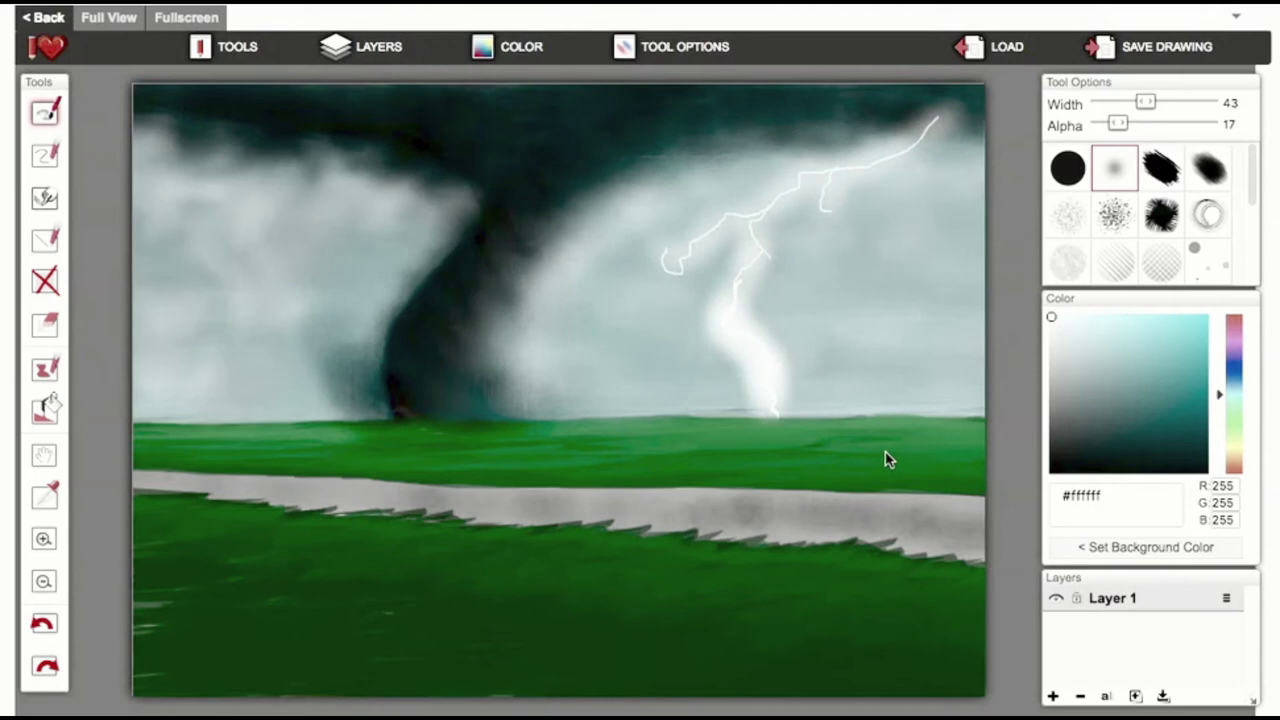
# Darken the cloud's right half over the bolt's upper end with #485a5b and #313d3e, finishing with the soft-edged bristle brush at width 27, alpha 13.
pyautogui.click(1082, 417)
pyautogui.moveTo(1146, 102)
pyautogui.mouseDown()
pyautogui.moveTo(1172, 102)
pyautogui.moveTo(1137, 123)
pyautogui.mouseUp()
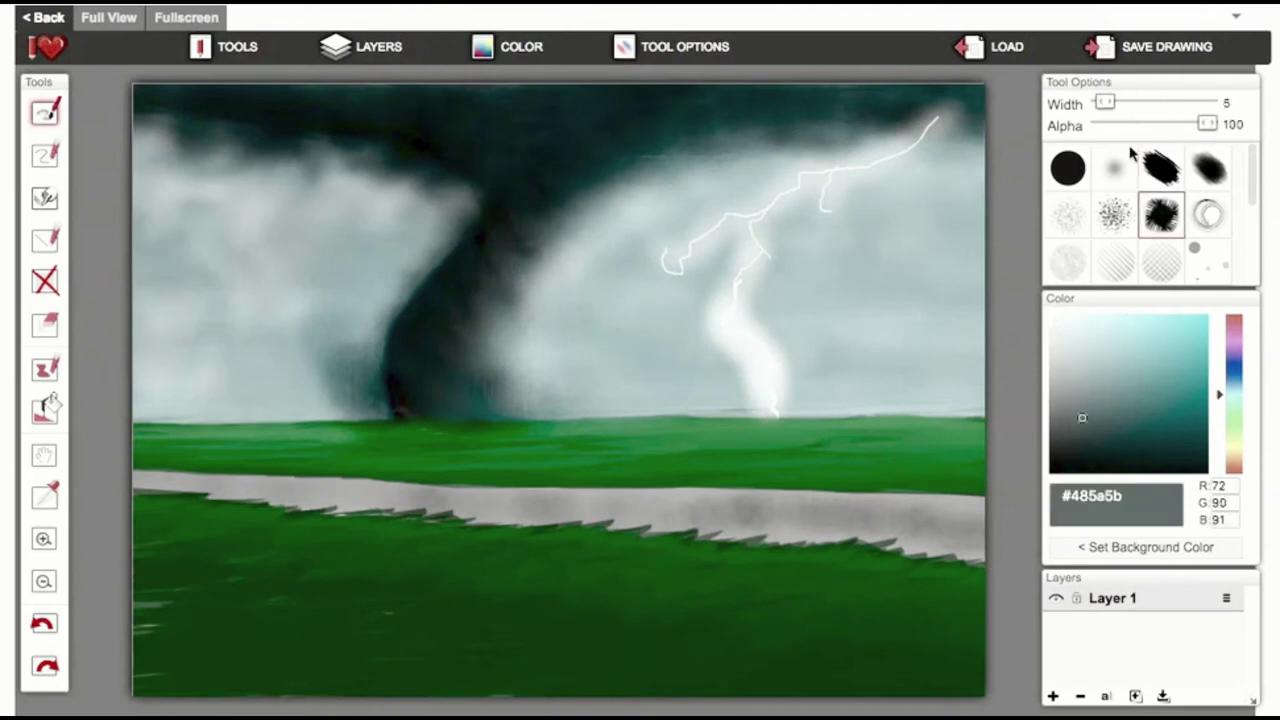
pyautogui.moveTo(859, 110); pyautogui.dragTo(690, 108)
pyautogui.moveTo(690, 108)
pyautogui.mouseDown()
pyautogui.moveTo(939, 98)
pyautogui.moveTo(610, 128)
pyautogui.mouseUp()
pyautogui.click(1081, 436)
pyautogui.click(1209, 168)
pyautogui.moveTo(1172, 102); pyautogui.dragTo(1129, 102)
pyautogui.moveTo(1137, 123); pyautogui.dragTo(1114, 123)
pyautogui.moveTo(912, 114)
pyautogui.mouseDown()
pyautogui.moveTo(560, 103)
pyautogui.moveTo(1020, 151)
pyautogui.mouseUp()
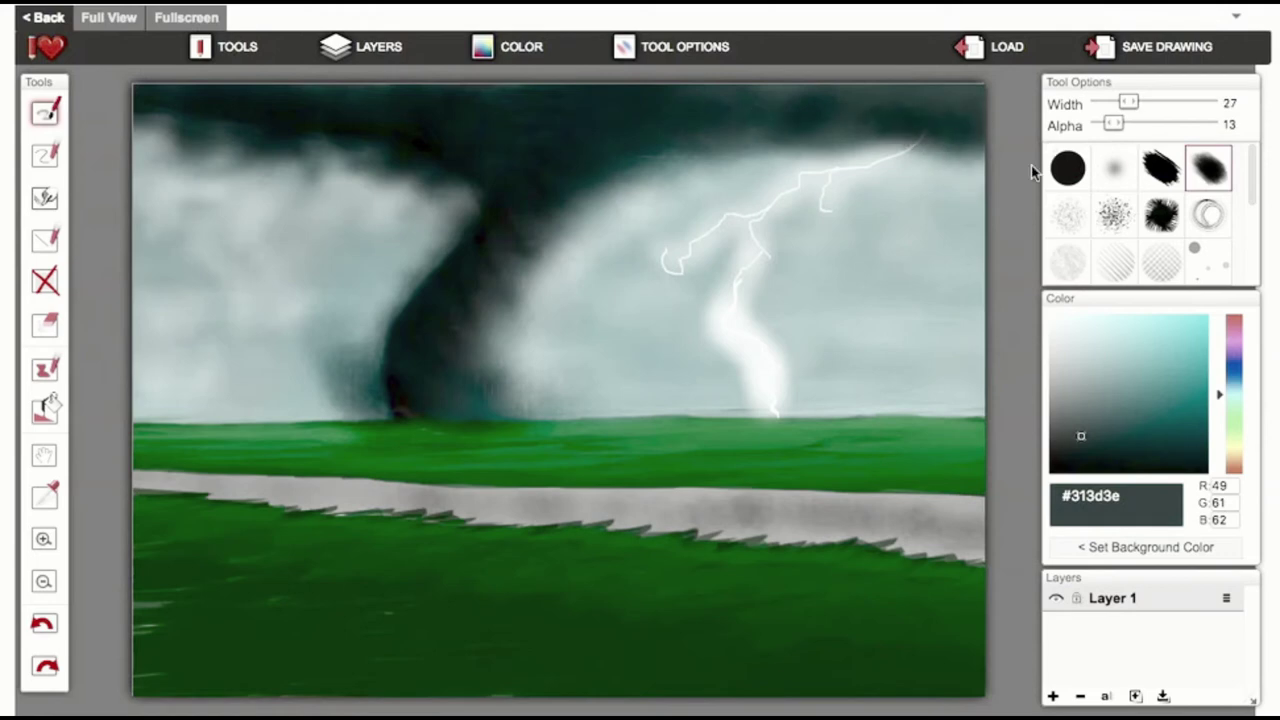
# Try a strong white glow over the bolt's middle and left branch, using the soft round brush at width 38 and alpha 35.
pyautogui.click(1115, 168)
pyautogui.click(1051, 317)
pyautogui.moveTo(1172, 102); pyautogui.dragTo(1140, 102)
pyautogui.click(44, 623)
pyautogui.moveTo(738, 284)
pyautogui.mouseDown()
pyautogui.moveTo(768, 246)
pyautogui.moveTo(754, 248)
pyautogui.mouseUp()
pyautogui.moveTo(664, 256)
pyautogui.mouseDown()
pyautogui.moveTo(682, 264)
pyautogui.moveTo(711, 240)
pyautogui.moveTo(743, 263)
pyautogui.mouseUp()
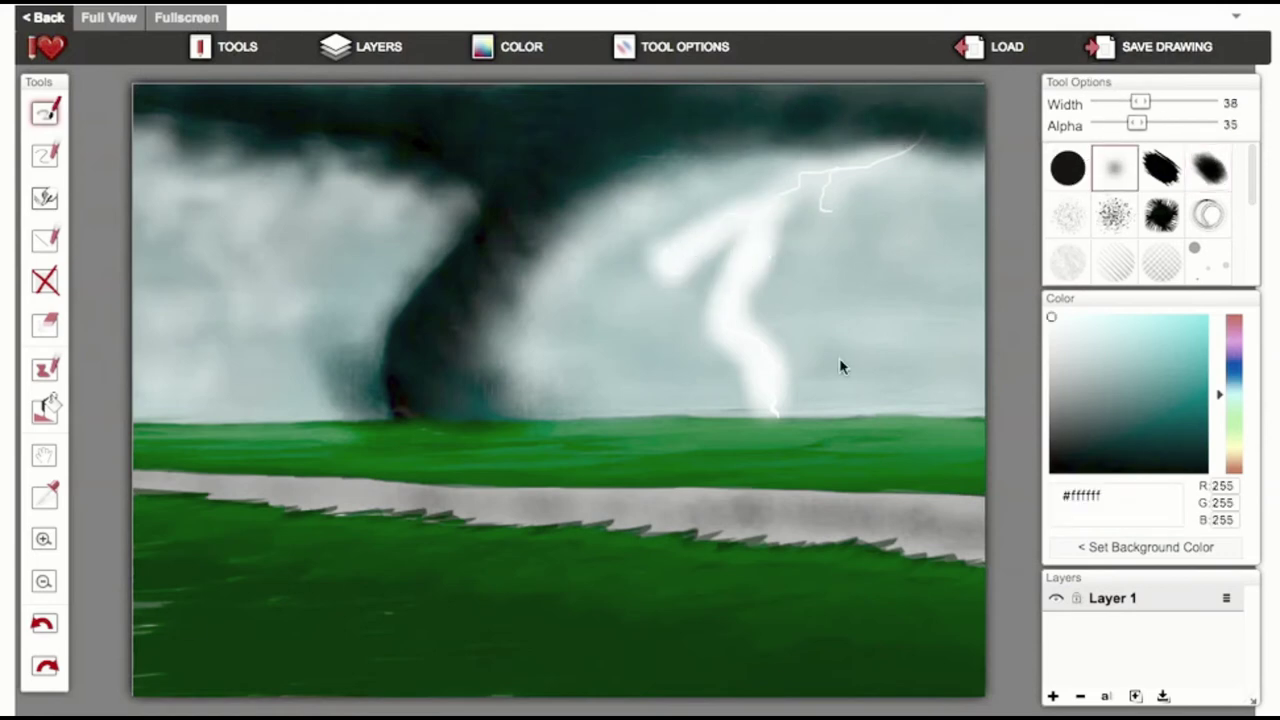
pyautogui.click(43, 199)
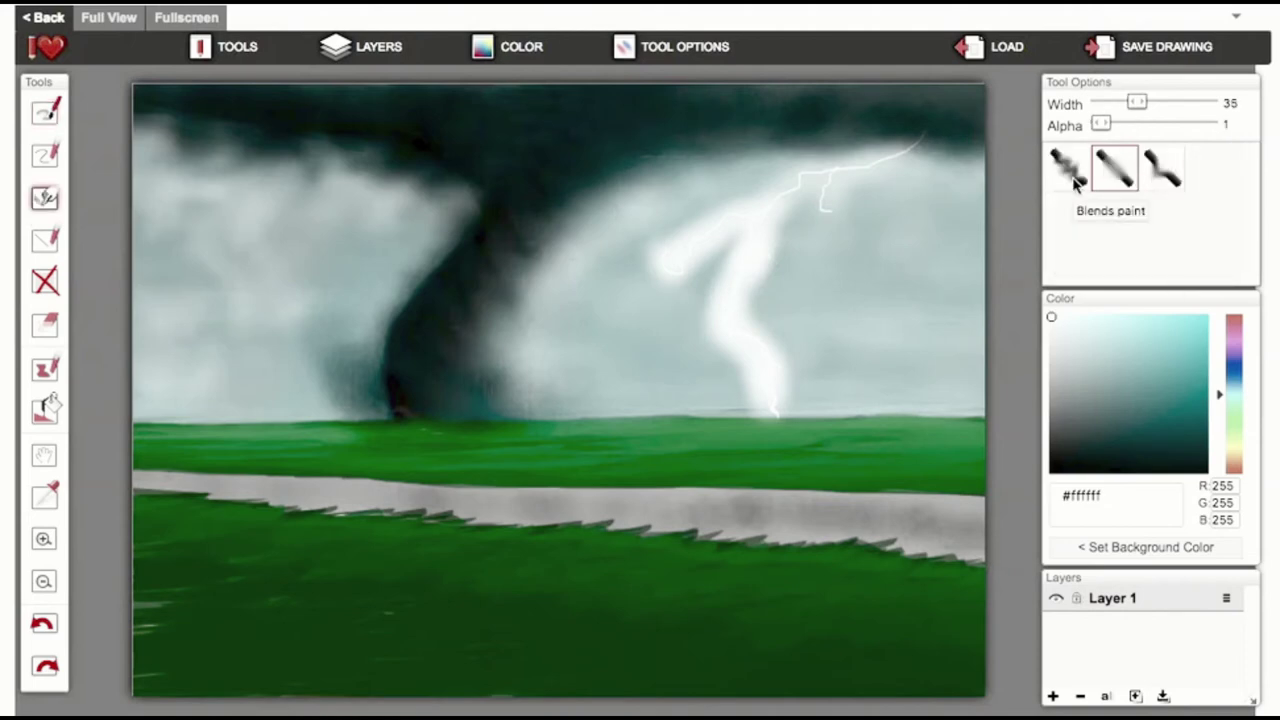
pyautogui.moveTo(1135, 102); pyautogui.dragTo(1160, 102)
pyautogui.click(47, 624)
pyautogui.click(47, 624)
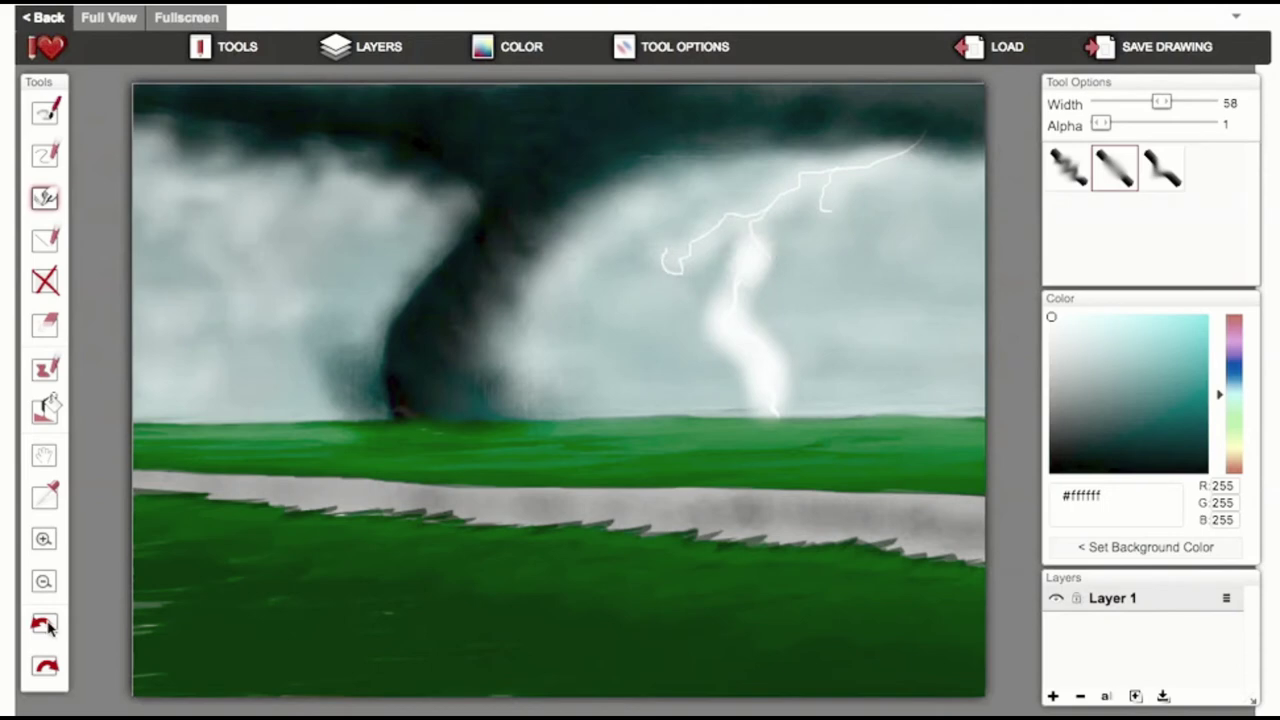
pyautogui.click(47, 624)
# Paint a fainter white glow along the bolt's upper part and left branch with the soft round brush at width 38 and alpha 18.
pyautogui.click(45, 112)
pyautogui.moveTo(1137, 123); pyautogui.dragTo(1119, 123)
pyautogui.moveTo(734, 285); pyautogui.dragTo(799, 183)
pyautogui.moveTo(925, 138); pyautogui.dragTo(672, 255)
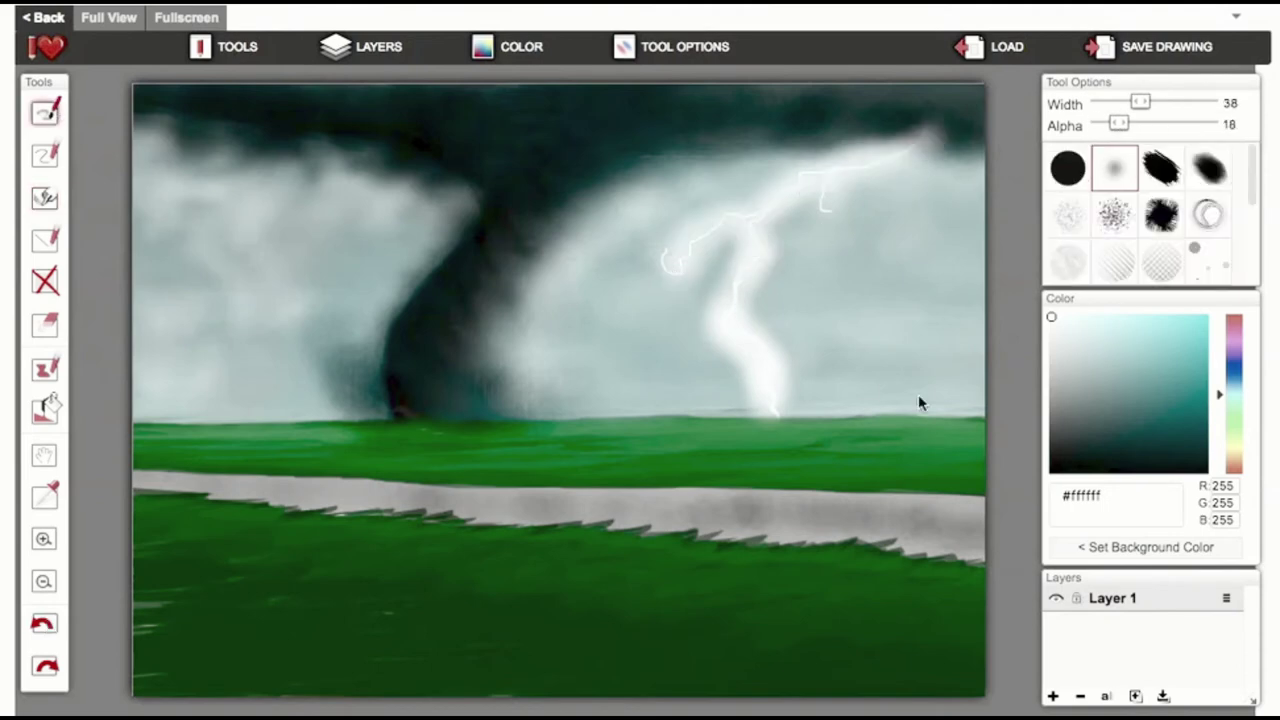
# Whiten the bolt's foot, and rework the tornado's base with the soft-edged bristle brush at width 27, alpha 13, adding #6a8789 and #afd8da.
pyautogui.moveTo(765, 405); pyautogui.dragTo(782, 408)
pyautogui.moveTo(1072, 450); pyautogui.dragTo(945, 594)
pyautogui.click(1209, 168)
pyautogui.moveTo(535, 404); pyautogui.dragTo(305, 390)
pyautogui.click(1085, 389)
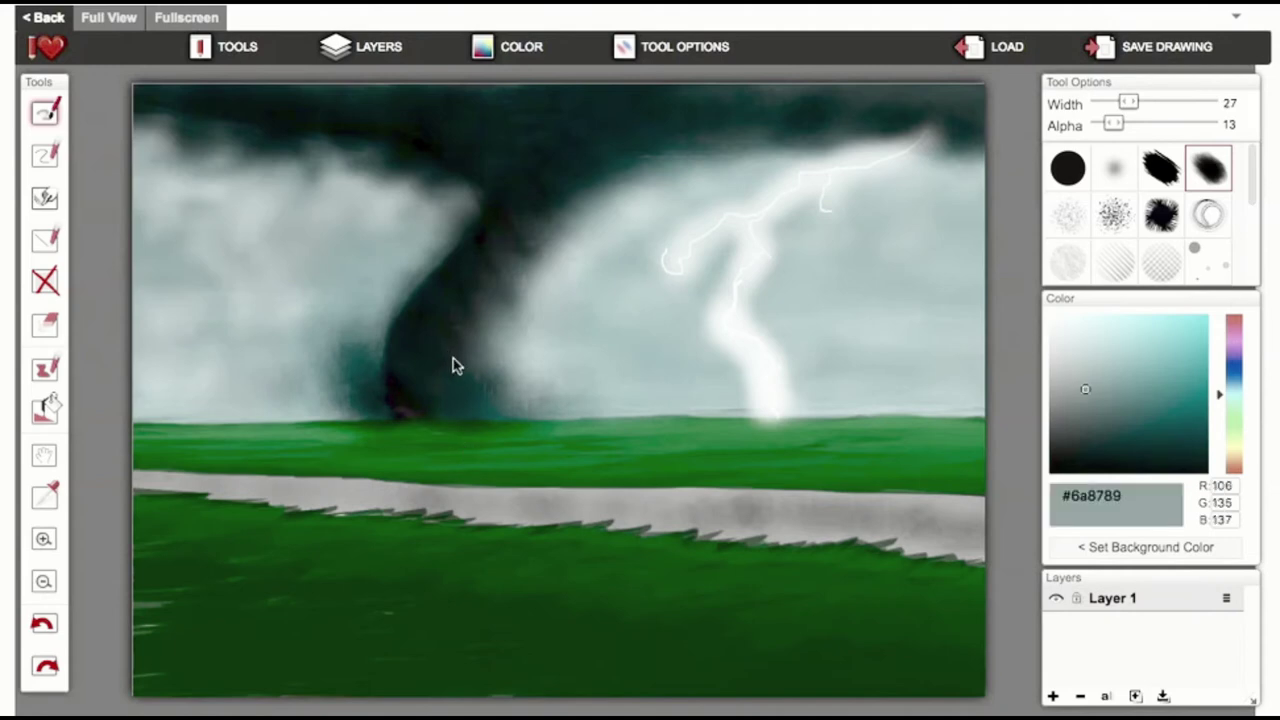
pyautogui.click(1081, 338)
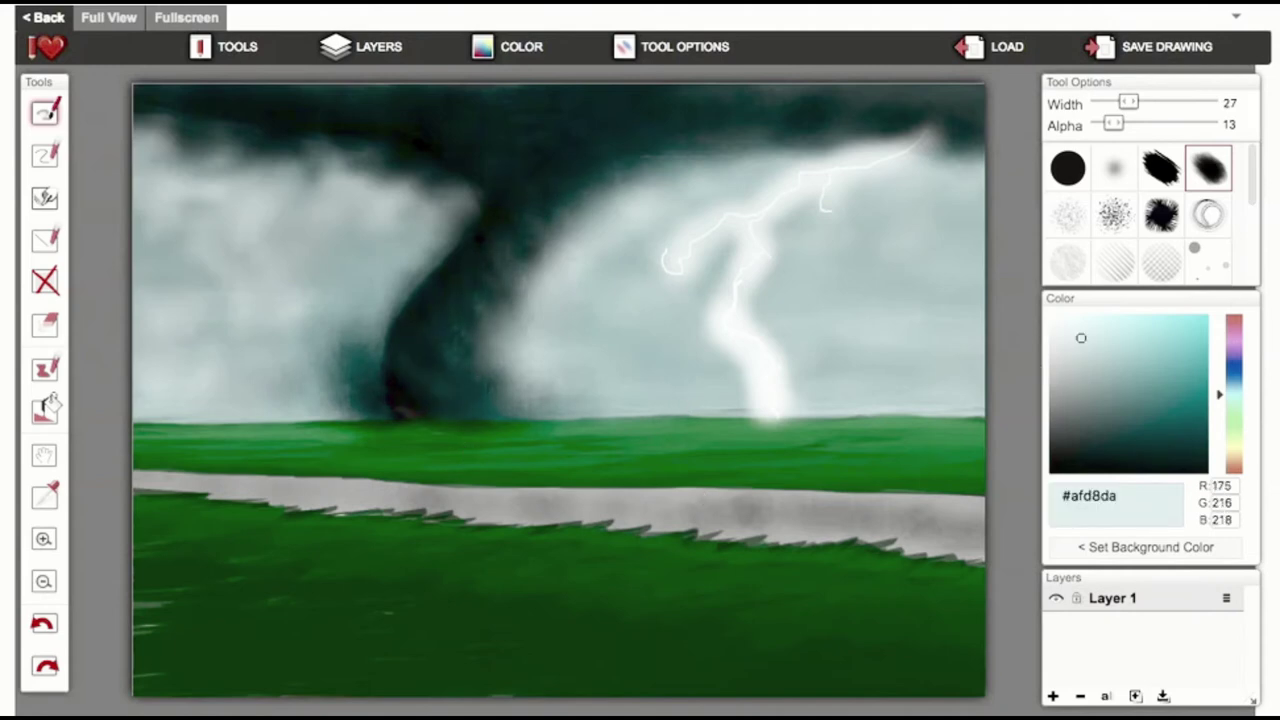
# Scatter small white patches along the grey road with freehand filled shapes at width 30 and alpha 100.
pyautogui.click(1051, 317)
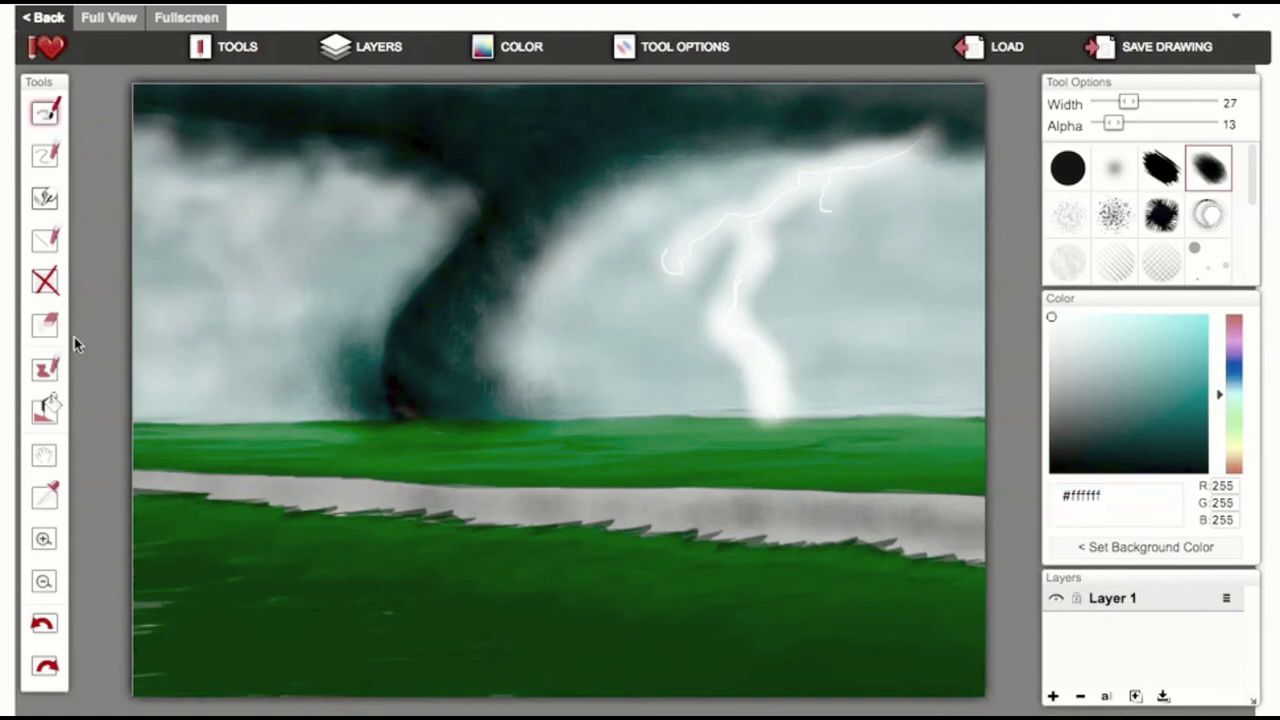
pyautogui.click(45, 369)
pyautogui.moveTo(1119, 123); pyautogui.dragTo(1208, 123)
pyautogui.moveTo(982, 497); pyautogui.dragTo(964, 497)
pyautogui.moveTo(962, 533); pyautogui.dragTo(957, 536)
pyautogui.click(590, 492)
pyautogui.click(461, 497)
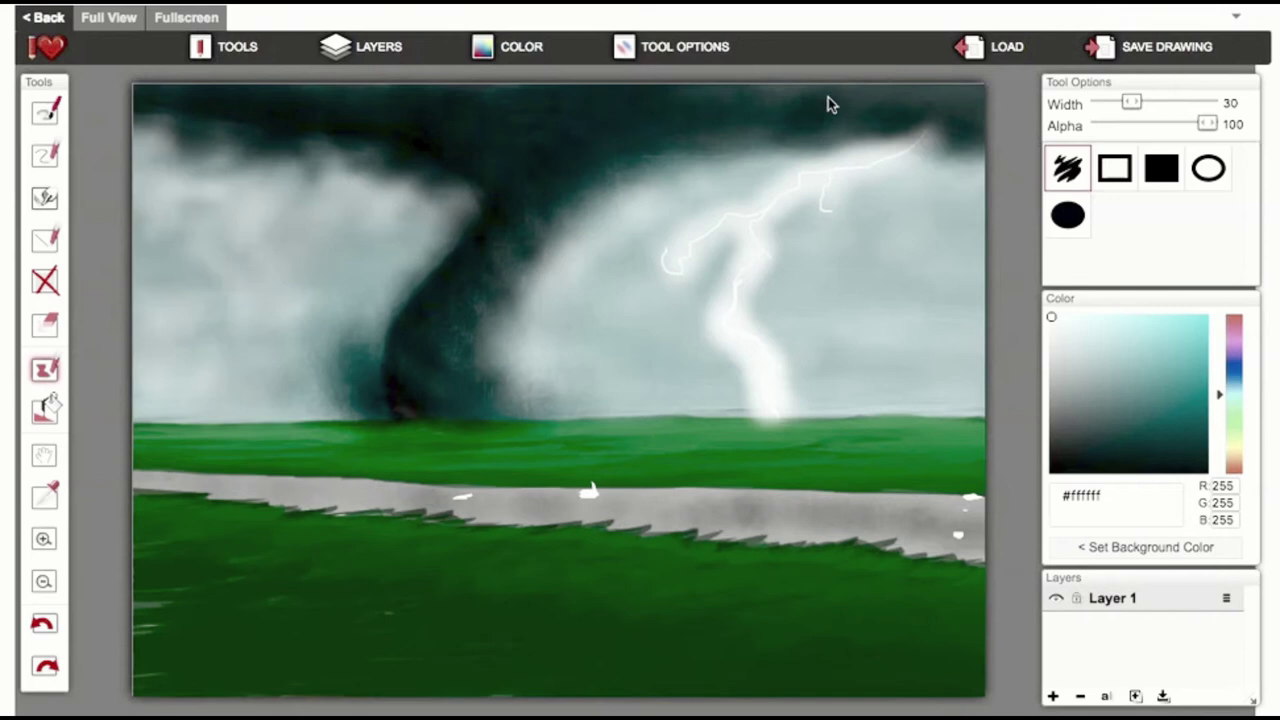
# Darken the storm cloud above the bolt with black, using the soft-edged bristle brush at widths 37 and 71, alpha 13.
pyautogui.click(44, 114)
pyautogui.click(1067, 351)
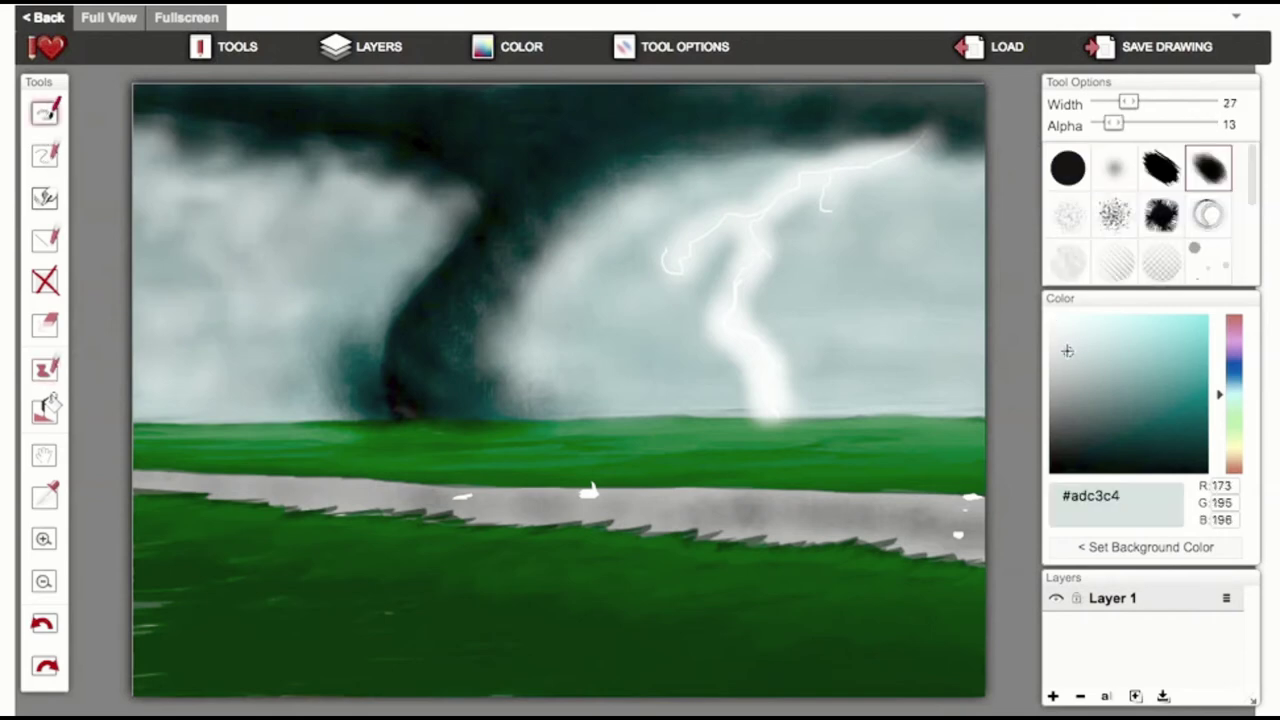
pyautogui.click(1140, 102)
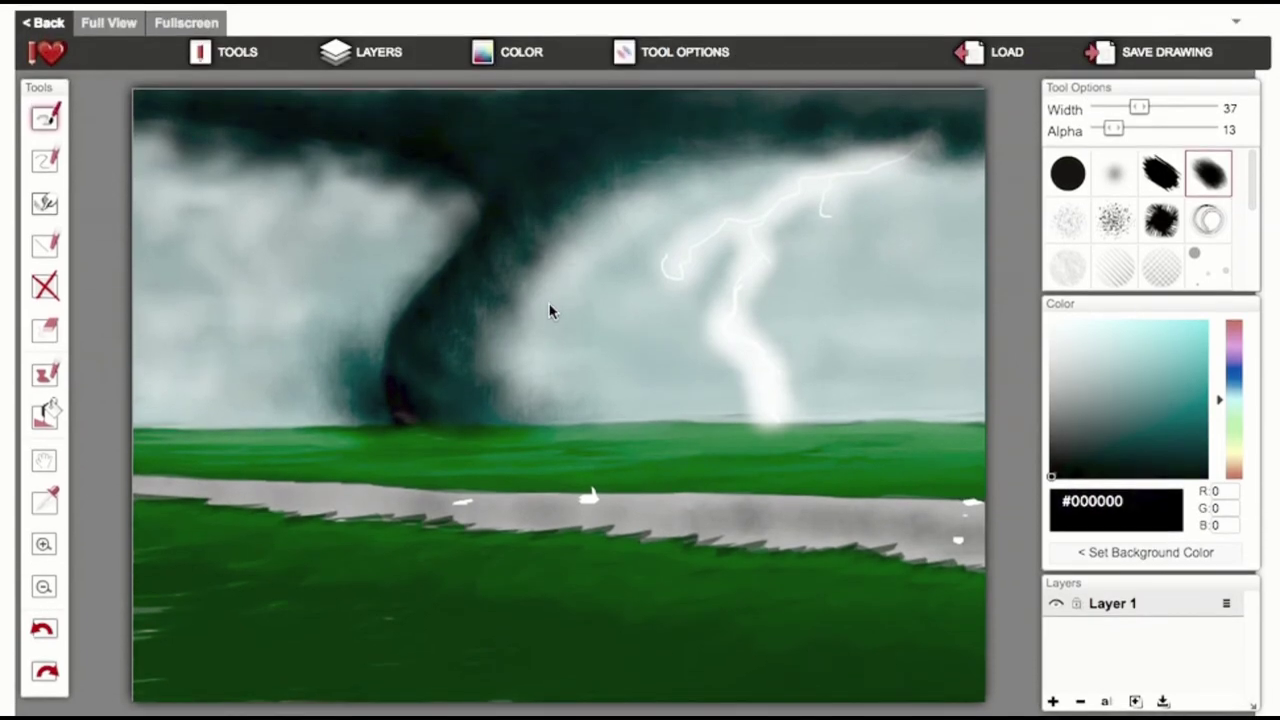
pyautogui.moveTo(897, 140)
pyautogui.mouseDown()
pyautogui.moveTo(963, 173)
pyautogui.moveTo(790, 146)
pyautogui.moveTo(897, 127)
pyautogui.moveTo(671, 109)
pyautogui.mouseUp()
pyautogui.click(1175, 107)
pyautogui.click(1077, 416)
pyautogui.click(1088, 357)
pyautogui.moveTo(832, 115)
pyautogui.mouseDown()
pyautogui.moveTo(591, 127)
pyautogui.moveTo(813, 128)
pyautogui.mouseUp()
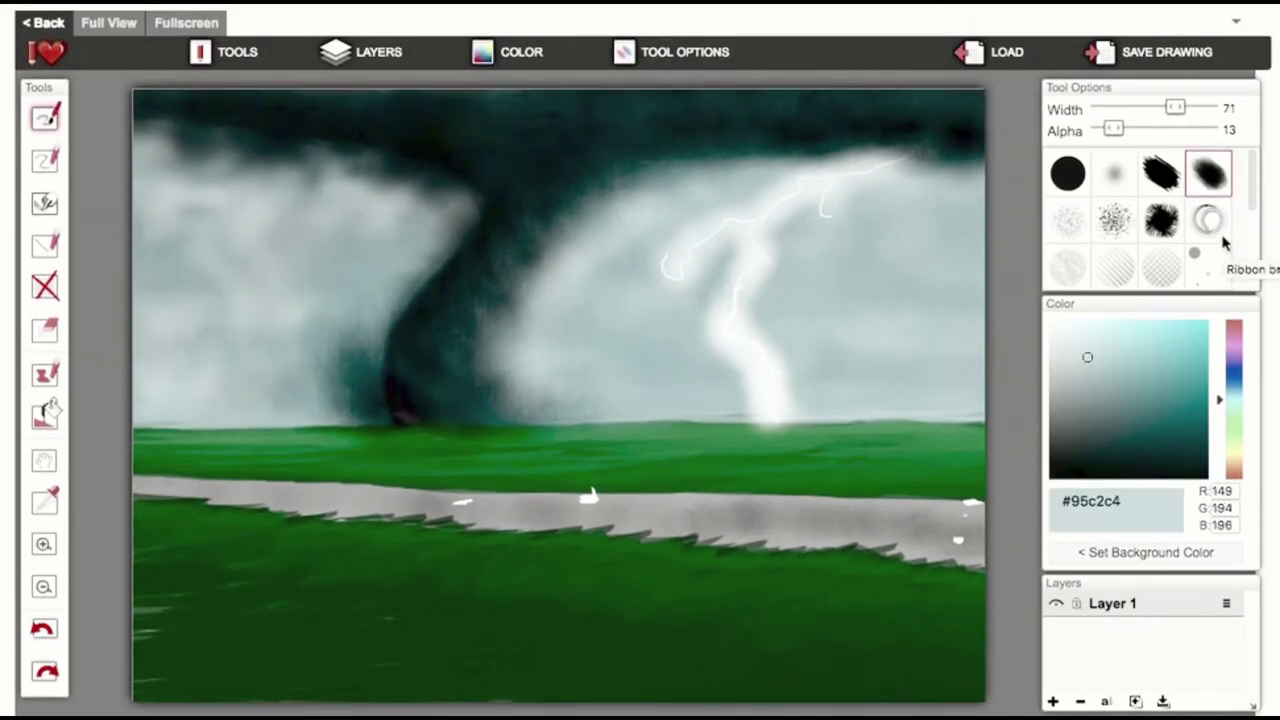
# Widen the tornado's dark right side with bristle strokes, finishing in black with the soft round brush at width 52, alpha 8.
pyautogui.moveTo(414, 376)
pyautogui.mouseDown()
pyautogui.moveTo(445, 375)
pyautogui.moveTo(485, 247)
pyautogui.moveTo(606, 205)
pyautogui.mouseUp()
pyautogui.click(1051, 477)
pyautogui.click(1075, 385)
pyautogui.click(1142, 107)
pyautogui.moveTo(557, 378); pyautogui.dragTo(633, 223)
pyautogui.click(1114, 174)
pyautogui.moveTo(1114, 128); pyautogui.dragTo(1155, 107)
pyautogui.moveTo(484, 375)
pyautogui.mouseDown()
pyautogui.moveTo(541, 386)
pyautogui.moveTo(577, 298)
pyautogui.moveTo(553, 181)
pyautogui.moveTo(620, 351)
pyautogui.mouseUp()
pyautogui.moveTo(1103, 452); pyautogui.dragTo(977, 537)
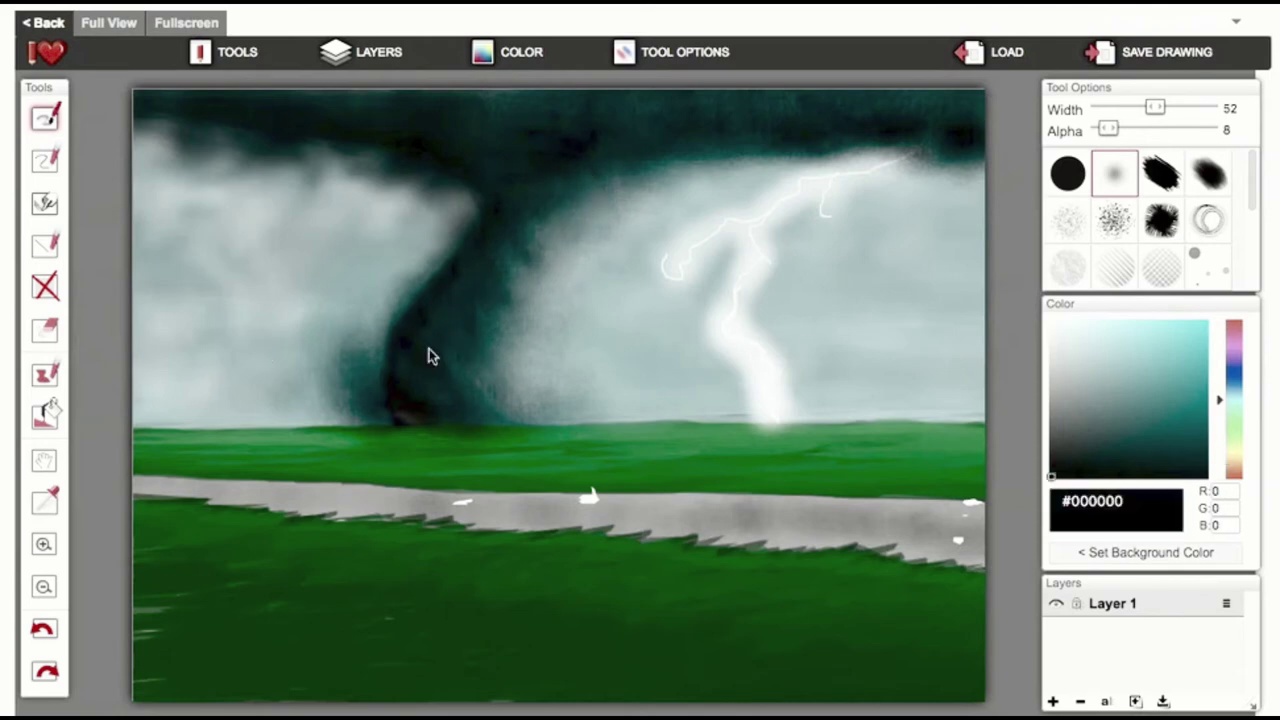
# Undo the last stroke and paint #a5c9cb mist over the tornado's right side with the soft round brush at width 52, alpha 8.
pyautogui.click(1079, 353)
pyautogui.hotkey('ctrl', 'z')
pyautogui.moveTo(415, 370)
pyautogui.mouseDown()
pyautogui.moveTo(482, 402)
pyautogui.moveTo(450, 376)
pyautogui.mouseUp()
pyautogui.moveTo(588, 194); pyautogui.dragTo(508, 294)
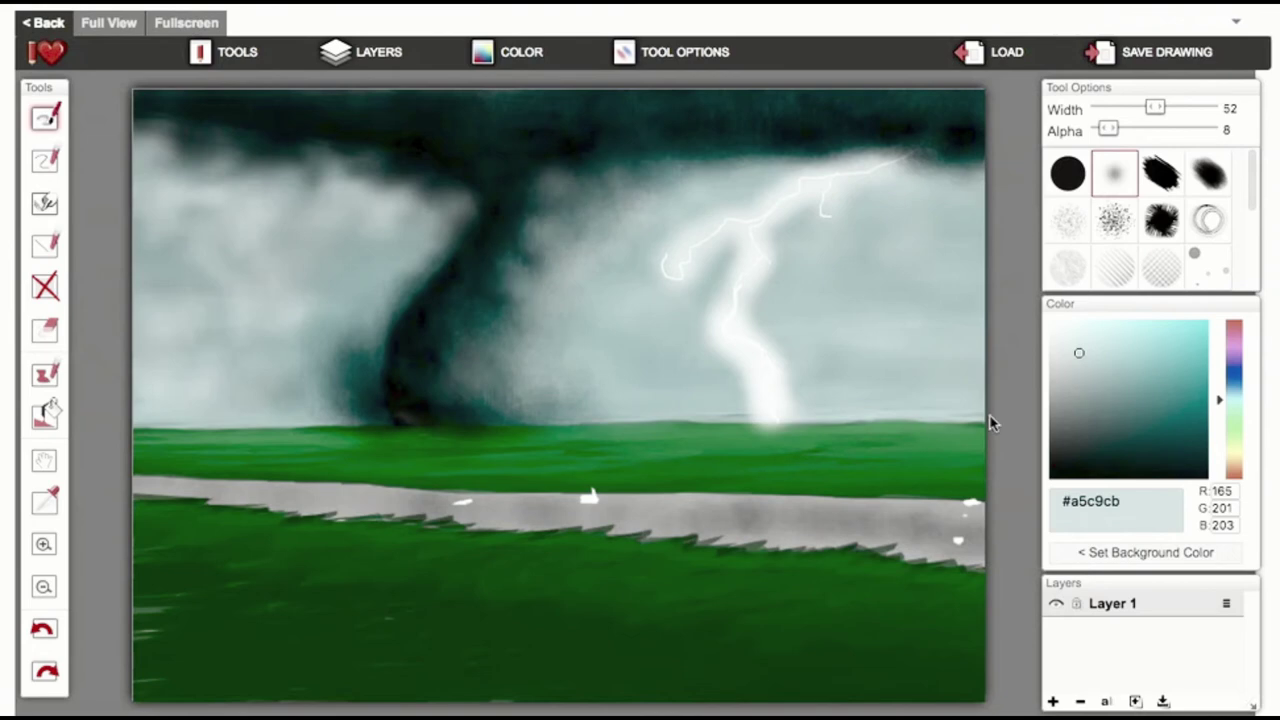
# Repaint the tornado's right side in near-black #121617 with the soft round brush at width 35, alpha 23, undoing the last stroke.
pyautogui.click(1083, 429)
pyautogui.keyDown('alt'); pyautogui.click(437, 366); pyautogui.keyUp('alt')
pyautogui.moveTo(490, 390); pyautogui.dragTo(565, 172)
pyautogui.moveTo(1155, 107)
pyautogui.mouseDown()
pyautogui.moveTo(1137, 107)
pyautogui.moveTo(1125, 130)
pyautogui.mouseUp()
pyautogui.click(1116, 219)
pyautogui.click(1123, 179)
pyautogui.moveTo(489, 386); pyautogui.dragTo(550, 268)
pyautogui.click(43, 626)
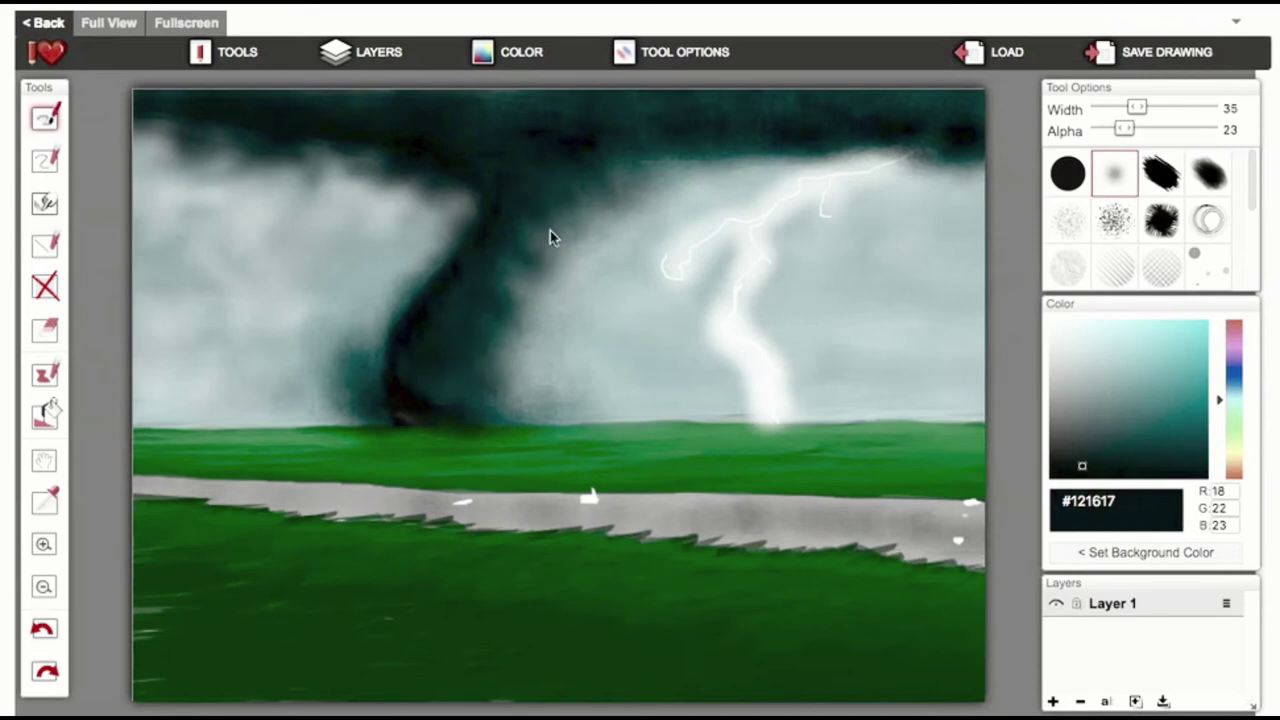
# Shade the tornado's body from base to funnel top with #3b4445 and a sampled #222929, using the soft round brush.
pyautogui.click(1073, 437)
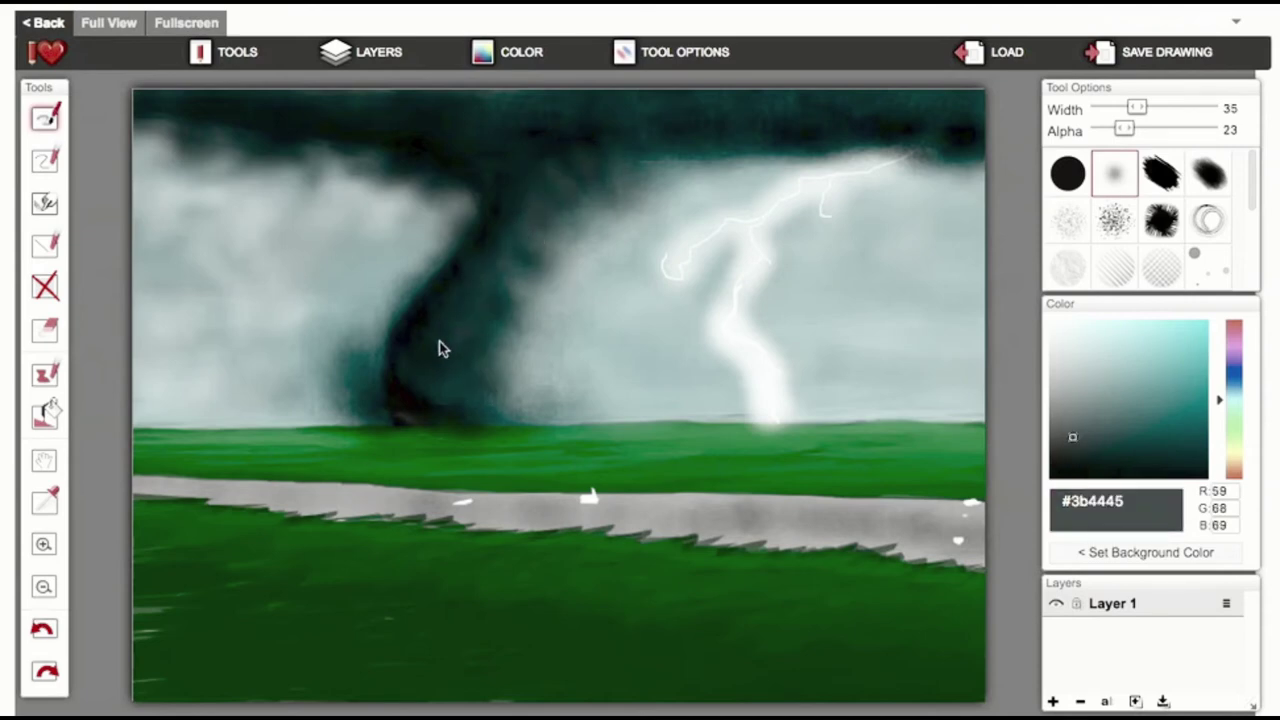
pyautogui.keyDown('alt'); pyautogui.click(455, 409); pyautogui.keyUp('alt')
pyautogui.moveTo(492, 282); pyautogui.dragTo(538, 204)
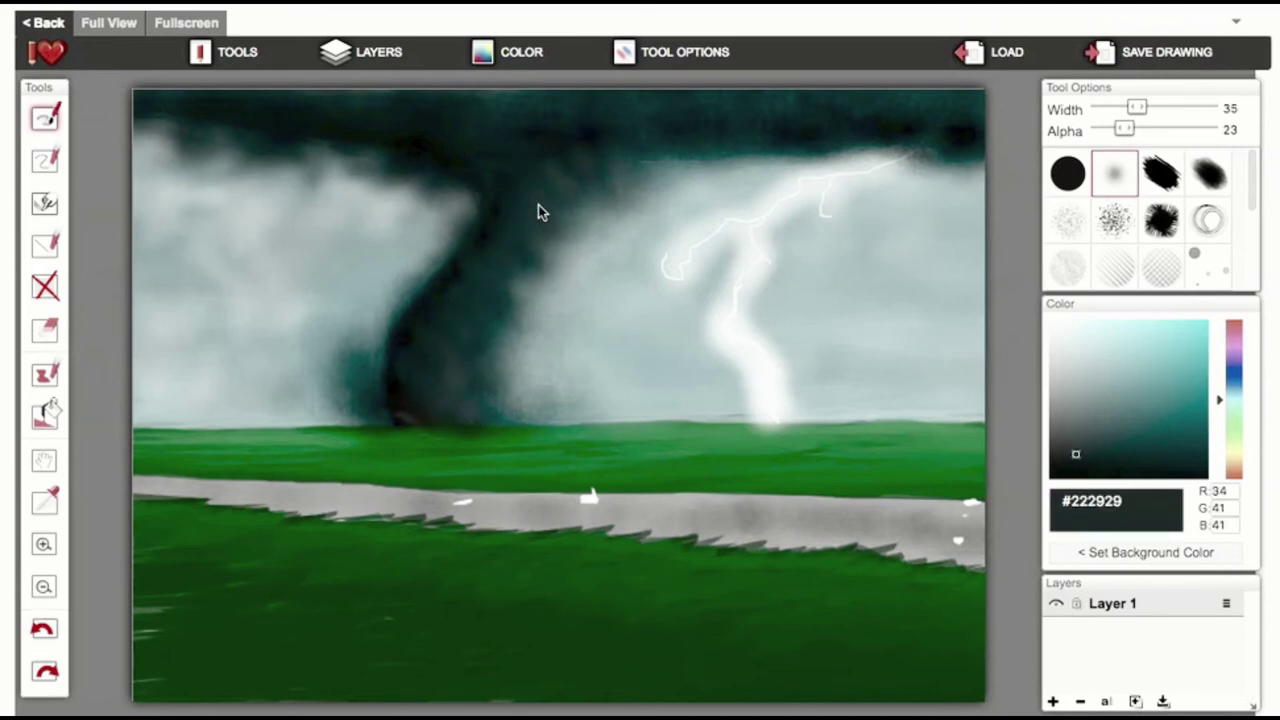
# Smudge the tornado's right edge into the mist at width 38, alpha 81, and undo a further blending attempt at width 58, alpha 1.
pyautogui.click(44, 203)
pyautogui.click(1161, 175)
pyautogui.moveTo(1207, 128); pyautogui.dragTo(1111, 128)
pyautogui.moveTo(1131, 107)
pyautogui.mouseDown()
pyautogui.moveTo(1134, 128)
pyautogui.moveTo(1186, 128)
pyautogui.mouseUp()
pyautogui.moveTo(492, 322); pyautogui.dragTo(501, 339)
pyautogui.moveTo(507, 392); pyautogui.dragTo(531, 353)
pyautogui.moveTo(506, 270)
pyautogui.mouseDown()
pyautogui.moveTo(554, 284)
pyautogui.moveTo(480, 325)
pyautogui.mouseUp()
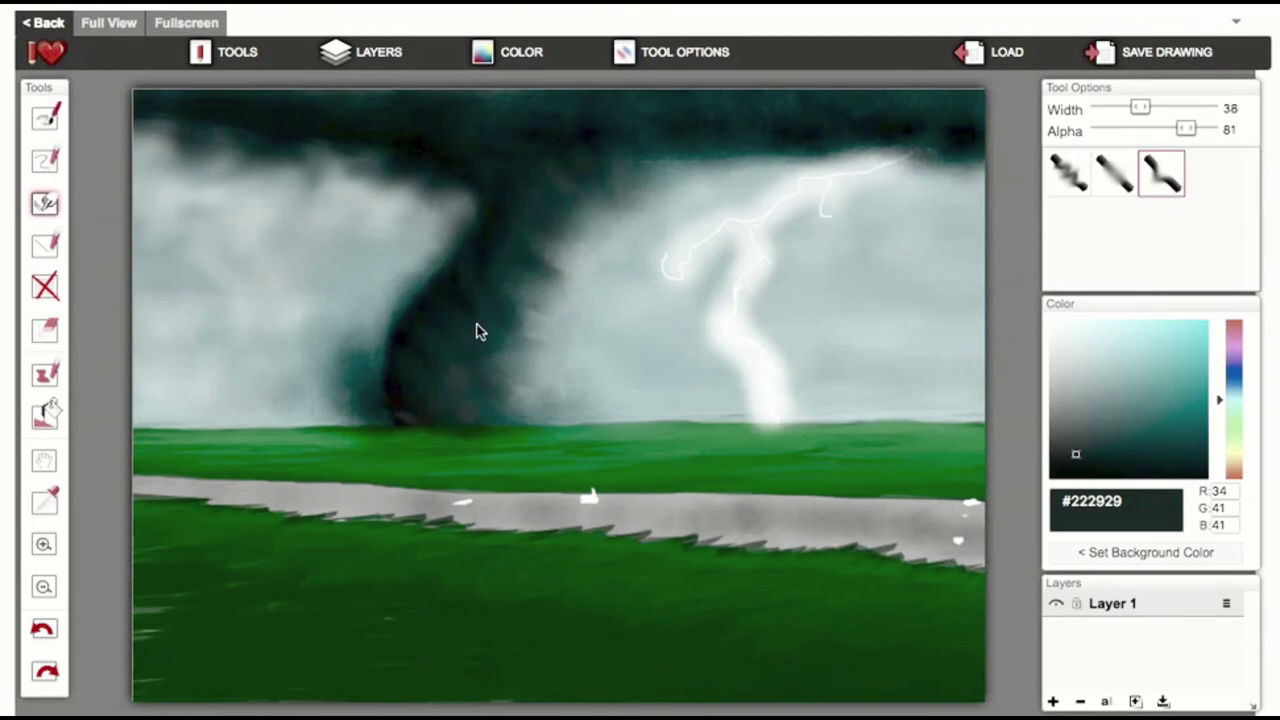
pyautogui.click(1115, 172)
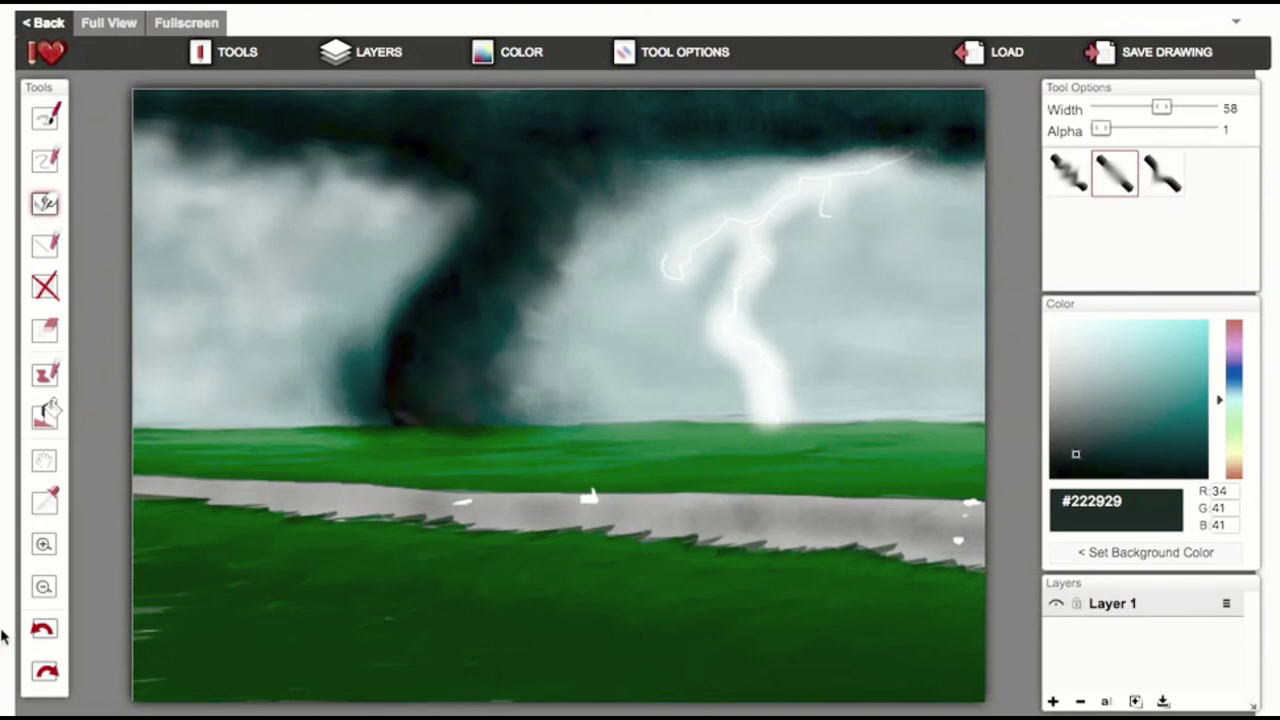
pyautogui.click(45, 628)
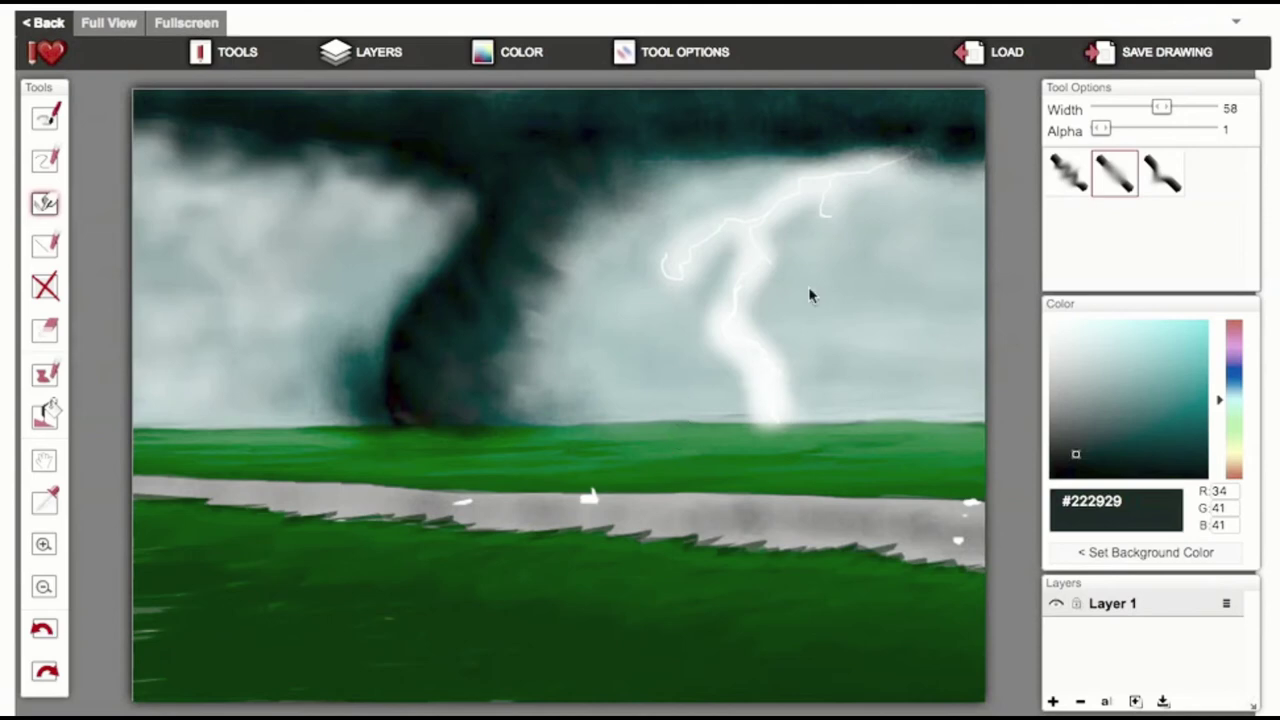
# Add jagged dark freehand shapes along the tornado's right edge in #222929 and #111313 at alpha 26 and 39, and blend them.
pyautogui.click(45, 372)
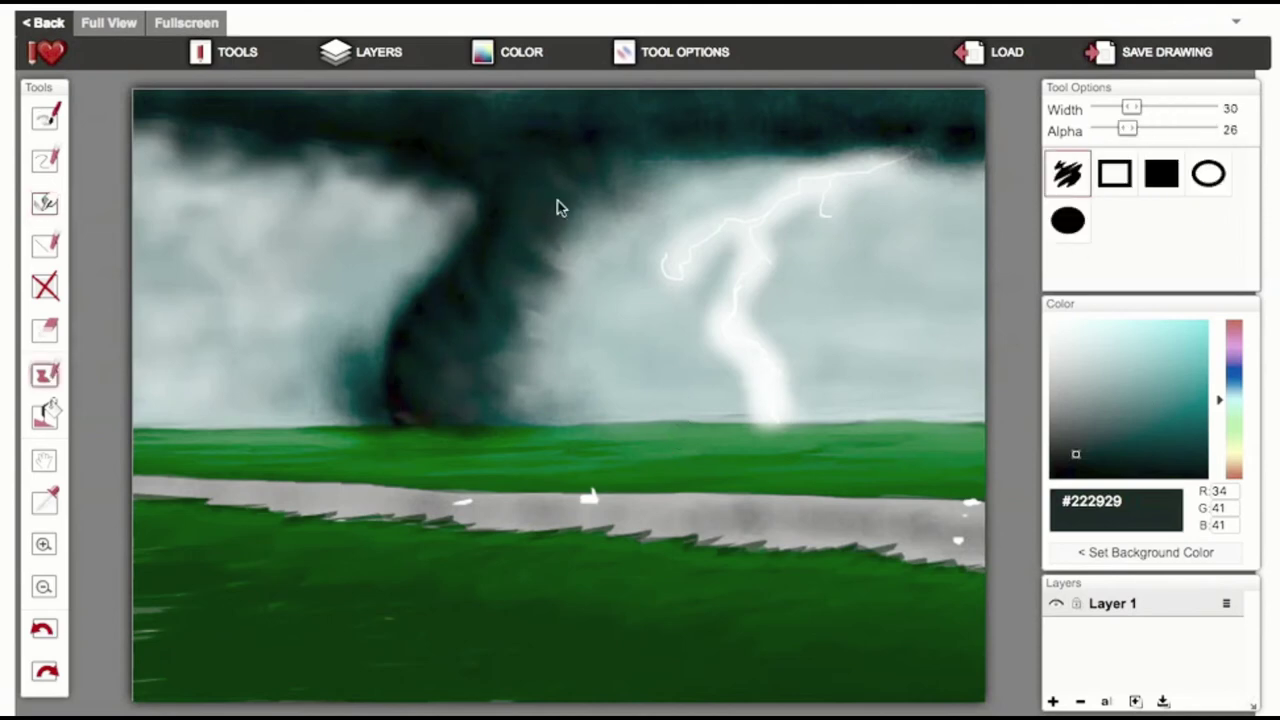
pyautogui.click(1063, 467)
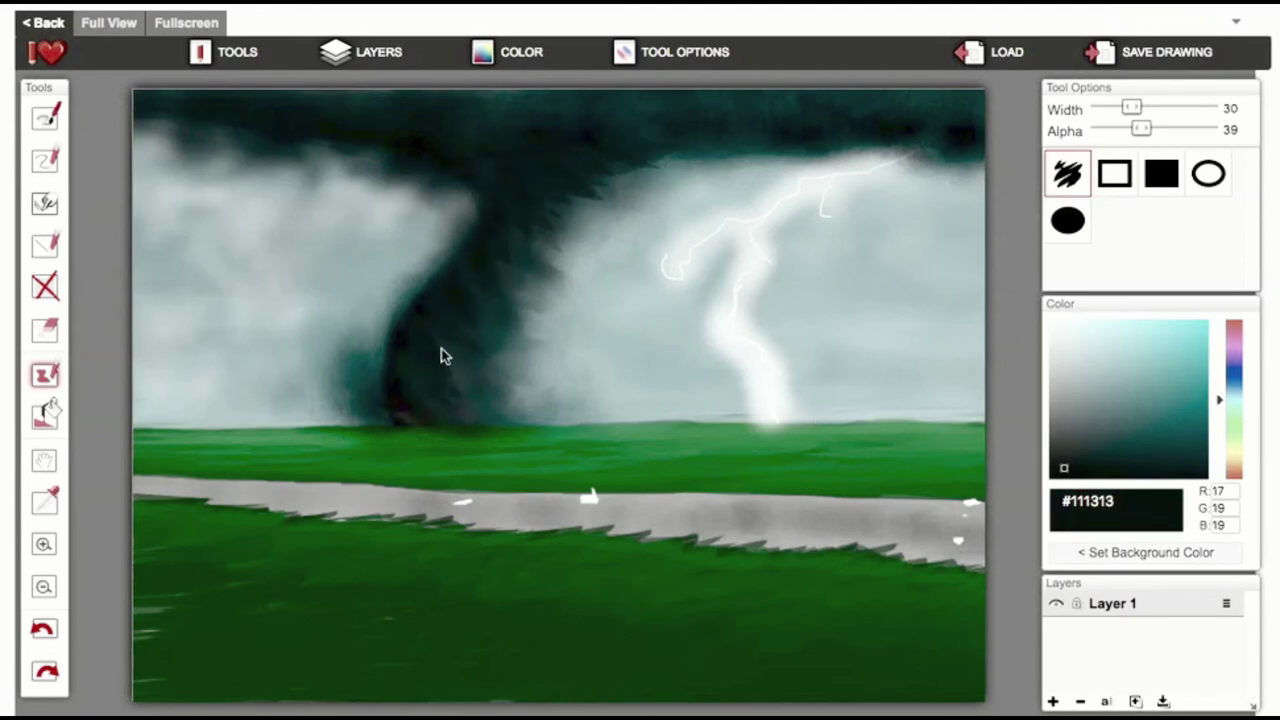
pyautogui.click(62, 208)
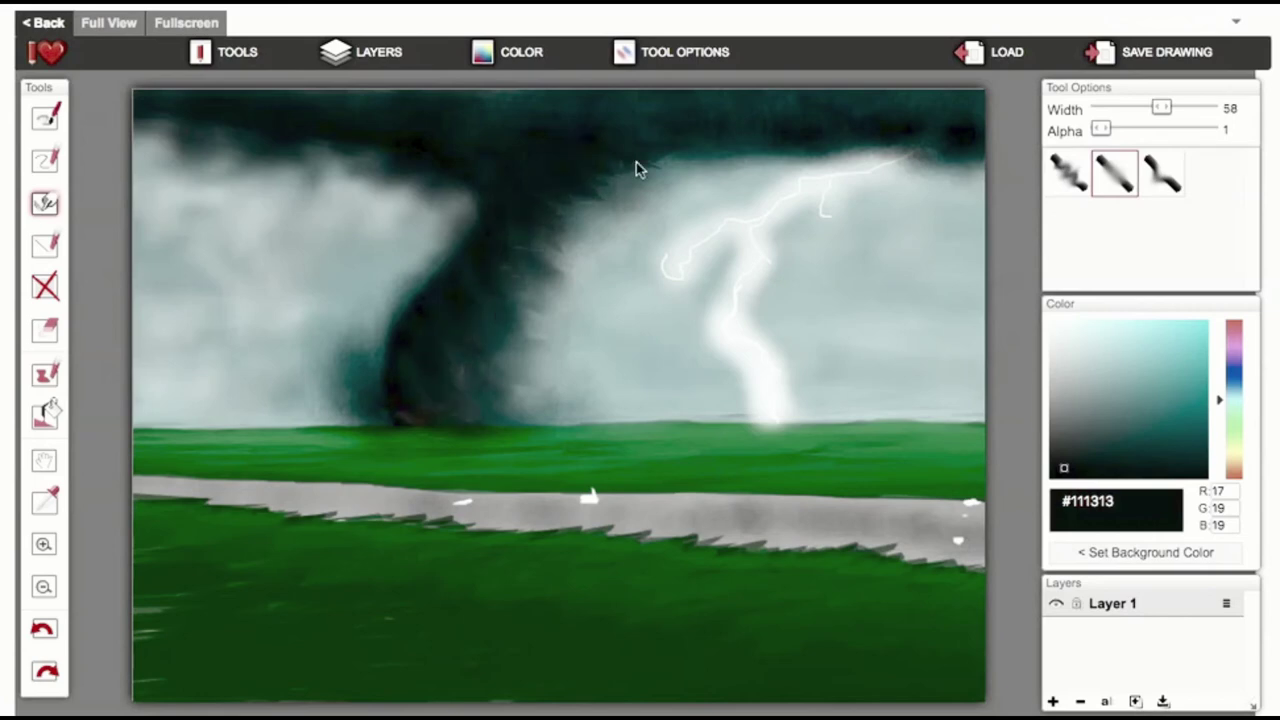
# Draw grey #c9c9c9 freehand shapes over the road's white patches at width 30 and alpha 39.
pyautogui.click(1051, 354)
pyautogui.click(45, 375)
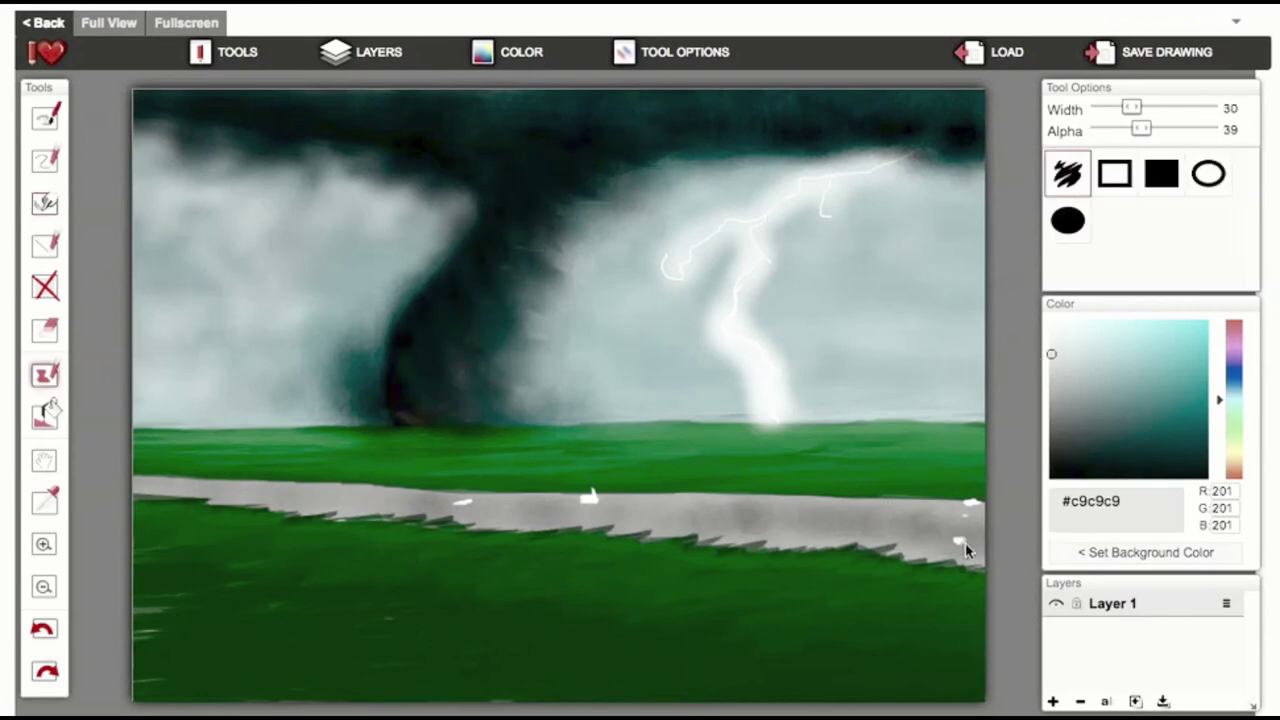
pyautogui.moveTo(457, 504); pyautogui.dragTo(428, 511)
# Darken the field behind the road with #04210a, using the soft-edged bristle brush at width 50 and alpha 13.
pyautogui.click(1052, 477)
pyautogui.click(45, 118)
pyautogui.click(1208, 173)
pyautogui.click(1235, 422)
pyautogui.click(1187, 460)
pyautogui.moveTo(902, 449); pyautogui.dragTo(870, 441)
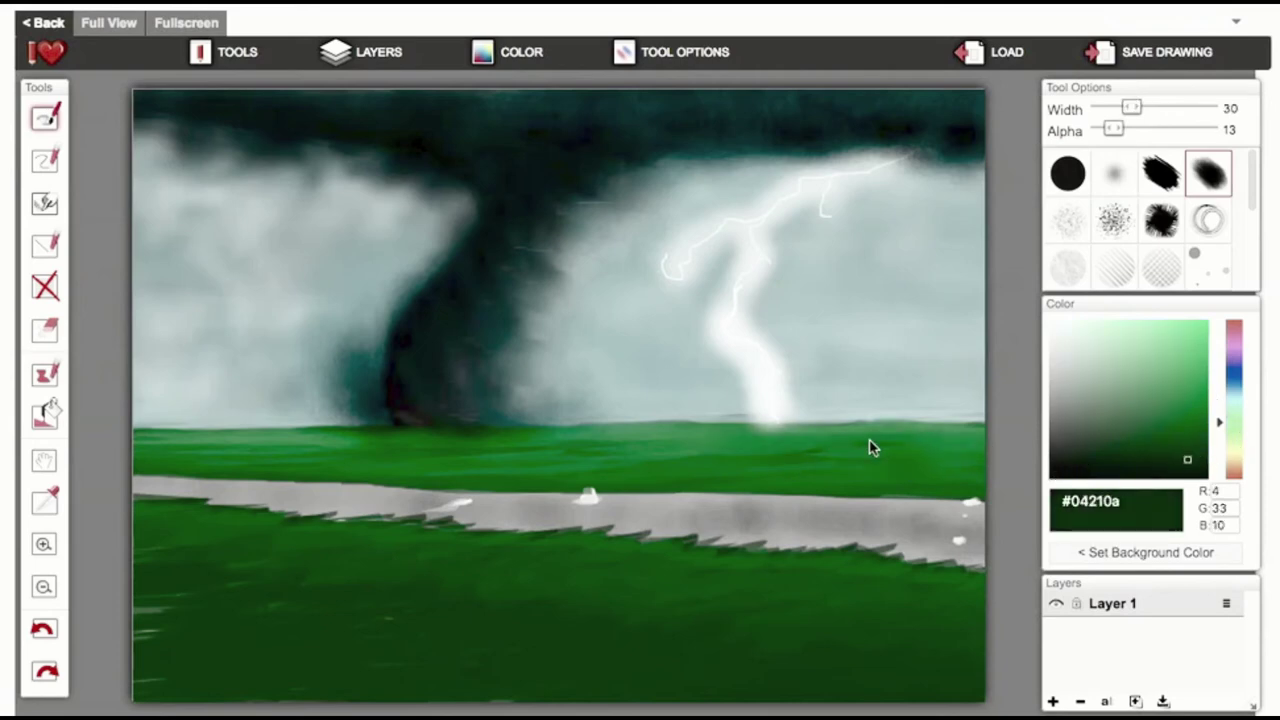
pyautogui.moveTo(1131, 107); pyautogui.dragTo(1153, 107)
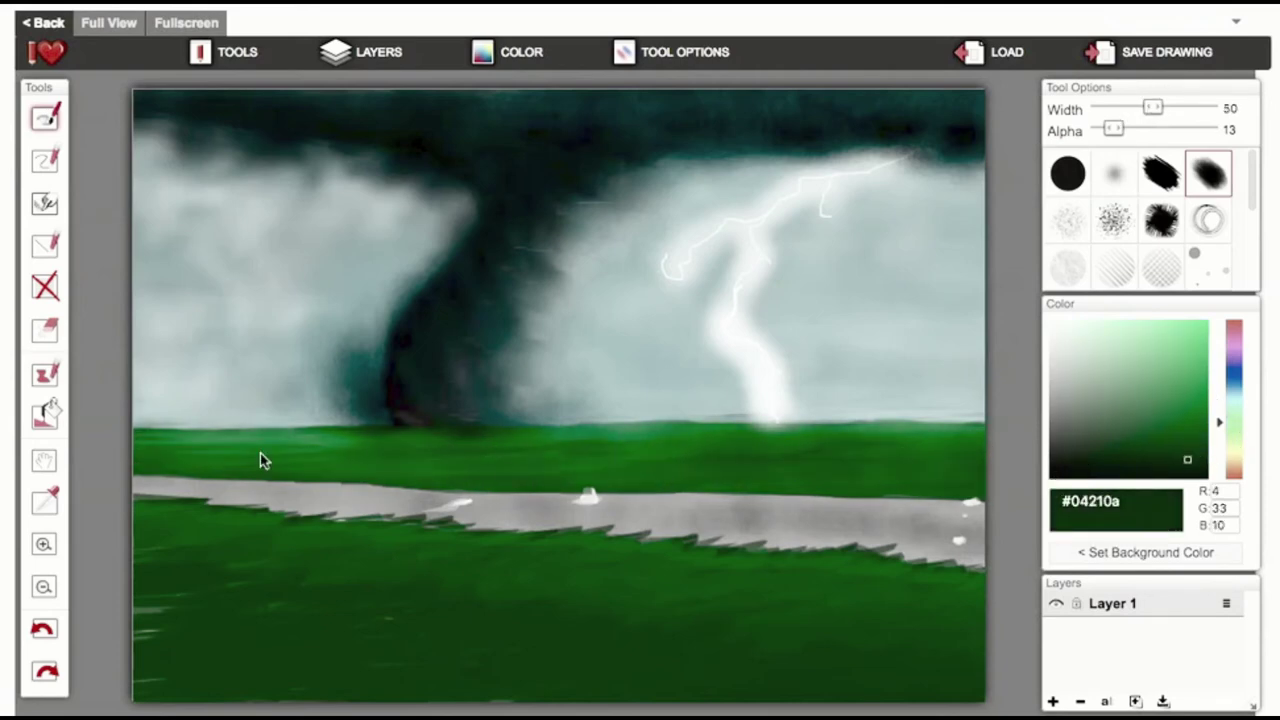
# Cover the light streaks in the foreground field with #012d0a freehand shapes at width 30 and alpha 24.
pyautogui.click(47, 508)
pyautogui.click(840, 610)
pyautogui.click(45, 375)
pyautogui.moveTo(1141, 128); pyautogui.dragTo(1125, 128)
pyautogui.click(1205, 452)
pyautogui.moveTo(151, 597)
pyautogui.mouseDown()
pyautogui.moveTo(636, 668)
pyautogui.moveTo(217, 628)
pyautogui.moveTo(353, 563)
pyautogui.mouseUp()
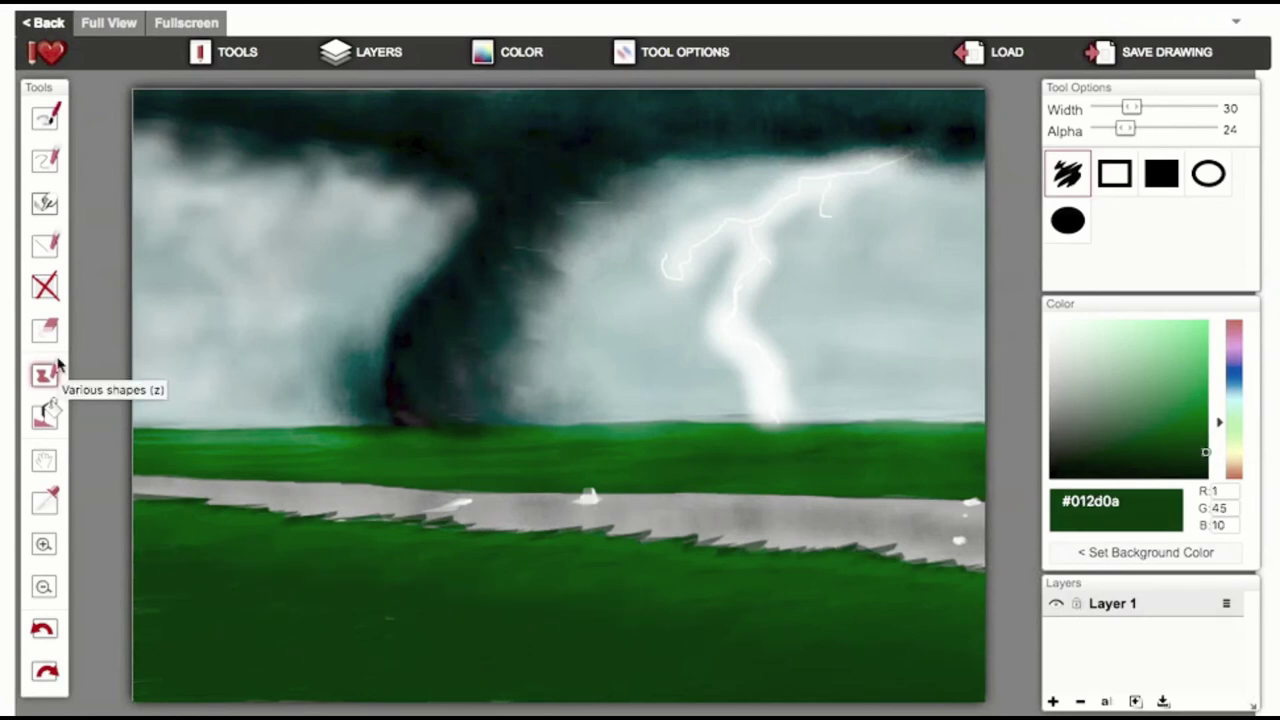
# Cover the tornado's body with #0f2626 and #173232 freehand shapes at alpha 24, and blend its right edge at width 58, alpha 1.
pyautogui.click(47, 497)
pyautogui.click(515, 285)
pyautogui.click(1144, 456)
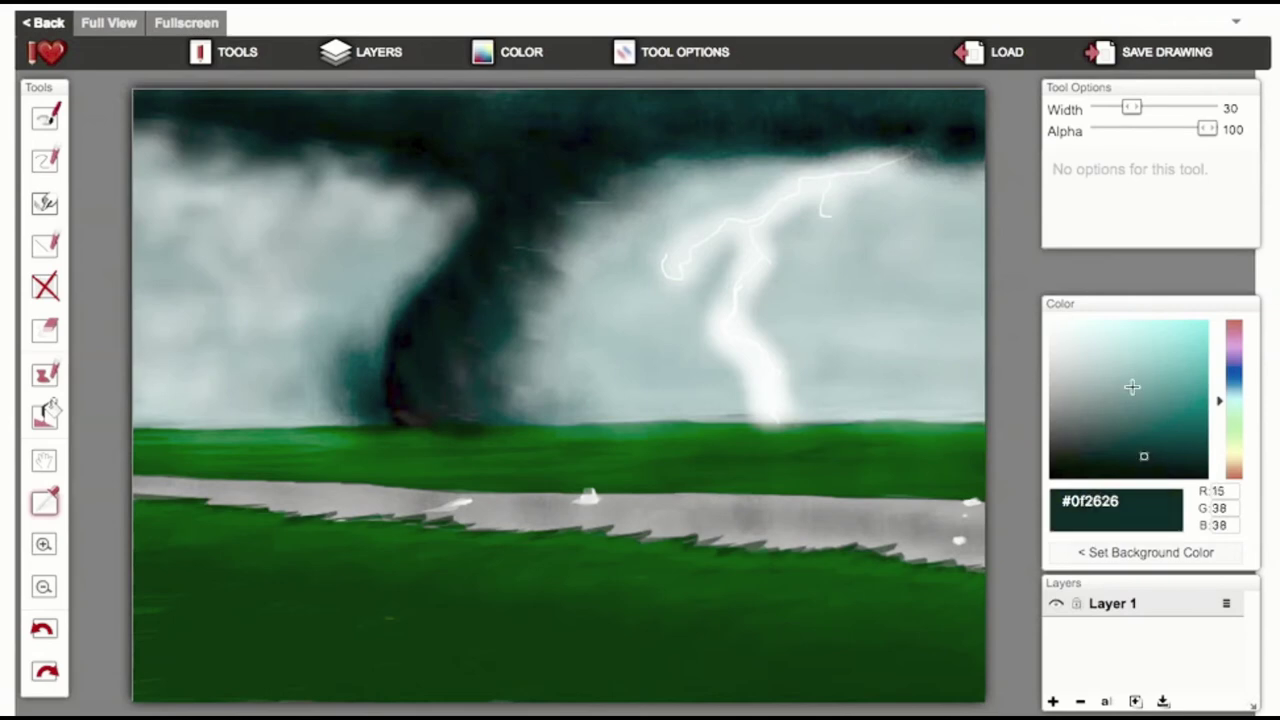
pyautogui.click(45, 375)
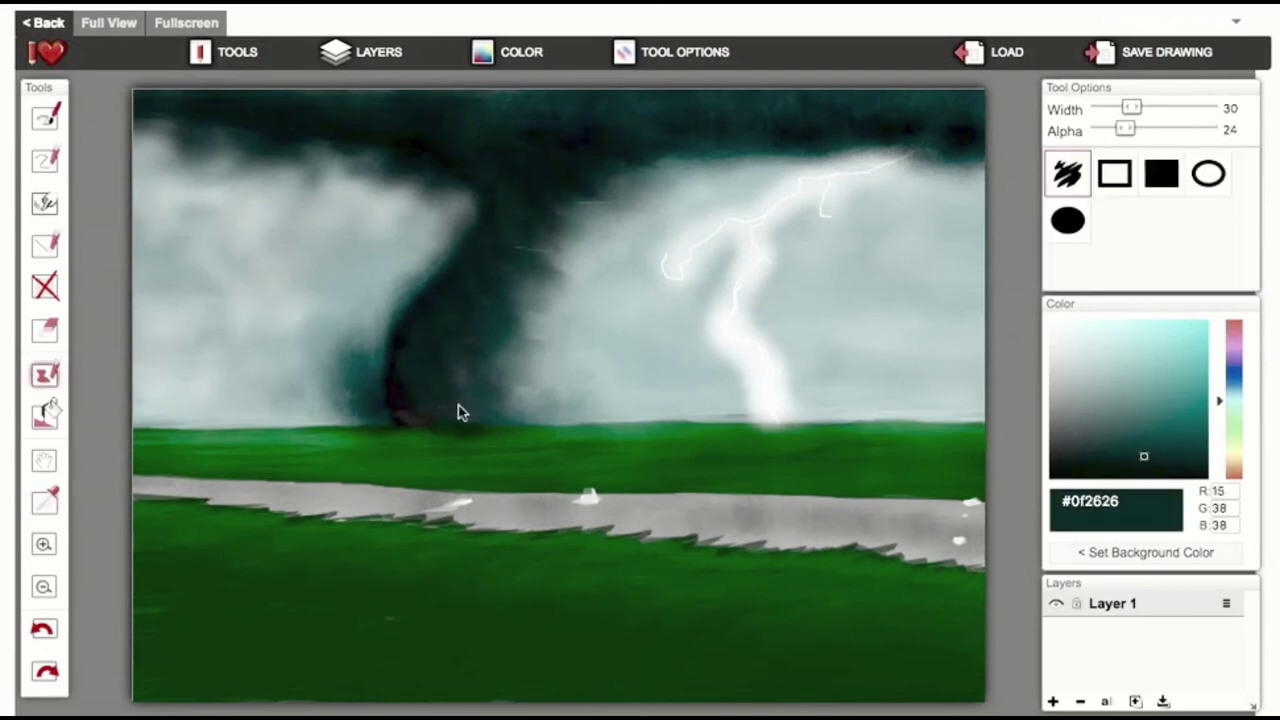
pyautogui.click(1136, 449)
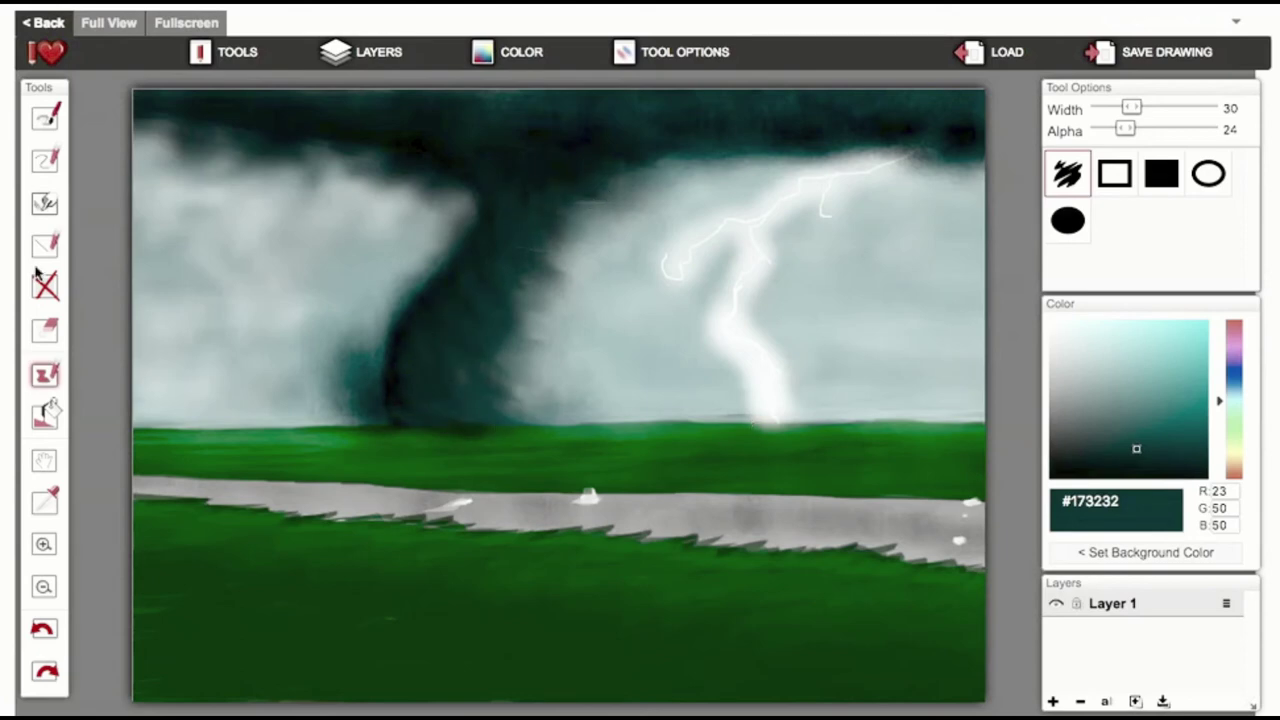
pyautogui.click(44, 203)
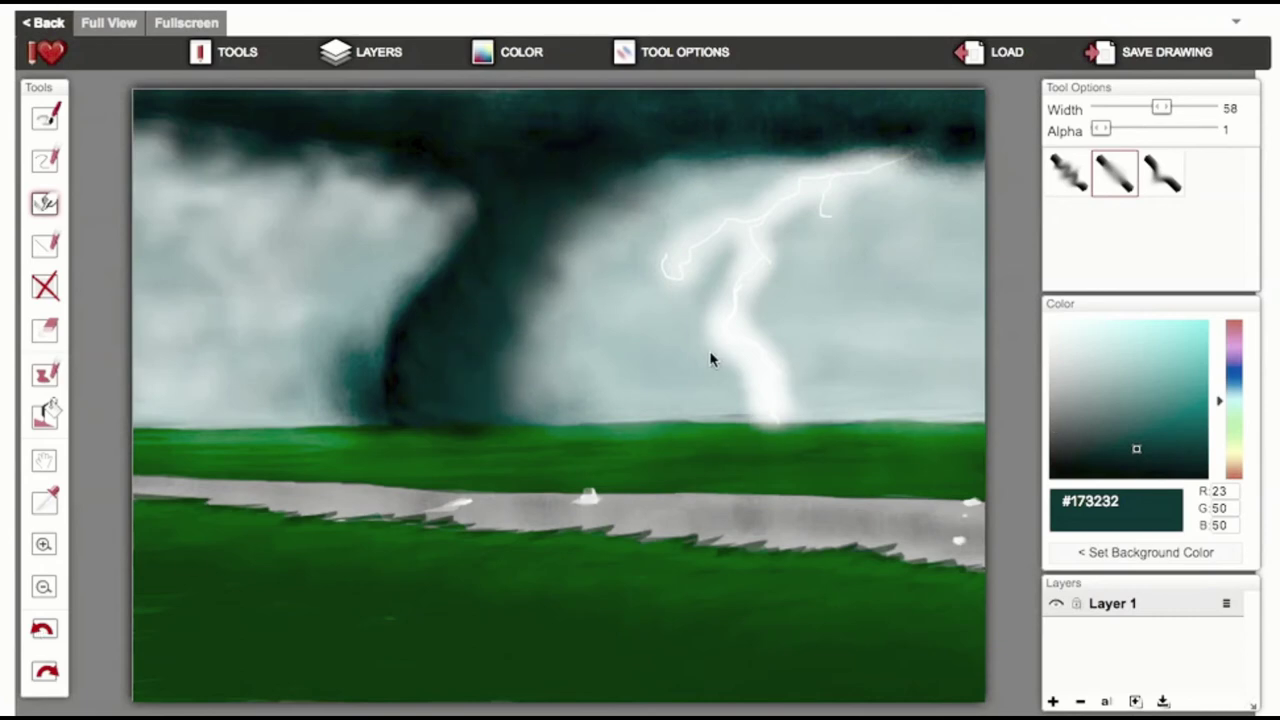
# Feather the tornado's right edge with freehand shapes at alpha 12 in sampled tones including #39595b and #243e3f.
pyautogui.click(45, 501)
pyautogui.click(512, 362)
pyautogui.click(44, 377)
pyautogui.moveTo(507, 386); pyautogui.dragTo(521, 378)
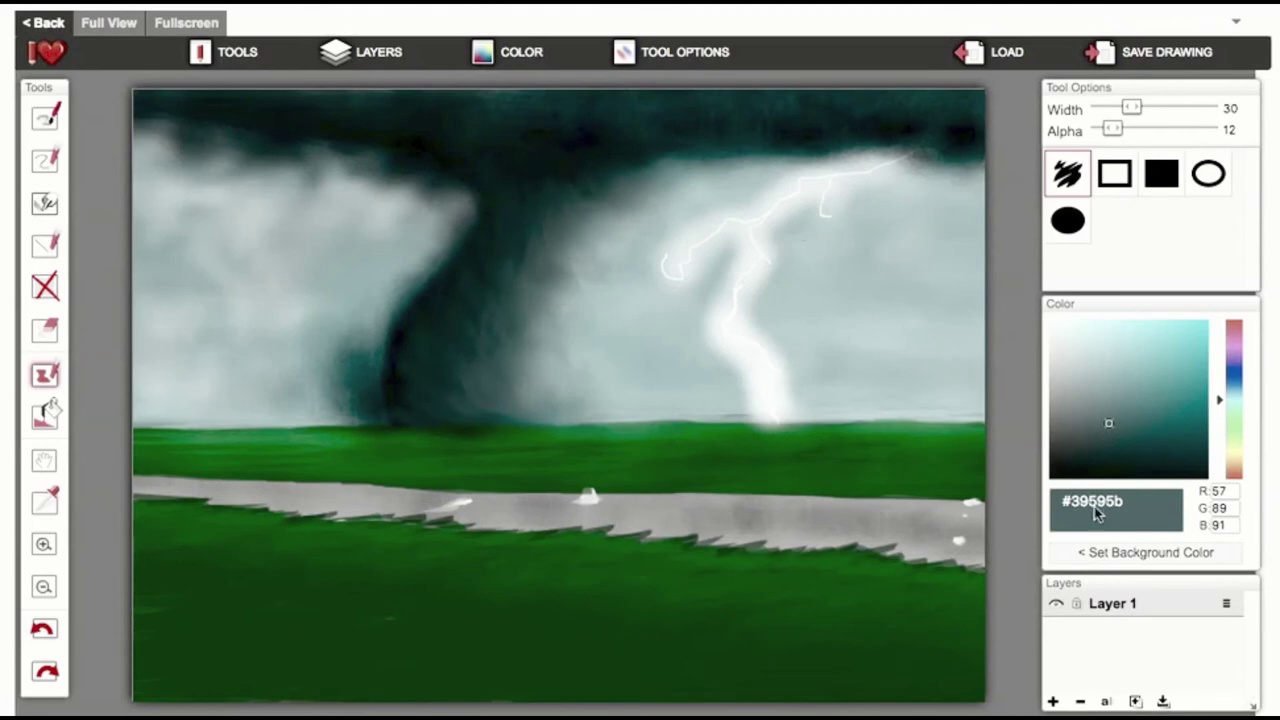
pyautogui.keyDown('alt'); pyautogui.click(474, 372); pyautogui.keyUp('alt')
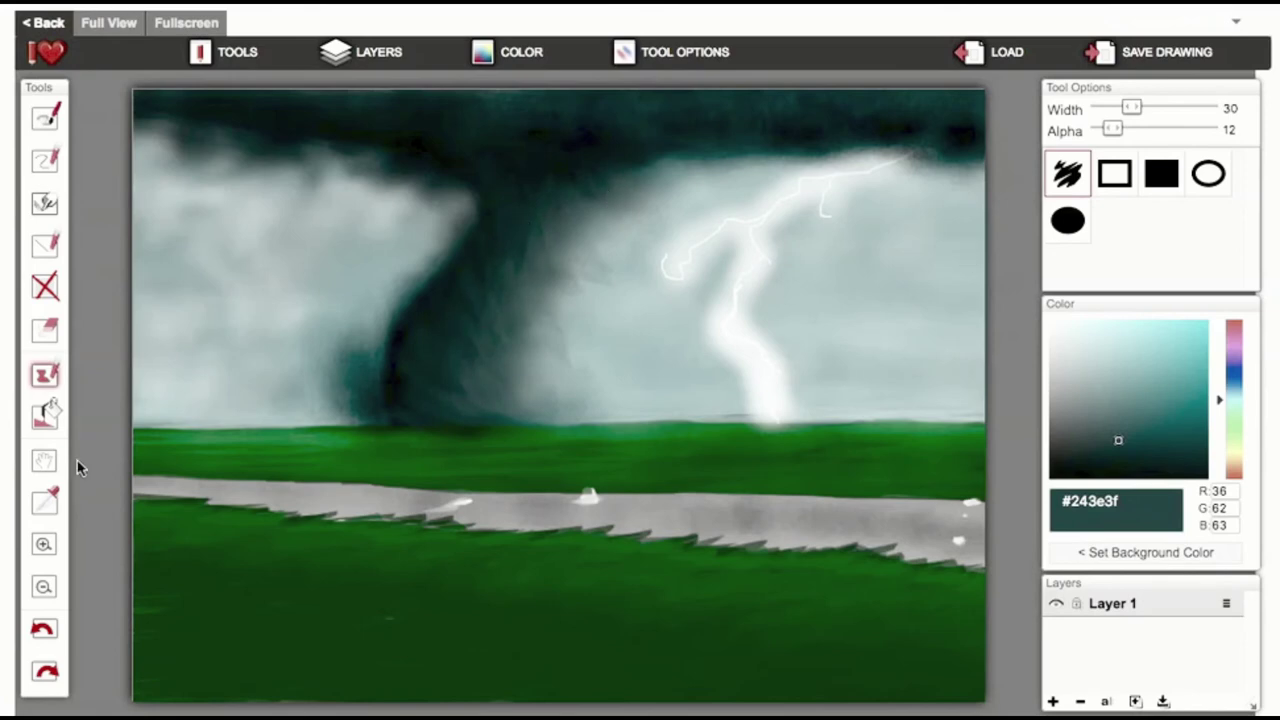
pyautogui.keyDown('alt'); pyautogui.click(557, 397); pyautogui.keyUp('alt')
pyautogui.moveTo(535, 290); pyautogui.dragTo(597, 285)
# Rework the tornado's right edge with brush strokes, undoing several, and finish with #5f8a8d using the soft round brush at width 35, alpha 23.
pyautogui.click(45, 118)
pyautogui.moveTo(490, 395); pyautogui.dragTo(505, 356)
pyautogui.click(43, 628)
pyautogui.moveTo(541, 407); pyautogui.dragTo(610, 228)
pyautogui.moveTo(526, 264); pyautogui.dragTo(508, 312)
pyautogui.moveTo(508, 314); pyautogui.dragTo(478, 404)
pyautogui.click(43, 628)
pyautogui.click(43, 628)
pyautogui.scroll(10, 1123, 229)
pyautogui.click(1115, 174)
pyautogui.moveTo(571, 379); pyautogui.dragTo(596, 366)
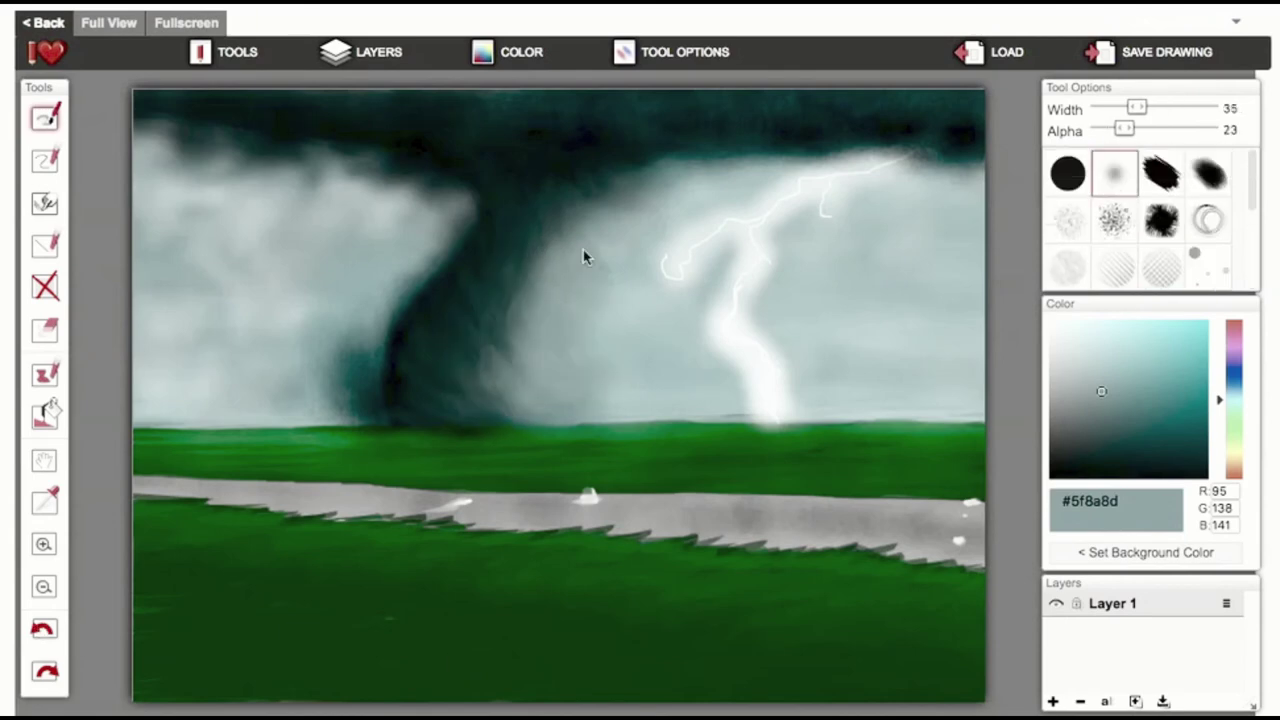
# Layer freehand shapes at width 30, alpha 25 in #5f8a8d, #7cabae and #446b6d around the tornado's lower right side, undoing unwanted ones.
pyautogui.click(45, 370)
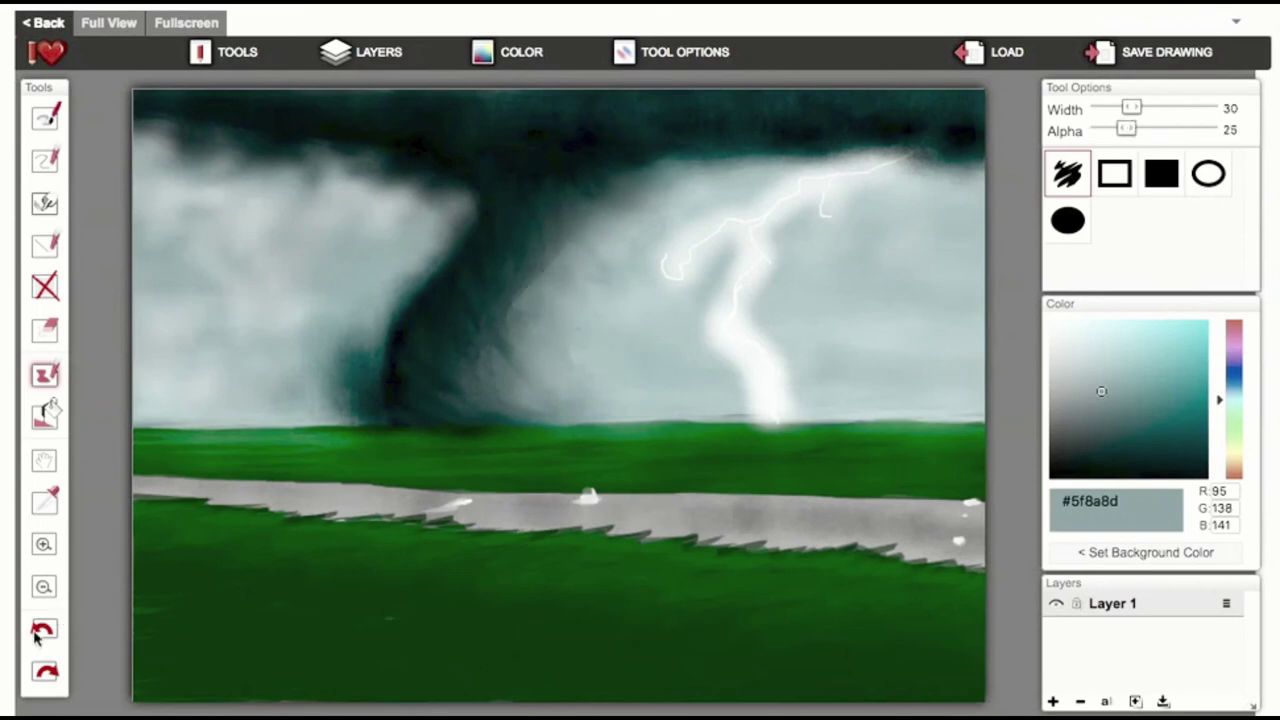
pyautogui.keyDown('alt'); pyautogui.click(693, 282); pyautogui.keyUp('alt')
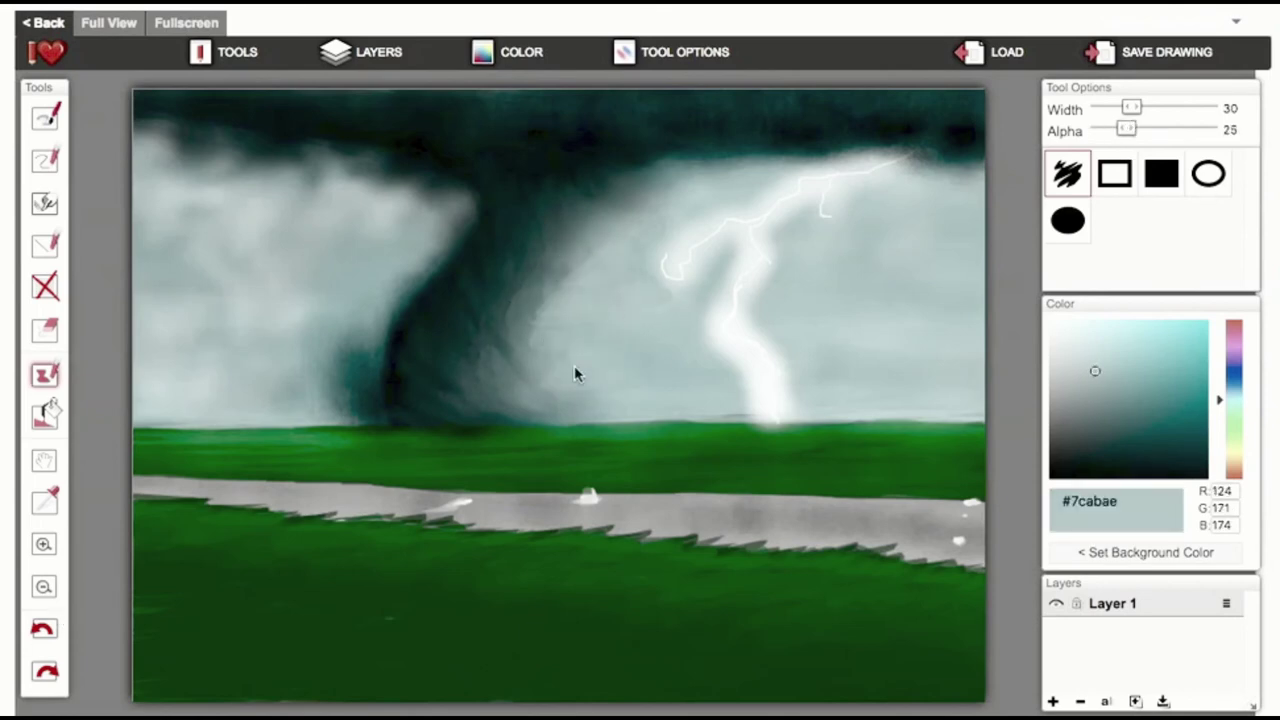
pyautogui.keyDown('alt'); pyautogui.click(474, 390); pyautogui.keyUp('alt')
pyautogui.moveTo(503, 351); pyautogui.dragTo(466, 335)
pyautogui.moveTo(549, 238); pyautogui.dragTo(535, 205)
pyautogui.click(45, 629)
pyautogui.moveTo(578, 289)
pyautogui.mouseDown()
pyautogui.moveTo(614, 264)
pyautogui.moveTo(566, 288)
pyautogui.mouseUp()
pyautogui.click(57, 626)
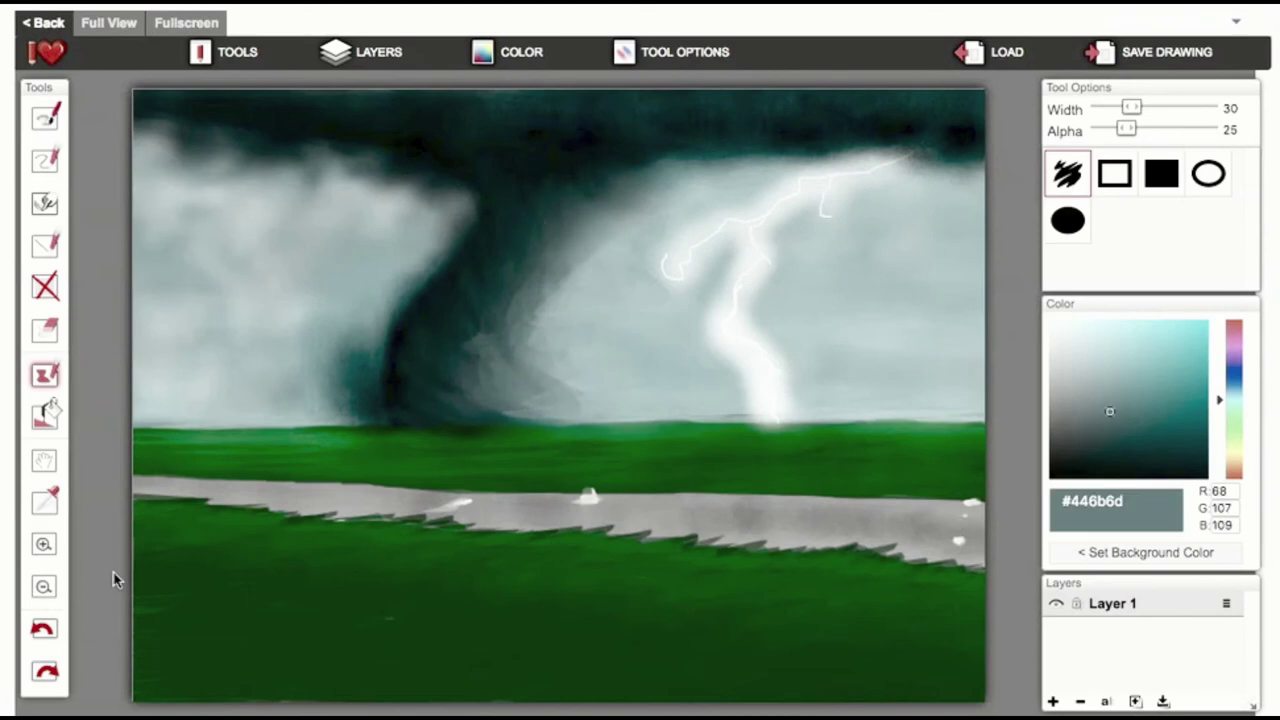
# Brush light teal tones, starting from a sampled #6ea6aa, along the tornado's right edge up to the storm cloud.
pyautogui.keyDown('alt'); pyautogui.click(868, 392); pyautogui.keyUp('alt')
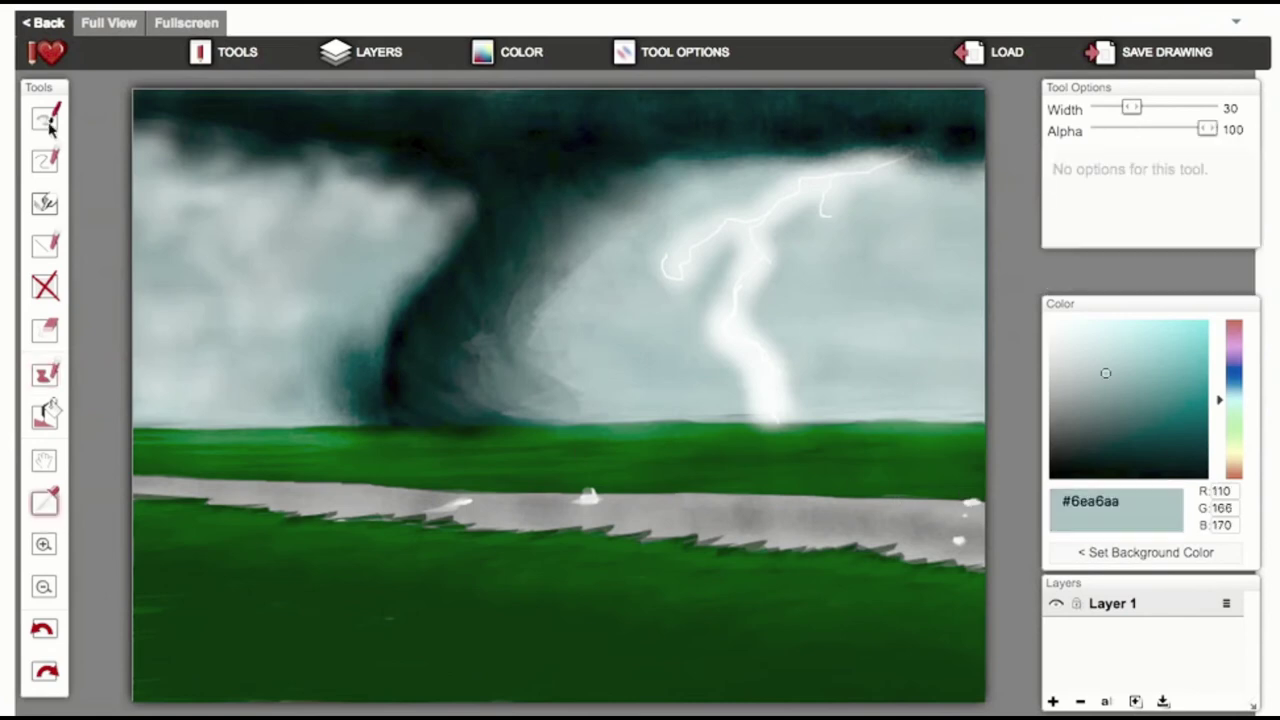
pyautogui.click(58, 128)
pyautogui.moveTo(566, 272)
pyautogui.mouseDown()
pyautogui.moveTo(502, 384)
pyautogui.moveTo(634, 205)
pyautogui.moveTo(706, 160)
pyautogui.mouseUp()
pyautogui.click(1085, 345)
pyautogui.click(1095, 329)
pyautogui.moveTo(516, 338)
pyautogui.mouseDown()
pyautogui.moveTo(587, 279)
pyautogui.moveTo(568, 398)
pyautogui.moveTo(514, 230)
pyautogui.moveTo(562, 182)
pyautogui.mouseUp()
# Mist the sky along the tornado's right side with #a7dade, using the soft round brush at width 66, alpha 1, after undoing earlier tries.
pyautogui.click(1146, 322)
pyautogui.click(1083, 322)
pyautogui.click(1116, 175)
pyautogui.click(1203, 109)
pyautogui.click(42, 629)
pyautogui.moveTo(585, 385)
pyautogui.mouseDown()
pyautogui.moveTo(638, 376)
pyautogui.moveTo(613, 235)
pyautogui.mouseUp()
pyautogui.click(1171, 110)
pyautogui.click(50, 629)
pyautogui.click(1087, 340)
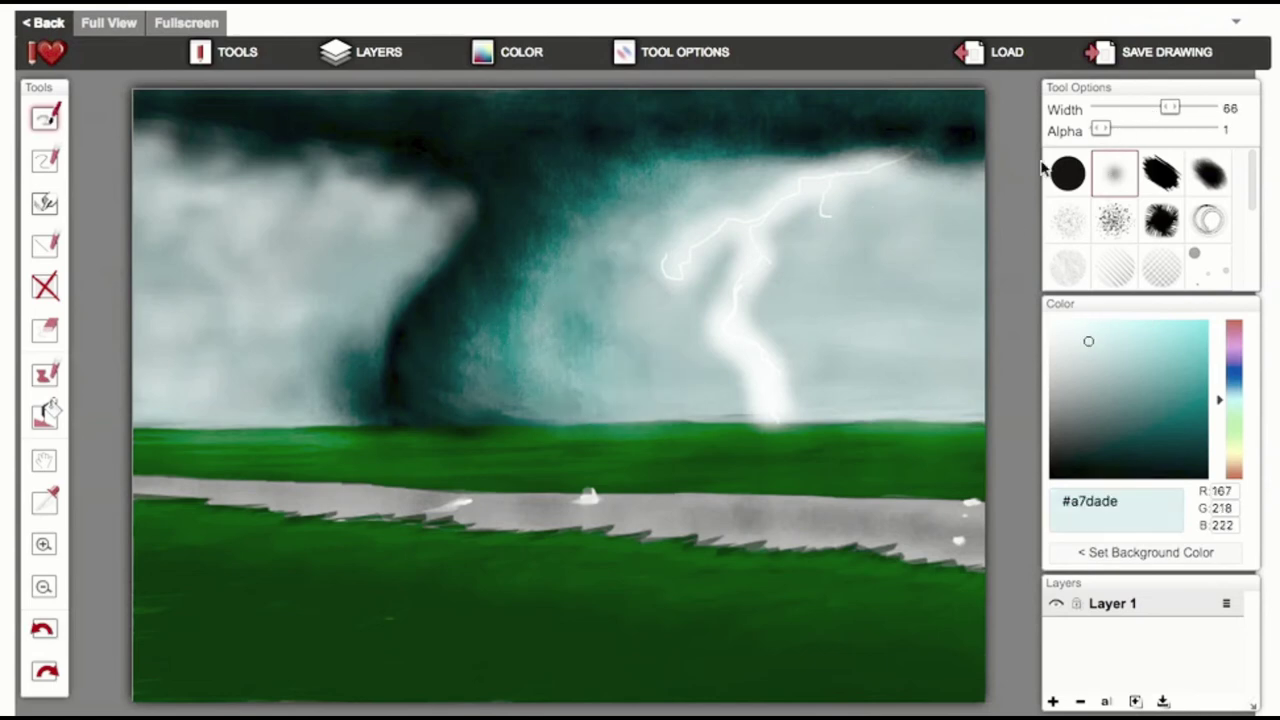
pyautogui.moveTo(590, 368)
pyautogui.mouseDown()
pyautogui.moveTo(631, 260)
pyautogui.moveTo(641, 173)
pyautogui.mouseUp()
# Repaint the tornado's right side in dark teal and the adjoining mist in pale tones with the soft-edged bristle brush at alpha 13.
pyautogui.click(1206, 477)
pyautogui.click(1209, 174)
pyautogui.moveTo(461, 380)
pyautogui.mouseDown()
pyautogui.moveTo(454, 343)
pyautogui.moveTo(616, 139)
pyautogui.moveTo(672, 152)
pyautogui.mouseUp()
pyautogui.click(1090, 353)
pyautogui.moveTo(447, 346); pyautogui.dragTo(473, 355)
pyautogui.click(1093, 379)
pyautogui.moveTo(578, 286); pyautogui.dragTo(598, 254)
pyautogui.click(1083, 327)
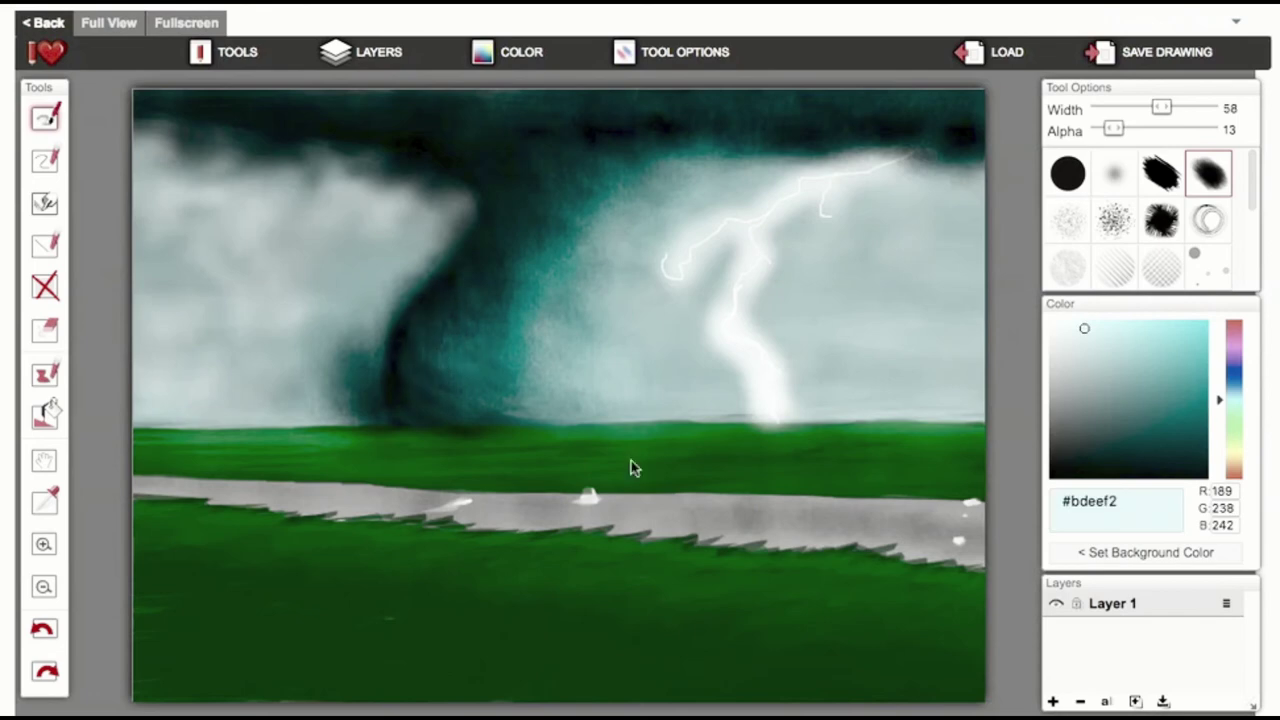
# Brush dark teal tones, including #162b2d and sampled colors, through the tornado's body and along the storm cloud's lower edge.
pyautogui.keyDown('alt'); pyautogui.click(509, 126); pyautogui.keyUp('alt')
pyautogui.moveTo(596, 178)
pyautogui.mouseDown()
pyautogui.moveTo(453, 361)
pyautogui.moveTo(744, 153)
pyautogui.mouseUp()
pyautogui.click(1129, 452)
pyautogui.moveTo(468, 347); pyautogui.dragTo(452, 367)
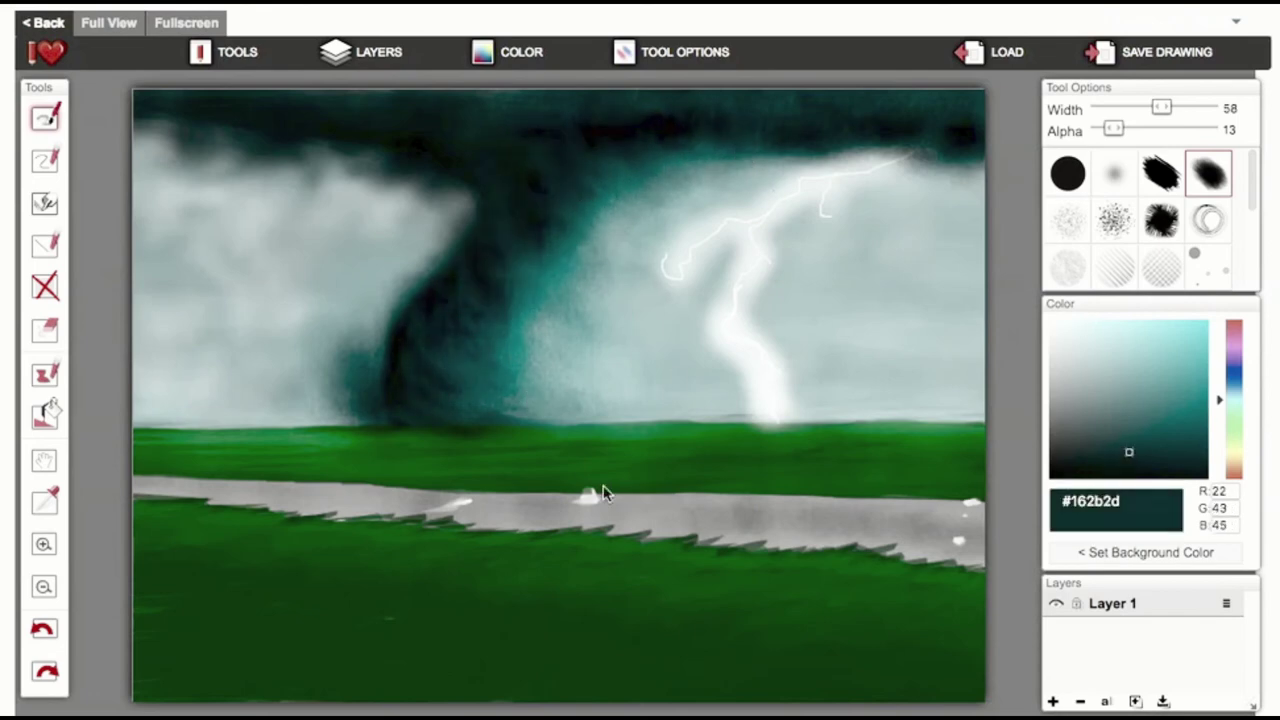
pyautogui.keyDown('alt'); pyautogui.click(528, 299); pyautogui.keyUp('alt')
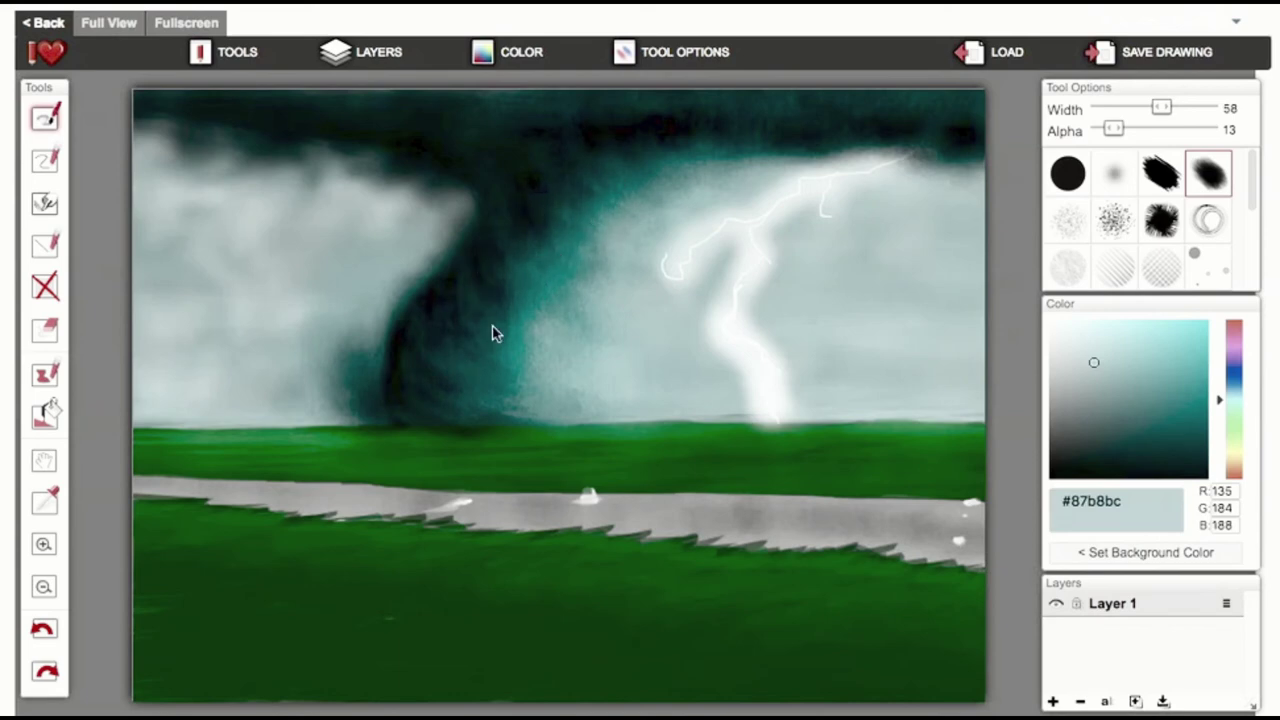
pyautogui.keyDown('alt'); pyautogui.click(503, 179); pyautogui.keyUp('alt')
pyautogui.moveTo(503, 179)
pyautogui.mouseDown()
pyautogui.moveTo(654, 166)
pyautogui.moveTo(583, 177)
pyautogui.moveTo(693, 181)
pyautogui.moveTo(755, 145)
pyautogui.mouseUp()
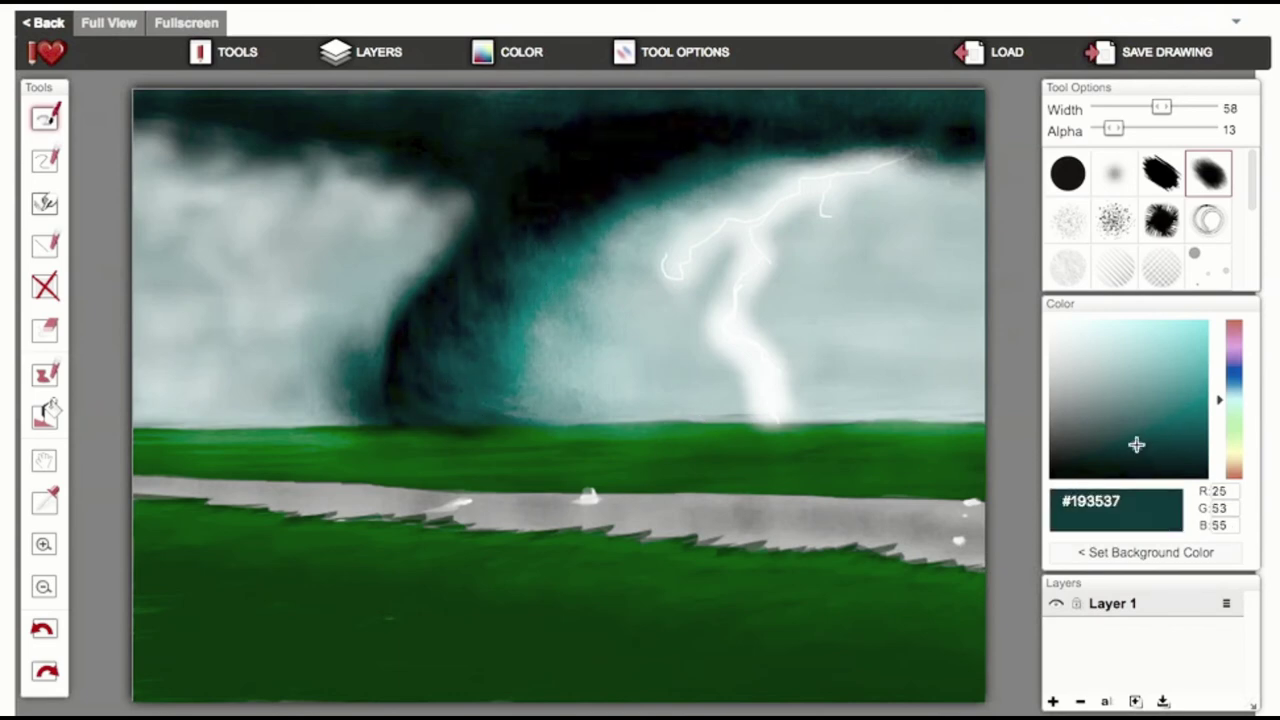
# Blend #193537 and lighter teal tones along the storm cloud's lower edge between the tornado and the lightning.
pyautogui.click(1136, 445)
pyautogui.moveTo(684, 186); pyautogui.dragTo(686, 171)
pyautogui.click(1104, 376)
pyautogui.moveTo(610, 180)
pyautogui.mouseDown()
pyautogui.moveTo(634, 158)
pyautogui.moveTo(692, 205)
pyautogui.mouseUp()
pyautogui.click(1093, 336)
pyautogui.moveTo(592, 212)
pyautogui.mouseDown()
pyautogui.moveTo(671, 208)
pyautogui.moveTo(651, 196)
pyautogui.mouseUp()
pyautogui.click(1051, 340)
pyautogui.moveTo(588, 394); pyautogui.dragTo(539, 306)
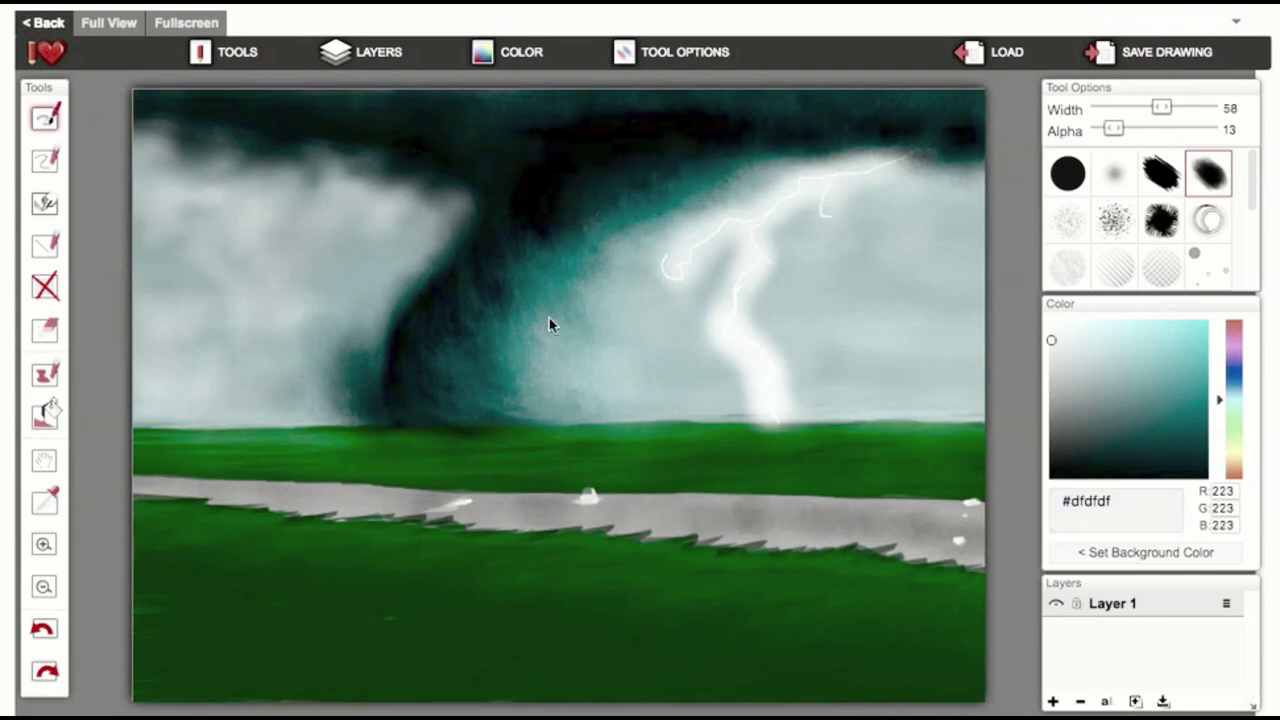
pyautogui.moveTo(574, 252); pyautogui.dragTo(534, 255)
pyautogui.click(47, 622)
pyautogui.click(48, 628)
# Work #657d7e and green-tinted tones such as #a3d7ae into the tornado's body, undoing the last two strokes.
pyautogui.click(1080, 400)
pyautogui.moveTo(431, 315); pyautogui.dragTo(452, 271)
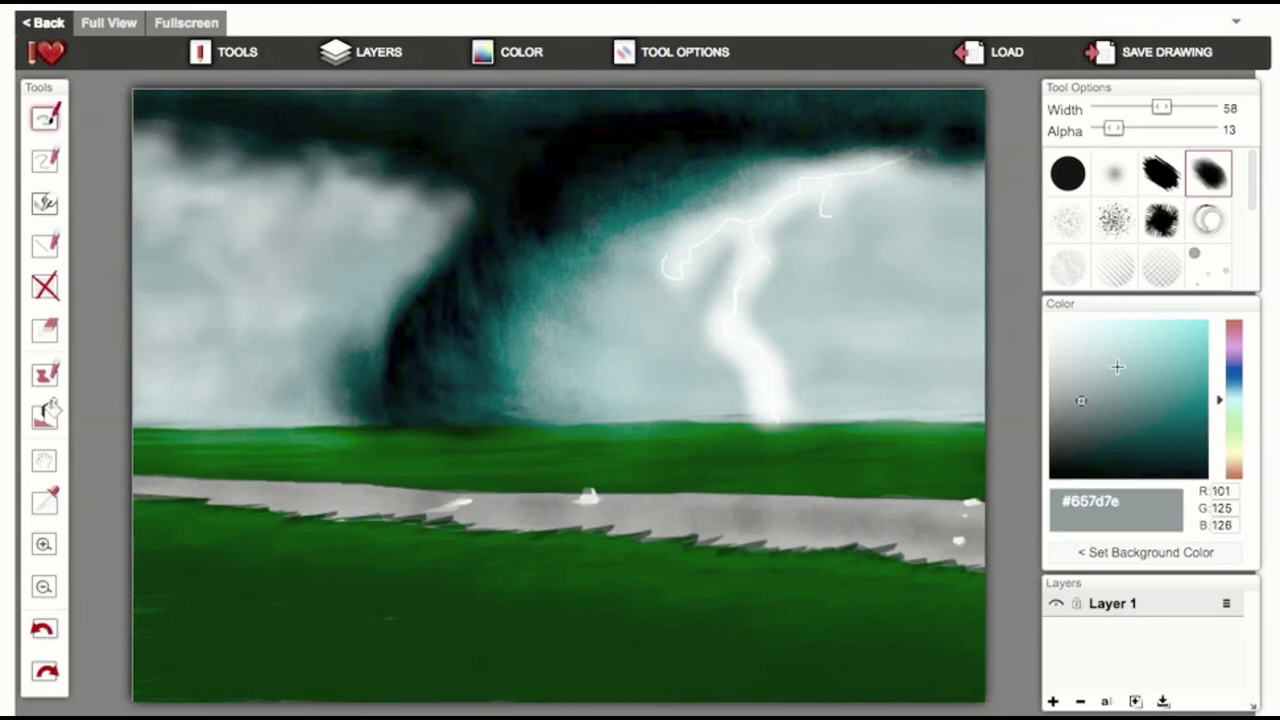
pyautogui.click(1113, 362)
pyautogui.click(1230, 421)
pyautogui.click(1088, 384)
pyautogui.click(1088, 345)
pyautogui.moveTo(440, 342); pyautogui.dragTo(441, 373)
pyautogui.moveTo(538, 248)
pyautogui.mouseDown()
pyautogui.moveTo(552, 174)
pyautogui.moveTo(612, 165)
pyautogui.mouseUp()
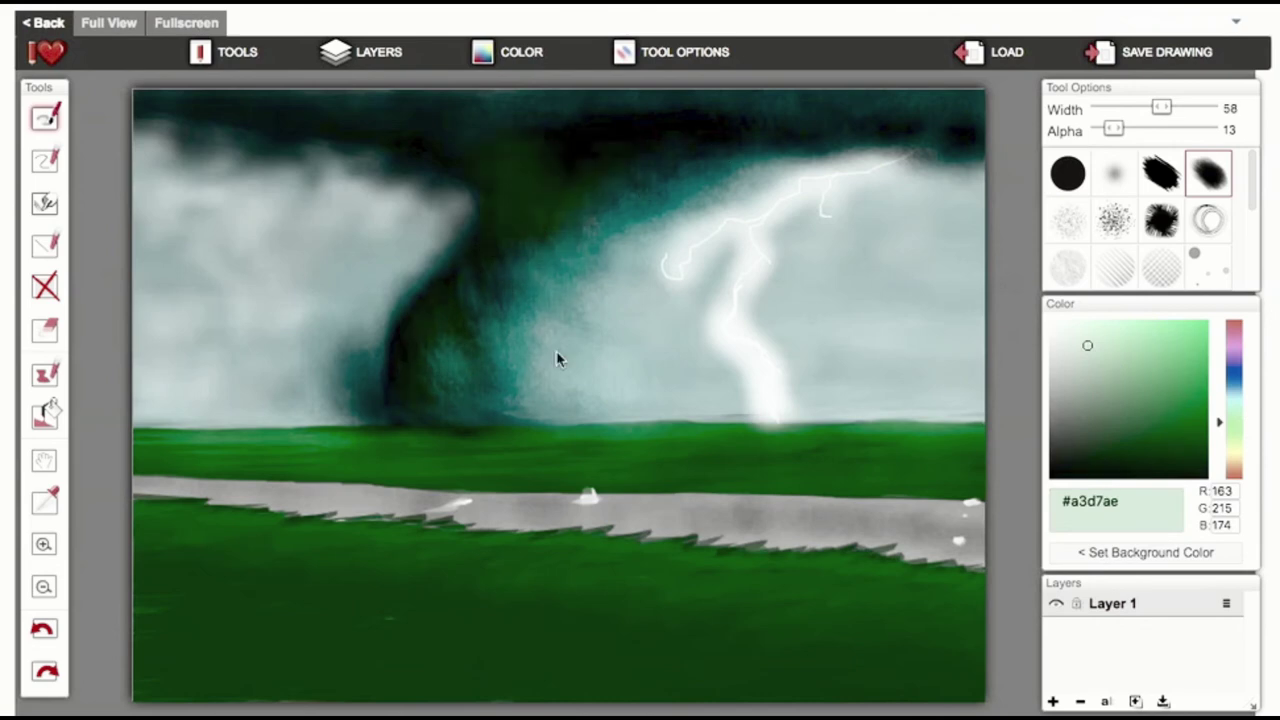
pyautogui.click(1097, 395)
pyautogui.click(36, 629)
pyautogui.click(36, 629)
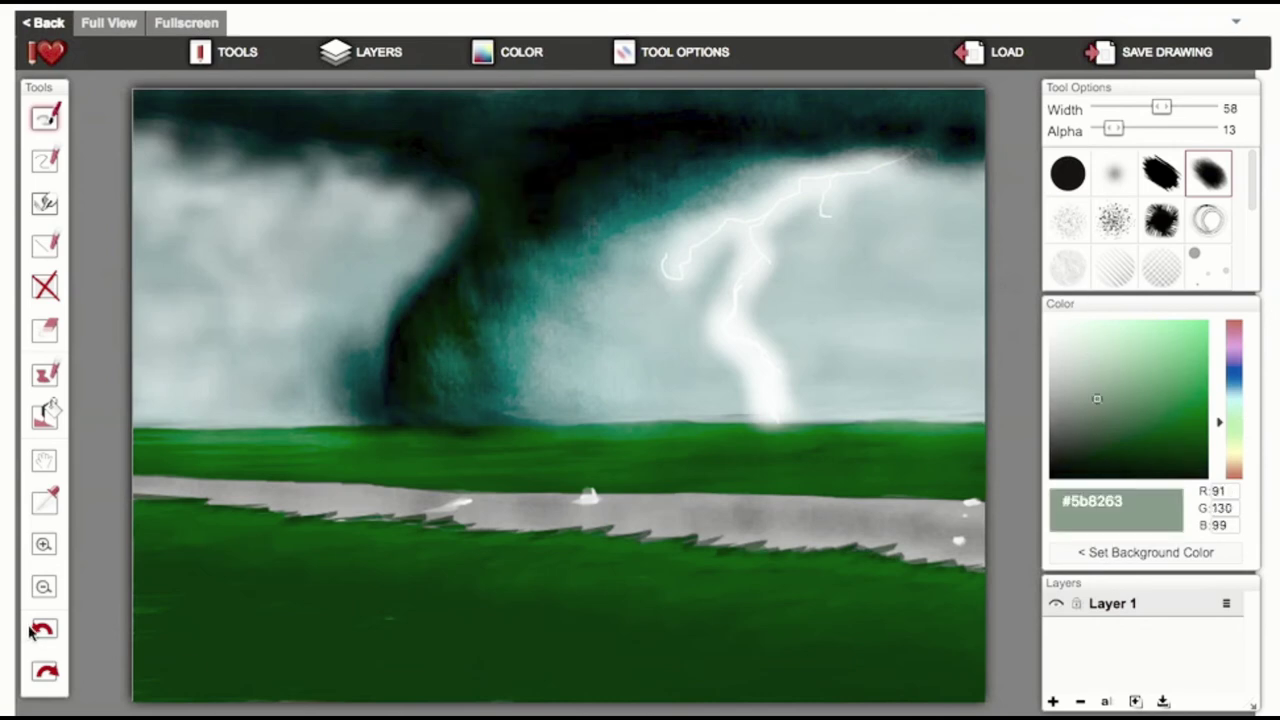
# Brush #8ab393 up the tornado from its base at width 32, alpha 40.
pyautogui.click(1134, 107)
pyautogui.click(1085, 368)
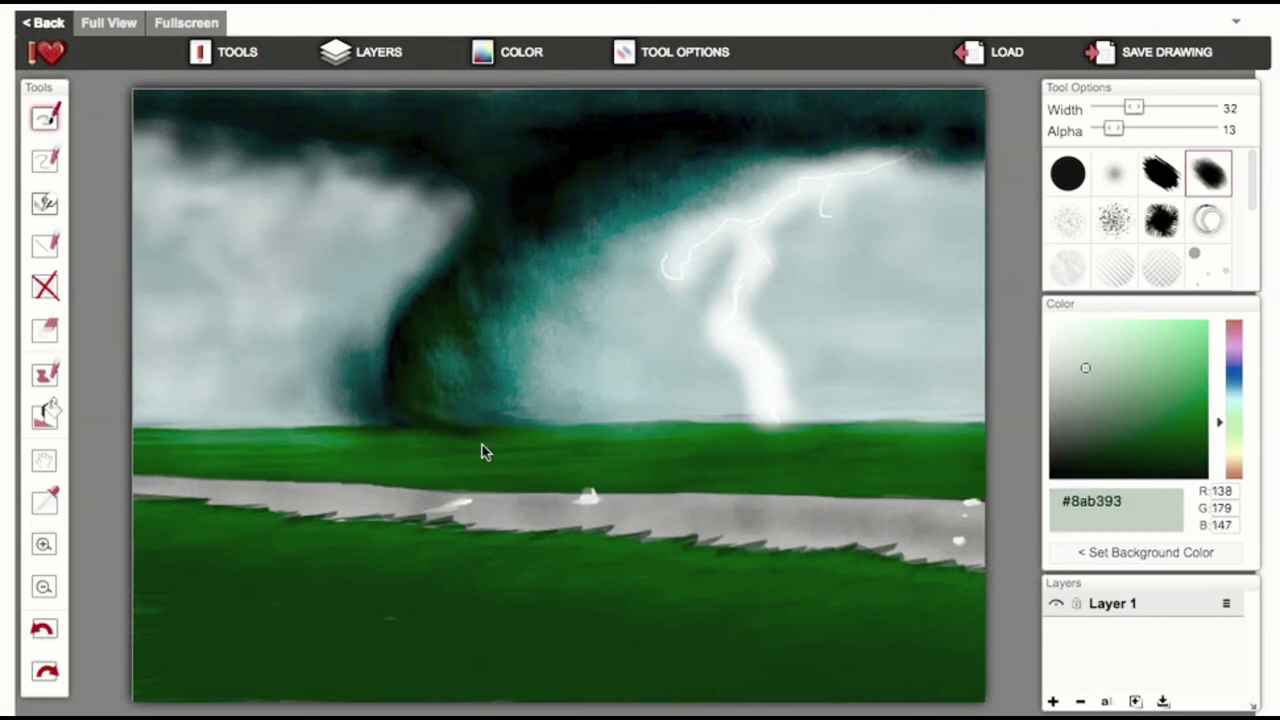
pyautogui.click(1142, 128)
pyautogui.moveTo(486, 420)
pyautogui.mouseDown()
pyautogui.moveTo(420, 414)
pyautogui.moveTo(459, 275)
pyautogui.moveTo(510, 244)
pyautogui.mouseUp()
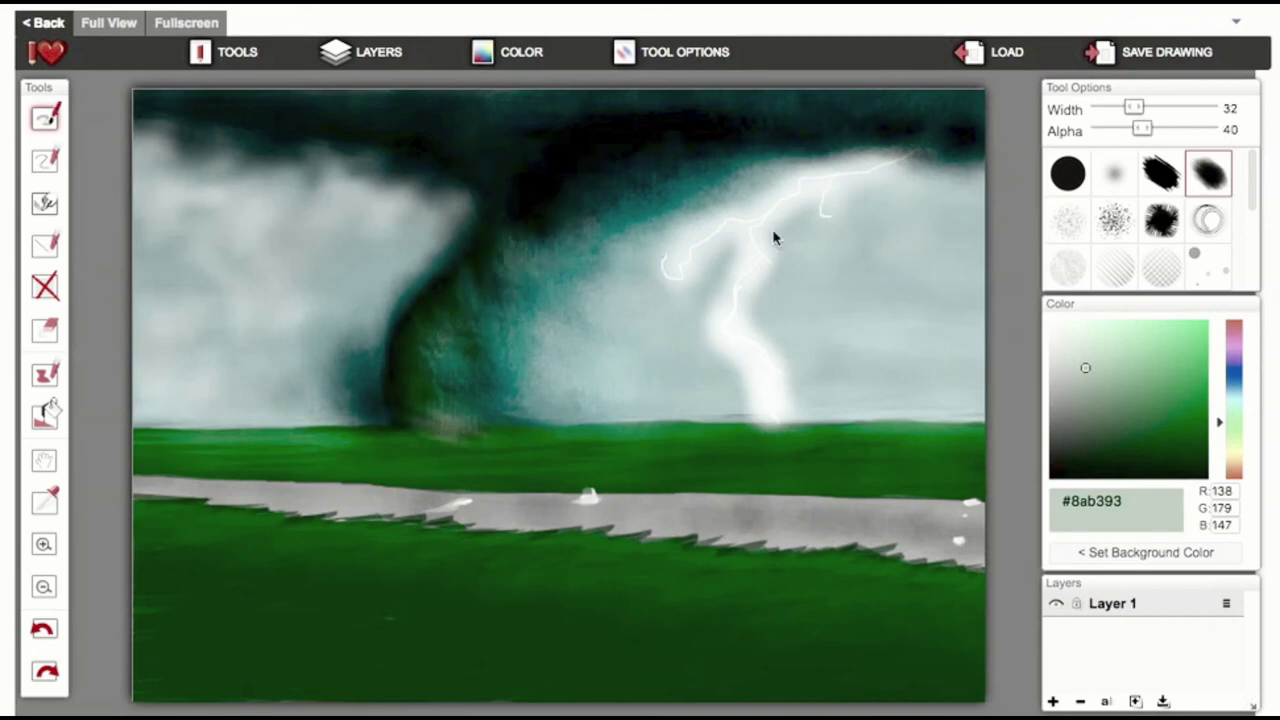
# Darken the tornado's base and body with black strokes at width 49, alpha 14.
pyautogui.click(1051, 477)
pyautogui.click(1122, 128)
pyautogui.click(1152, 107)
pyautogui.click(1115, 128)
pyautogui.moveTo(430, 418); pyautogui.dragTo(488, 248)
pyautogui.moveTo(514, 304); pyautogui.dragTo(568, 258)
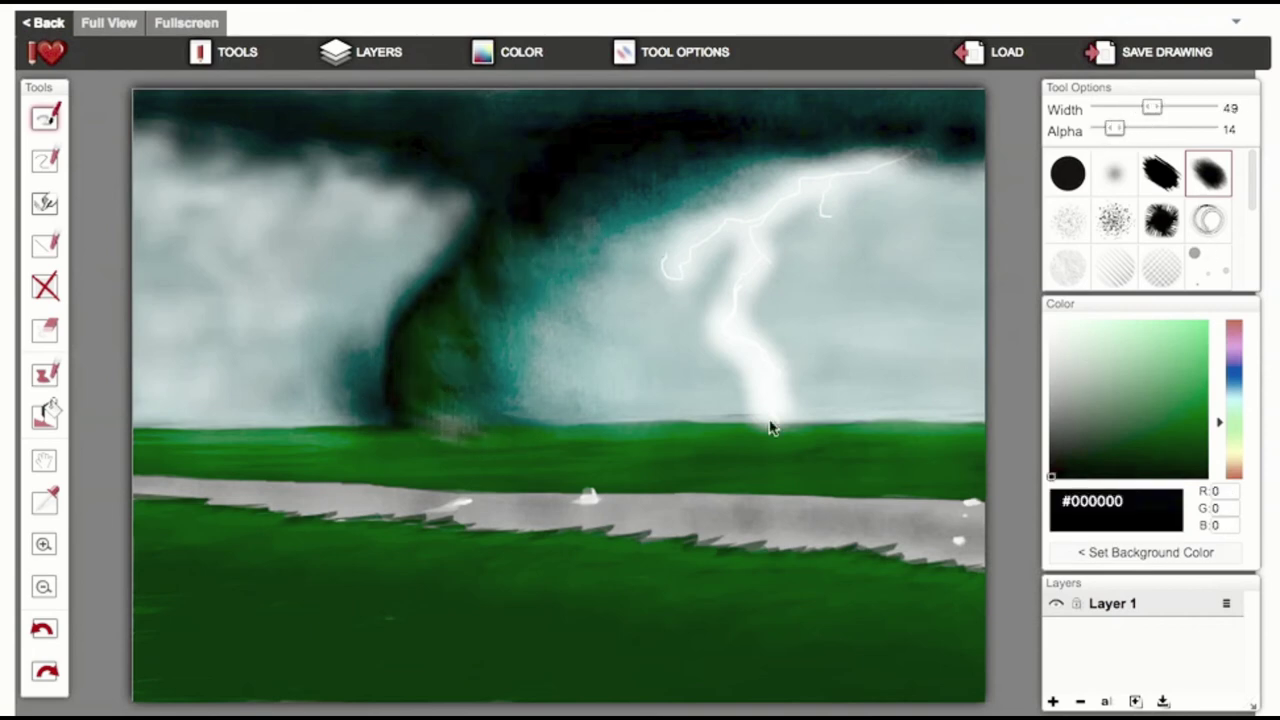
pyautogui.moveTo(448, 372); pyautogui.dragTo(470, 266)
# Shift the hue toward green-teal and brush two tones of it through the tornado's body up to the cloud.
pyautogui.click(1081, 384)
pyautogui.click(1238, 414)
pyautogui.moveTo(454, 357)
pyautogui.mouseDown()
pyautogui.moveTo(484, 347)
pyautogui.moveTo(474, 263)
pyautogui.moveTo(520, 178)
pyautogui.mouseUp()
pyautogui.click(1076, 341)
pyautogui.moveTo(457, 310)
pyautogui.mouseDown()
pyautogui.moveTo(535, 172)
pyautogui.moveTo(421, 349)
pyautogui.moveTo(430, 400)
pyautogui.mouseUp()
pyautogui.click(1051, 477)
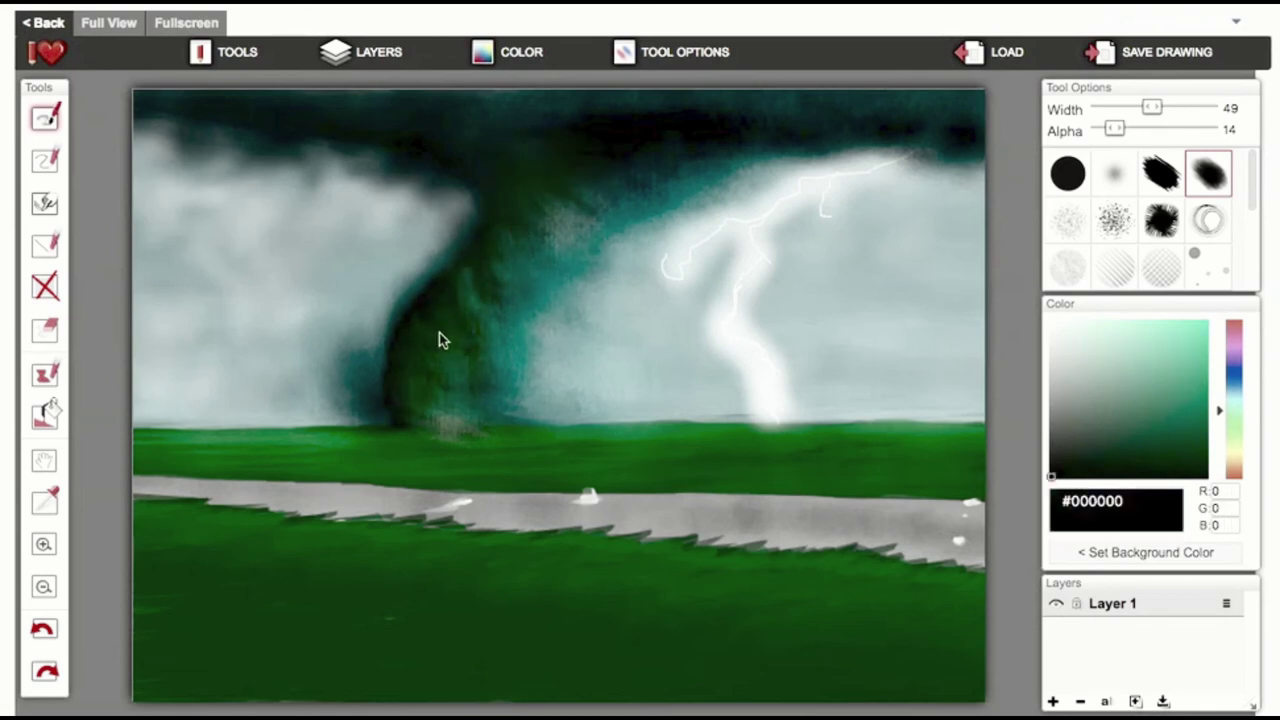
pyautogui.moveTo(520, 270); pyautogui.dragTo(572, 200)
pyautogui.moveTo(455, 420)
pyautogui.mouseDown()
pyautogui.moveTo(407, 385)
pyautogui.moveTo(450, 418)
pyautogui.mouseUp()
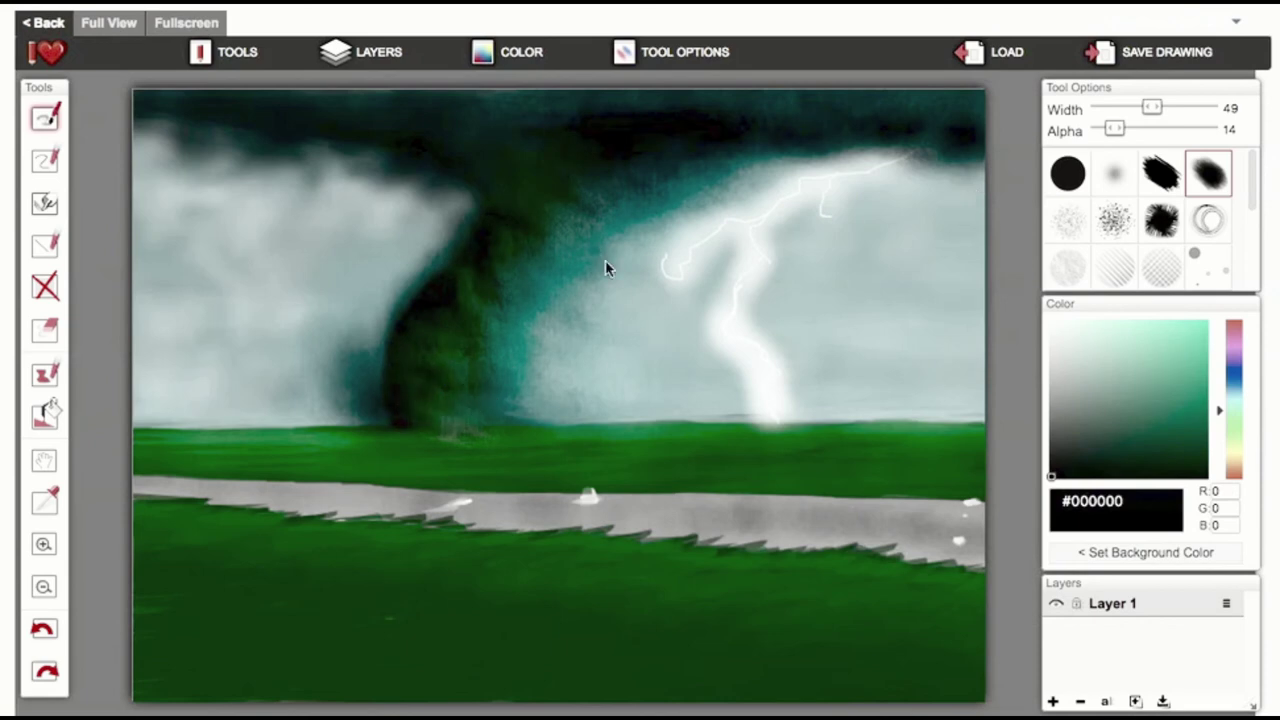
pyautogui.click(44, 627)
pyautogui.click(44, 627)
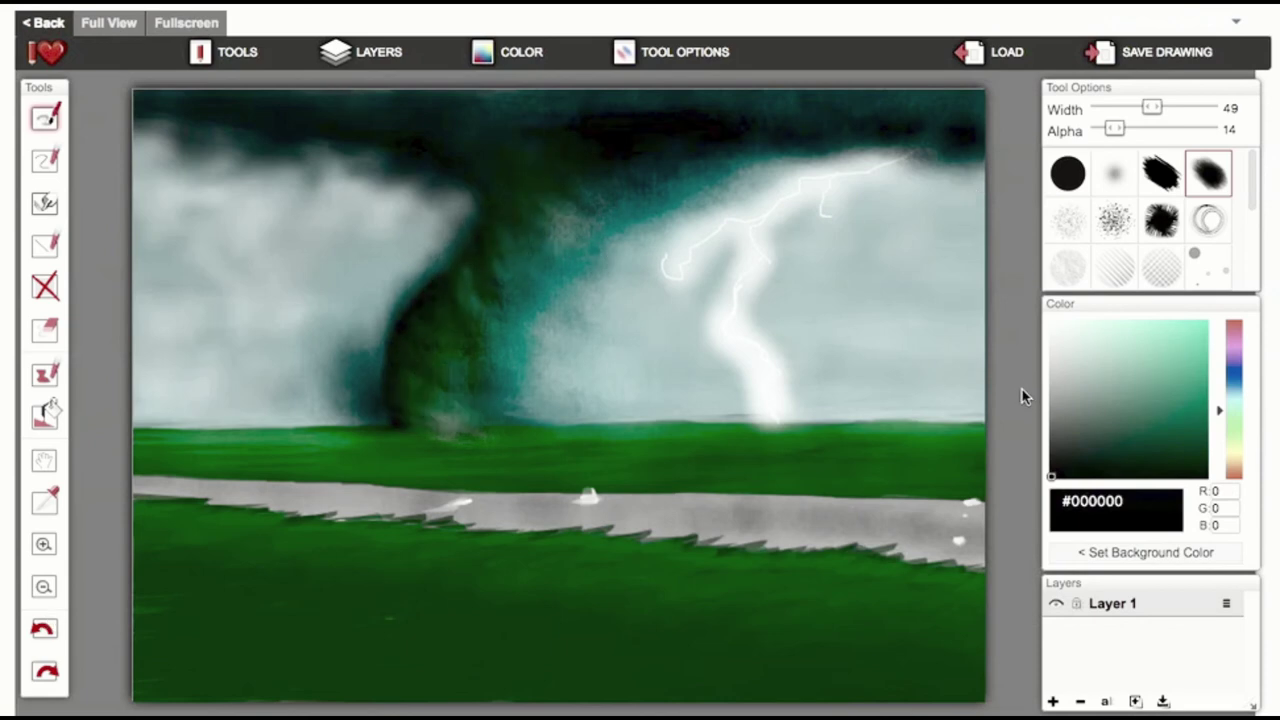
# Widen the tornado's base with #32463f and soften its body with black and #868f8c using the soft round brush, width 66, alpha 7.
pyautogui.click(1095, 436)
pyautogui.moveTo(309, 363)
pyautogui.mouseDown()
pyautogui.moveTo(711, 449)
pyautogui.moveTo(528, 422)
pyautogui.mouseUp()
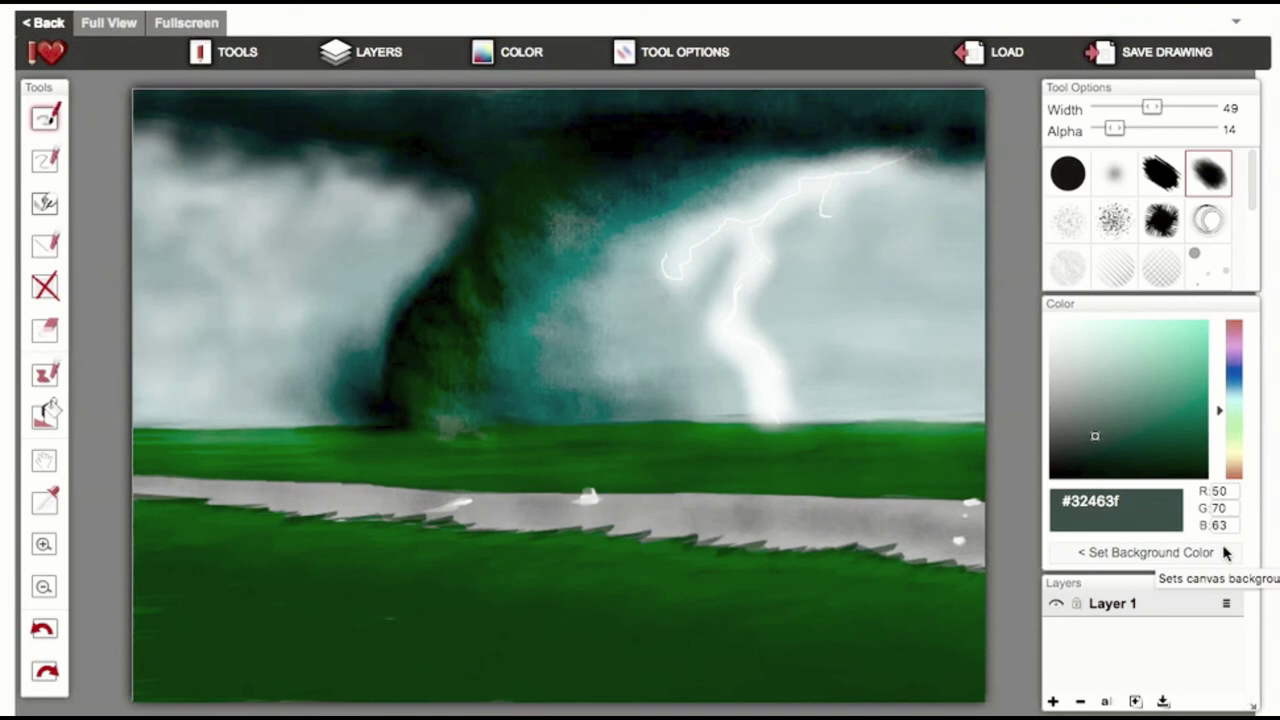
pyautogui.click(1114, 173)
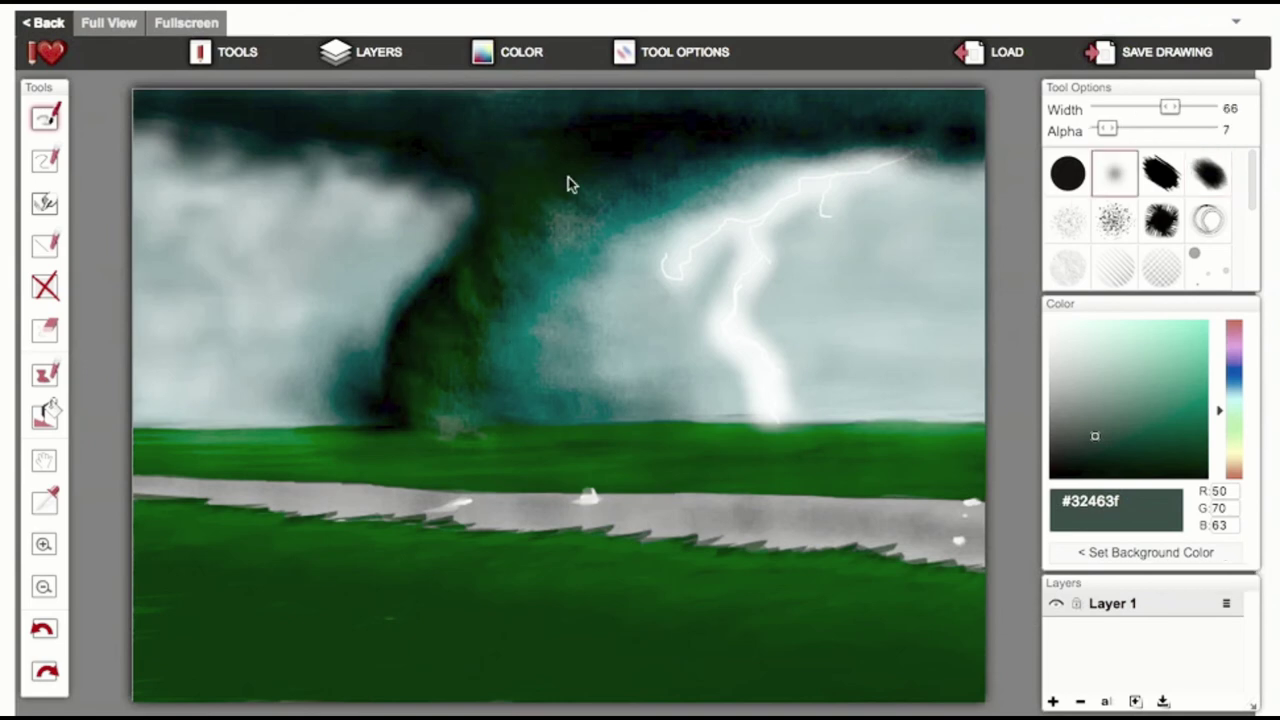
pyautogui.click(1050, 477)
pyautogui.moveTo(534, 361)
pyautogui.mouseDown()
pyautogui.moveTo(513, 206)
pyautogui.moveTo(566, 290)
pyautogui.mouseUp()
pyautogui.click(1060, 390)
pyautogui.moveTo(465, 362); pyautogui.dragTo(452, 336)
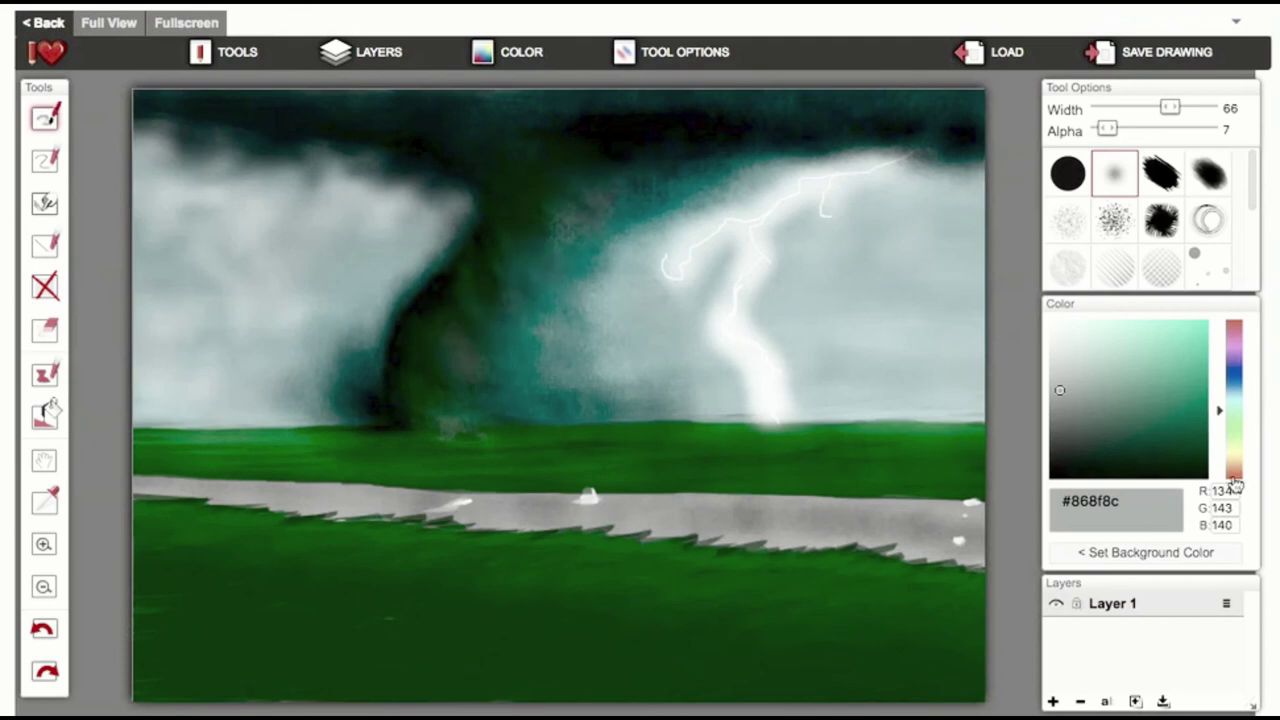
# Mist the sky right of the tornado with #aacade and tint the area below the cloud with #74b1a3.
pyautogui.keyDown('alt'); pyautogui.click(625, 290); pyautogui.keyUp('alt')
pyautogui.moveTo(626, 284)
pyautogui.mouseDown()
pyautogui.moveTo(546, 300)
pyautogui.moveTo(562, 403)
pyautogui.moveTo(551, 326)
pyautogui.moveTo(480, 357)
pyautogui.moveTo(503, 394)
pyautogui.moveTo(657, 420)
pyautogui.mouseUp()
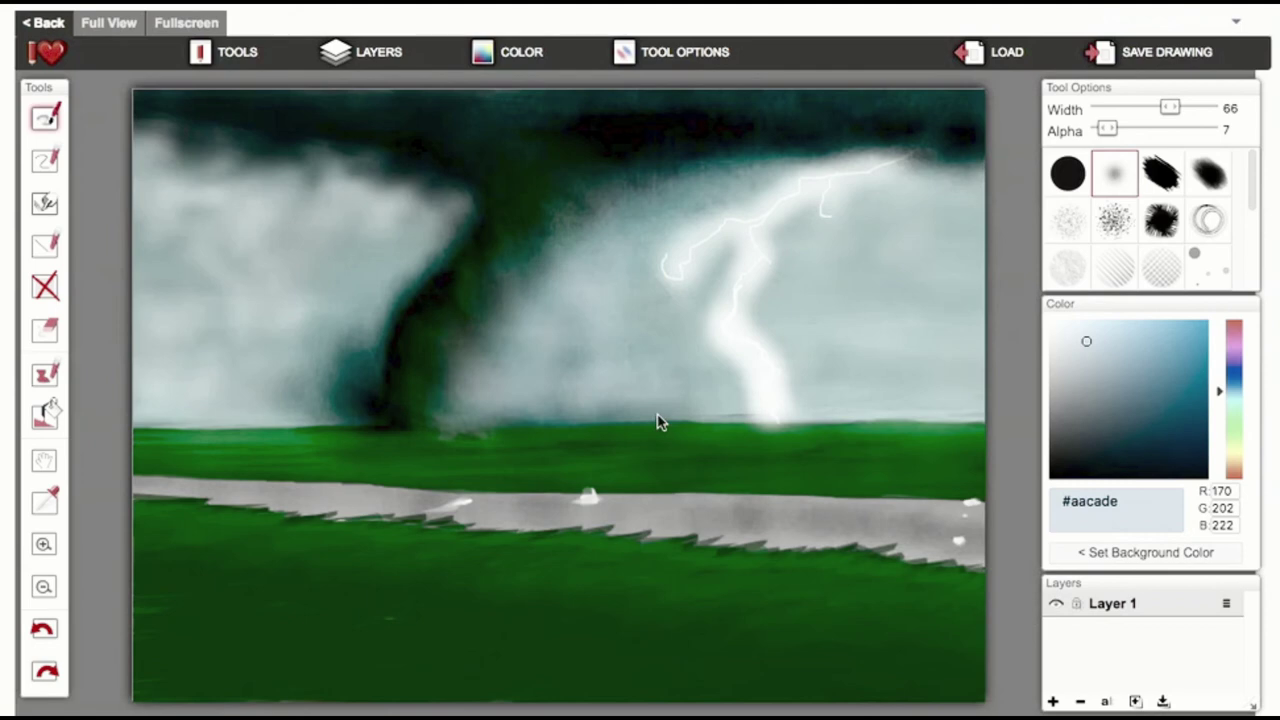
pyautogui.click(1247, 407)
pyautogui.click(1108, 383)
pyautogui.click(1104, 369)
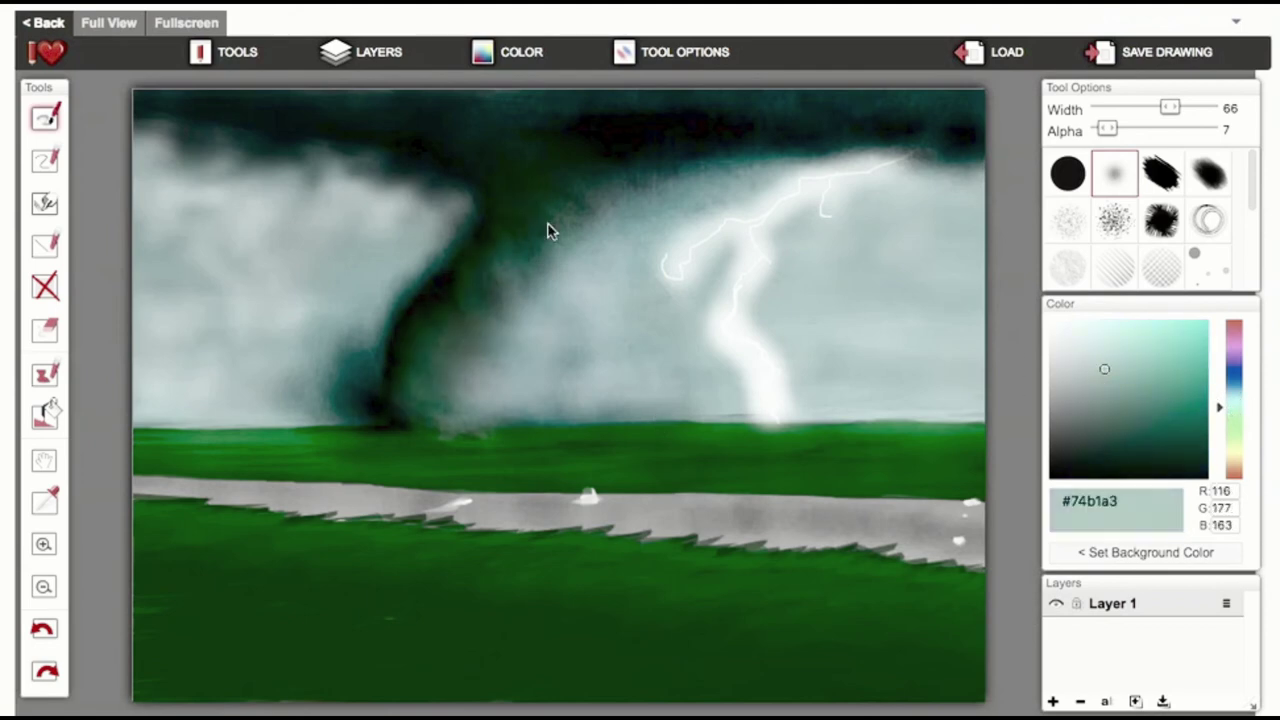
pyautogui.moveTo(548, 224); pyautogui.dragTo(729, 204)
# Darken the tornado's right side and base and the adjoining cloud edge with #08120f.
pyautogui.click(1107, 445)
pyautogui.click(1135, 469)
pyautogui.moveTo(432, 404)
pyautogui.mouseDown()
pyautogui.moveTo(410, 350)
pyautogui.moveTo(504, 262)
pyautogui.mouseUp()
pyautogui.moveTo(600, 212)
pyautogui.mouseDown()
pyautogui.moveTo(674, 149)
pyautogui.moveTo(602, 256)
pyautogui.mouseUp()
pyautogui.moveTo(429, 400); pyautogui.dragTo(505, 426)
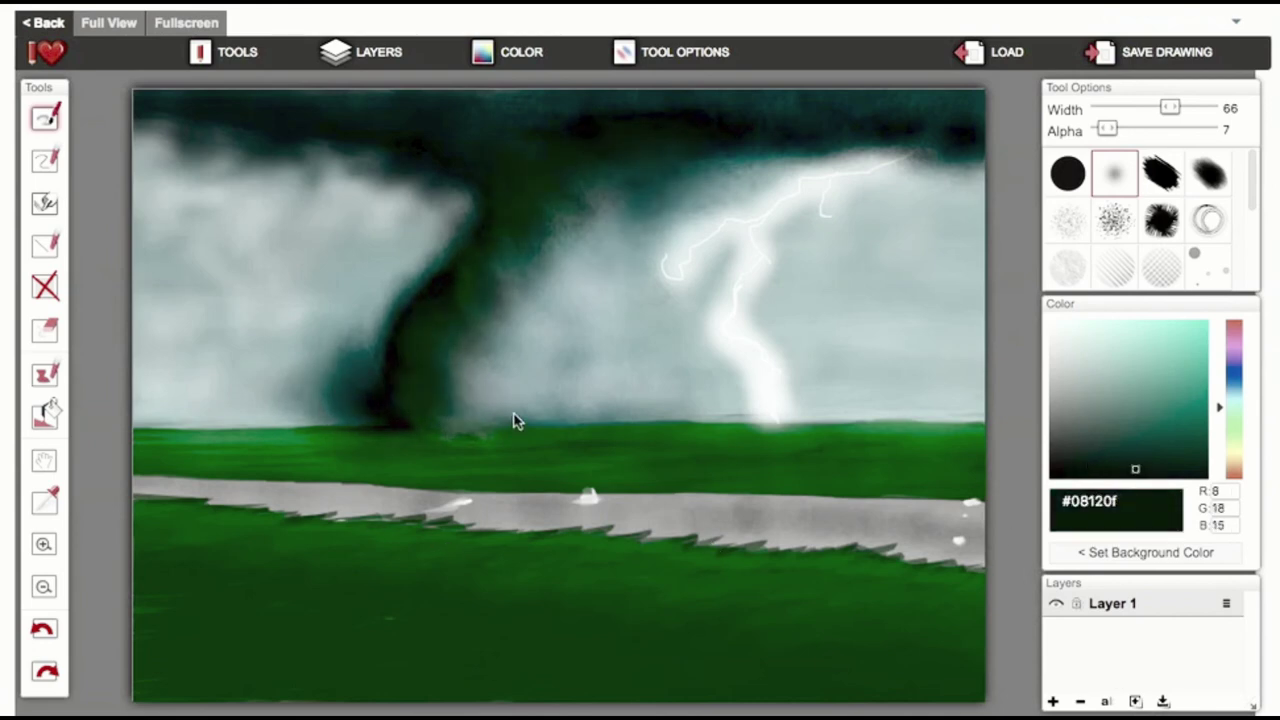
# Blend a mid green-teal into the tornado's lower body and deepen its base and the cloud edge with darker green-teal.
pyautogui.click(1098, 383)
pyautogui.moveTo(456, 384)
pyautogui.mouseDown()
pyautogui.moveTo(405, 398)
pyautogui.moveTo(448, 340)
pyautogui.mouseUp()
pyautogui.click(1135, 445)
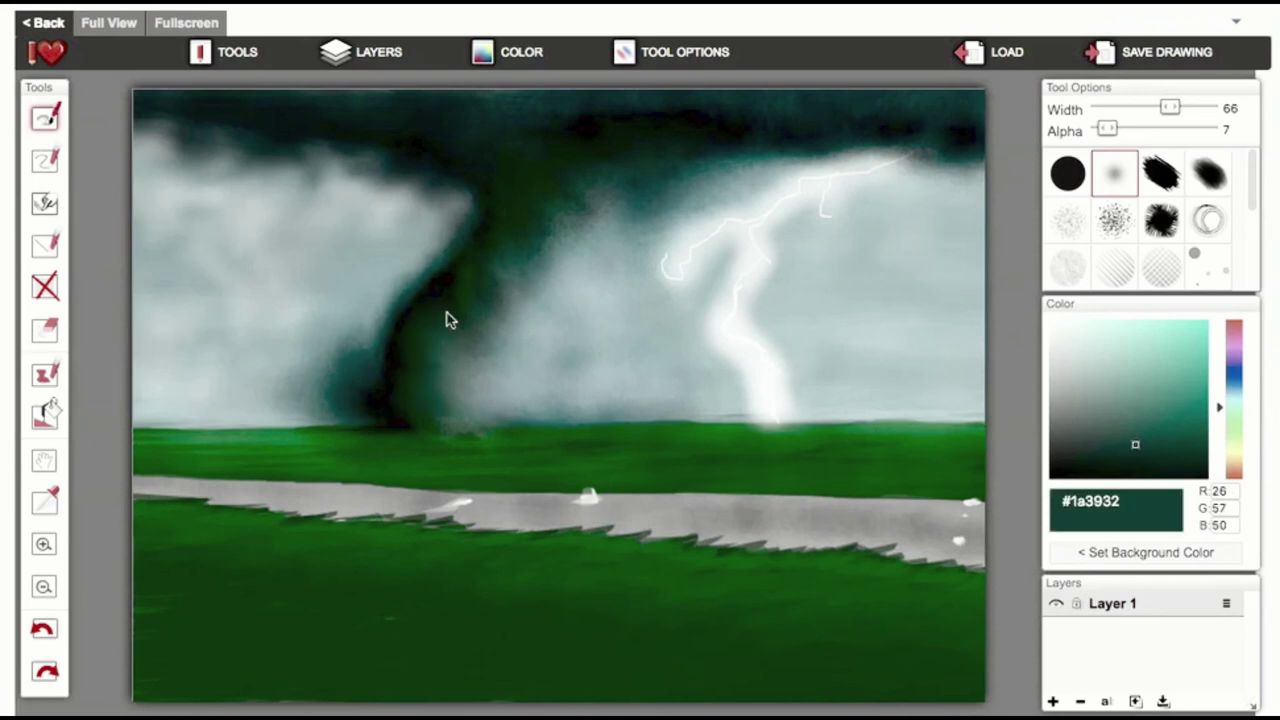
pyautogui.click(1165, 462)
pyautogui.moveTo(466, 392); pyautogui.dragTo(484, 384)
pyautogui.moveTo(597, 208); pyautogui.dragTo(677, 186)
# Repaint the sky along the tornado's left edge in sampled #5d8e90 with the soft round brush at width 47, alpha 46.
pyautogui.click(45, 501)
pyautogui.click(369, 231)
pyautogui.click(43, 168)
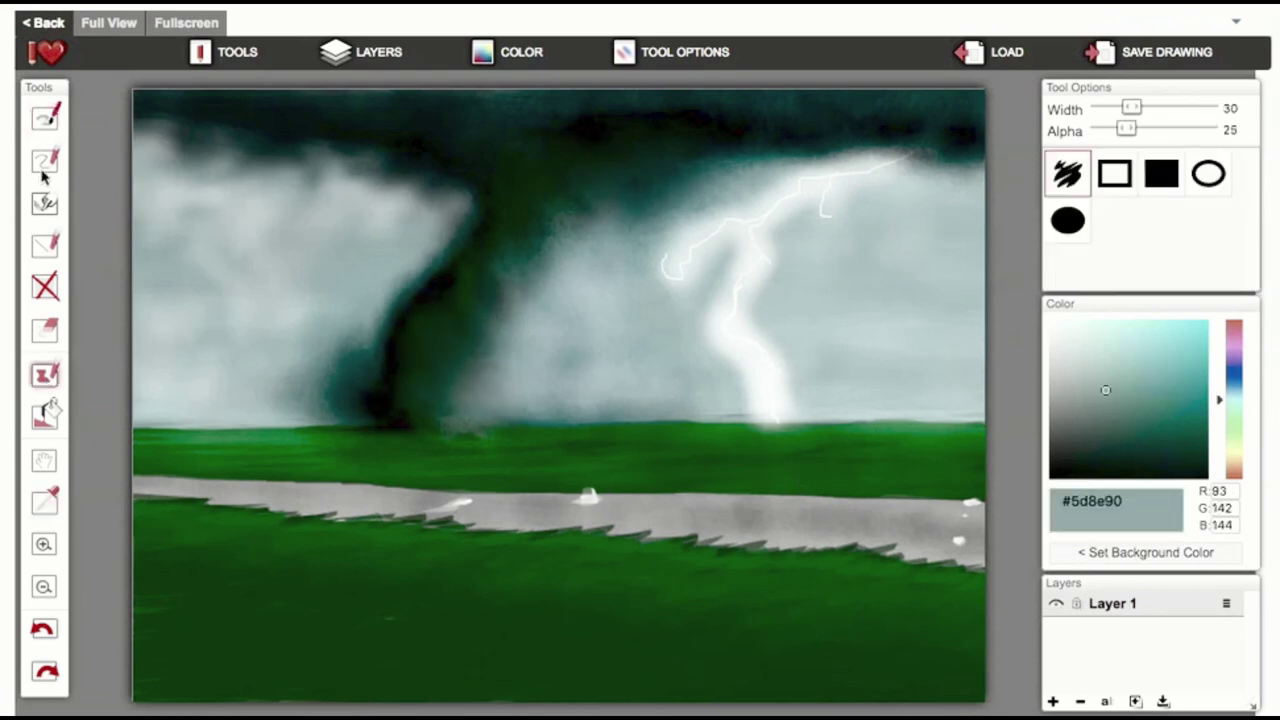
pyautogui.click(45, 118)
pyautogui.click(1149, 127)
pyautogui.click(1150, 108)
pyautogui.moveTo(448, 208)
pyautogui.mouseDown()
pyautogui.moveTo(361, 304)
pyautogui.moveTo(328, 383)
pyautogui.moveTo(316, 368)
pyautogui.moveTo(429, 237)
pyautogui.moveTo(330, 395)
pyautogui.moveTo(223, 403)
pyautogui.moveTo(348, 424)
pyautogui.moveTo(323, 368)
pyautogui.moveTo(263, 425)
pyautogui.moveTo(367, 382)
pyautogui.moveTo(409, 432)
pyautogui.moveTo(314, 404)
pyautogui.mouseUp()
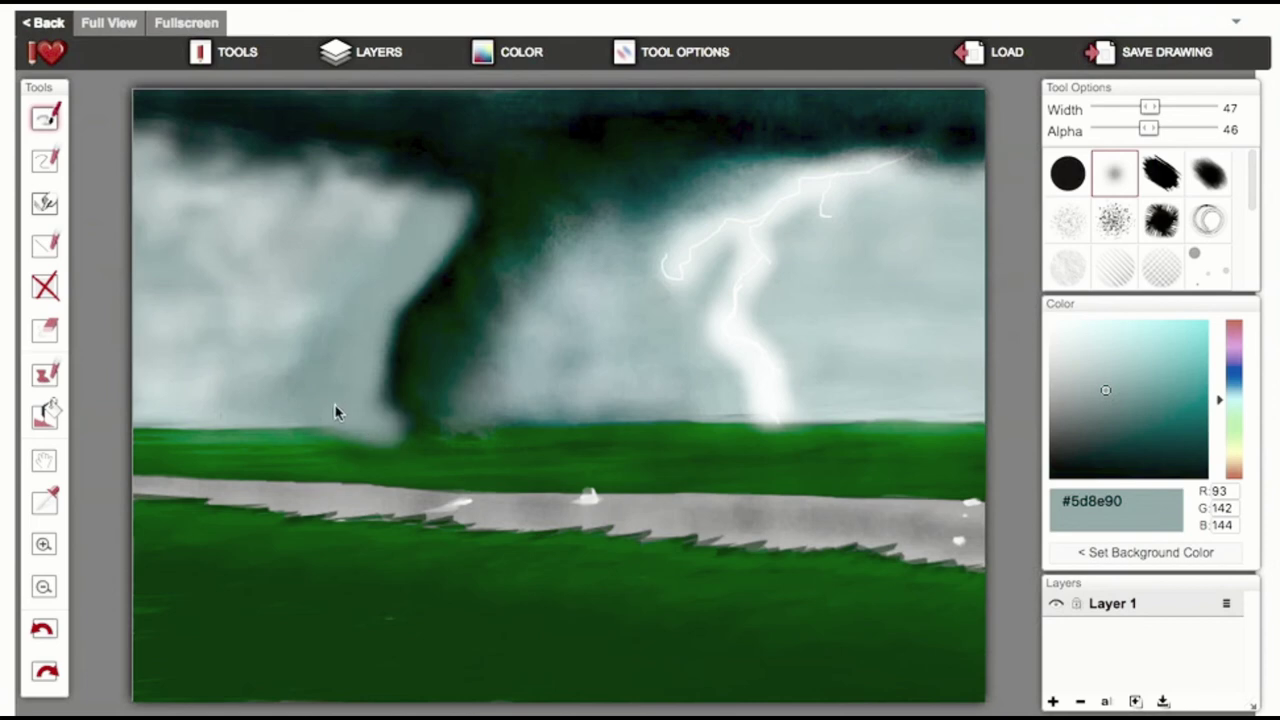
# Shade the left side of the tornado's base in #021c1d with the soft-edged bristle brush at width 49, alpha 14.
pyautogui.click(1196, 462)
pyautogui.click(1208, 173)
pyautogui.moveTo(406, 392)
pyautogui.mouseDown()
pyautogui.moveTo(386, 423)
pyautogui.moveTo(303, 335)
pyautogui.mouseUp()
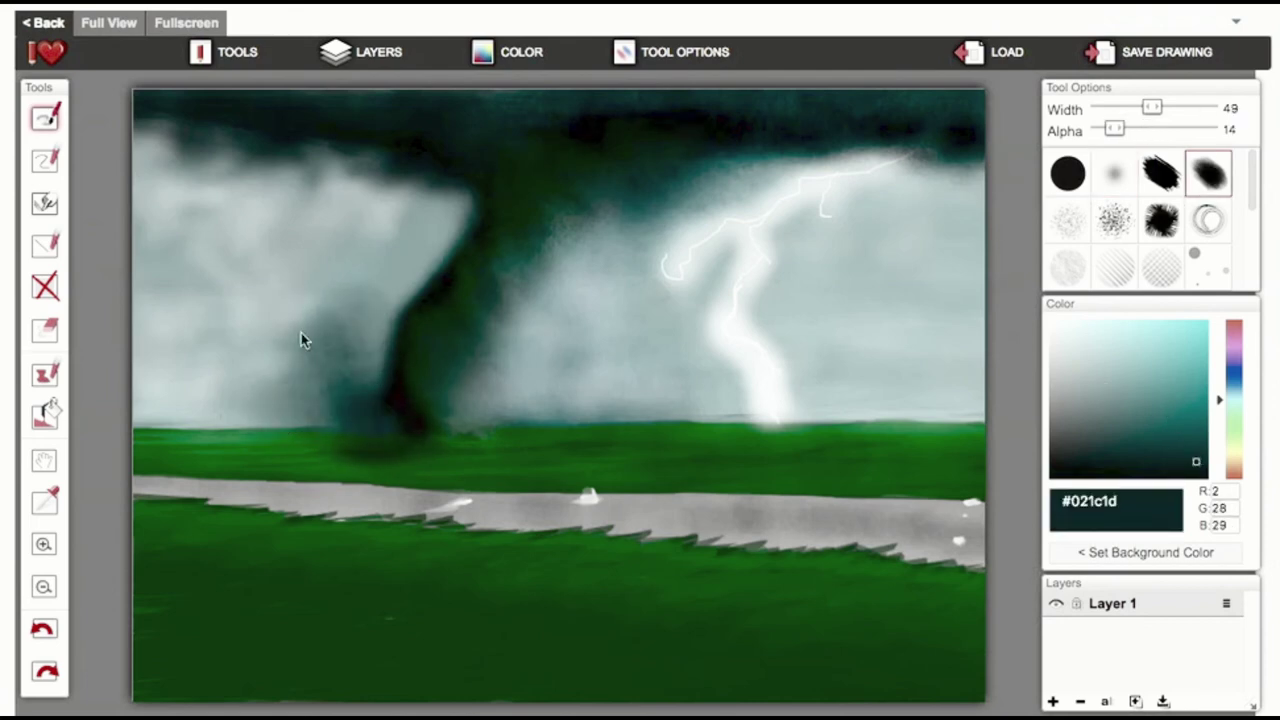
# Cover the field between horizon and road with freehand shapes in sampled #015511 and #1f9435, width 30, alpha 25.
pyautogui.click(1234, 424)
pyautogui.click(45, 501)
pyautogui.click(215, 455)
pyautogui.click(46, 376)
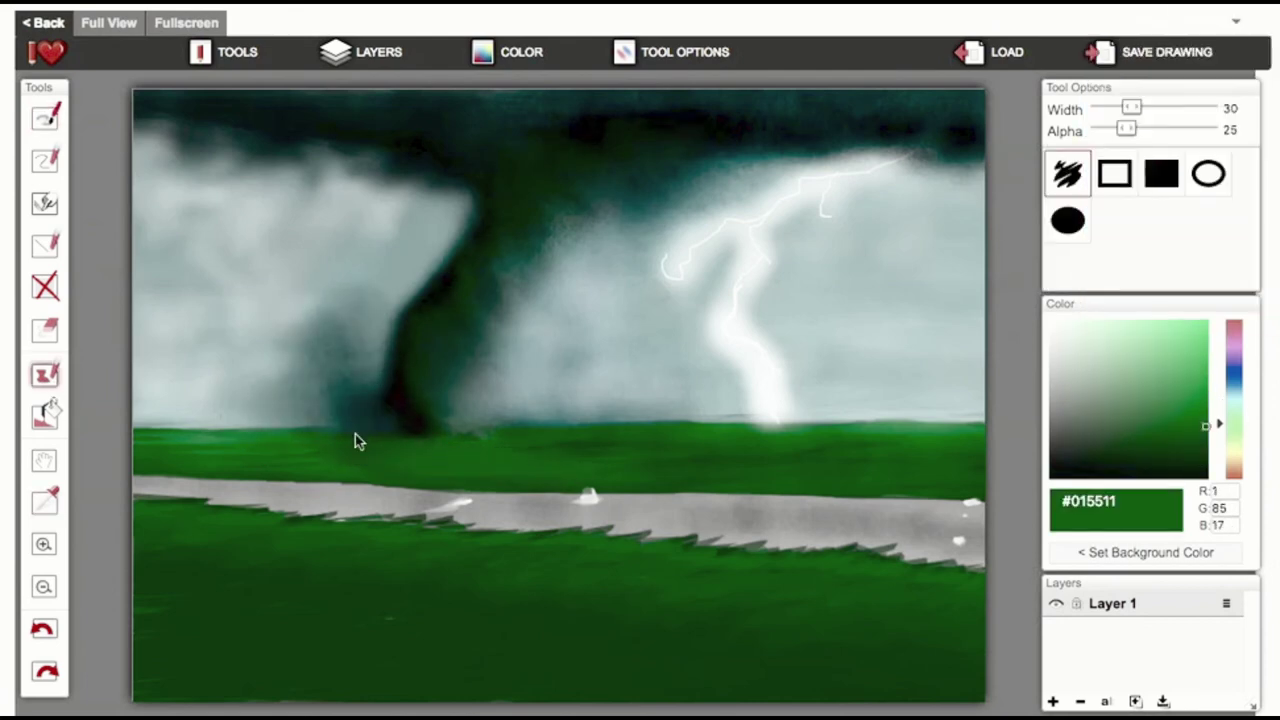
pyautogui.click(1176, 387)
pyautogui.moveTo(980, 440)
pyautogui.mouseDown()
pyautogui.moveTo(854, 457)
pyautogui.moveTo(480, 446)
pyautogui.moveTo(728, 480)
pyautogui.moveTo(312, 452)
pyautogui.moveTo(229, 471)
pyautogui.moveTo(150, 458)
pyautogui.mouseUp()
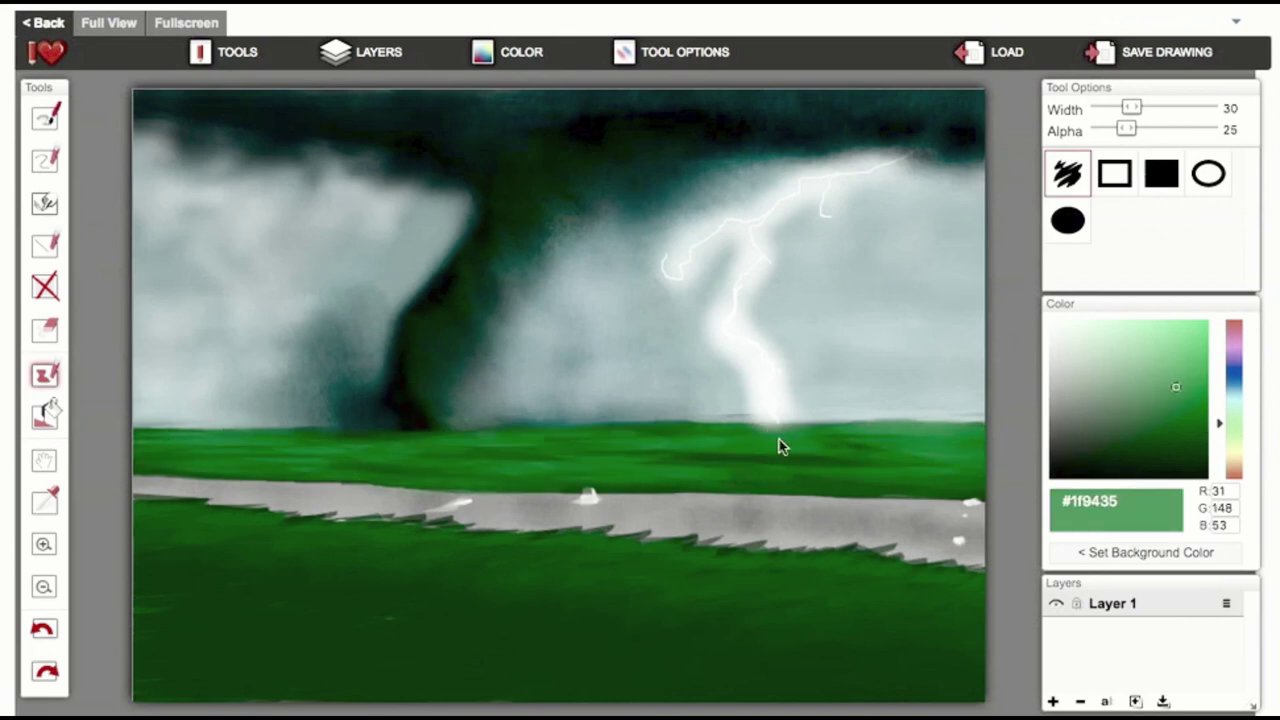
# Dab black cloud patches across the sky on both sides of the tornado with the smoky texture brush at alpha 7.
pyautogui.click(46, 118)
pyautogui.scroll(-5, 1161, 220)
pyautogui.click(1161, 186)
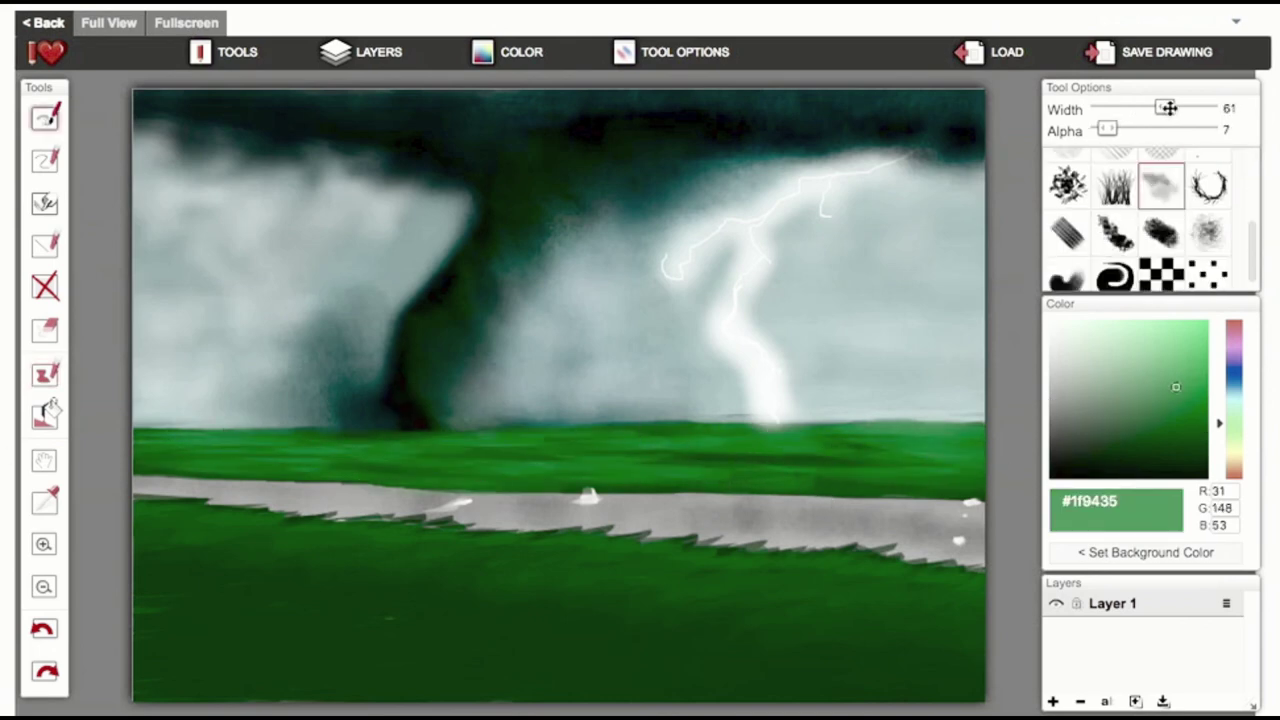
pyautogui.moveTo(1165, 107); pyautogui.dragTo(1173, 107)
pyautogui.click(1206, 477)
pyautogui.moveTo(940, 172)
pyautogui.mouseDown()
pyautogui.moveTo(248, 184)
pyautogui.moveTo(329, 354)
pyautogui.moveTo(639, 377)
pyautogui.moveTo(540, 350)
pyautogui.mouseUp()
# Refine the dark cloud patches with brush width 23 and alpha 55, undoing unwanted strokes.
pyautogui.click(42, 628)
pyautogui.moveTo(1173, 107); pyautogui.dragTo(1124, 107)
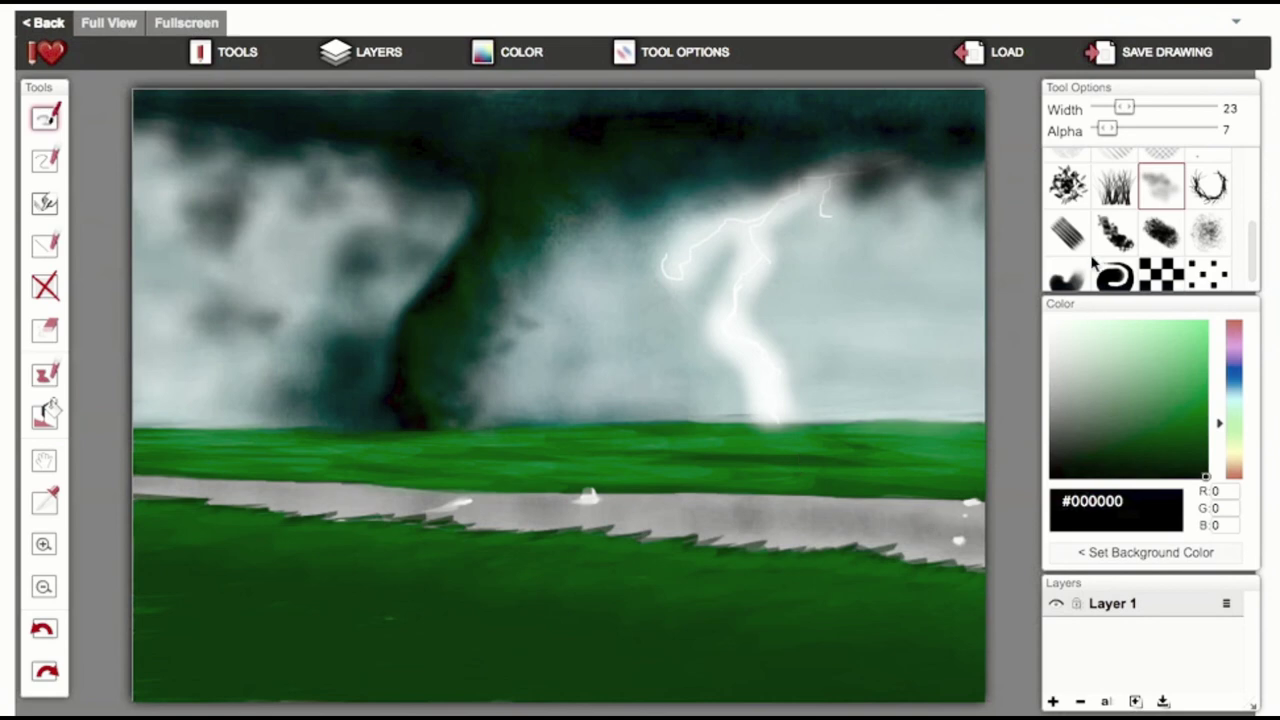
pyautogui.moveTo(1106, 128); pyautogui.dragTo(1157, 128)
pyautogui.click(47, 630)
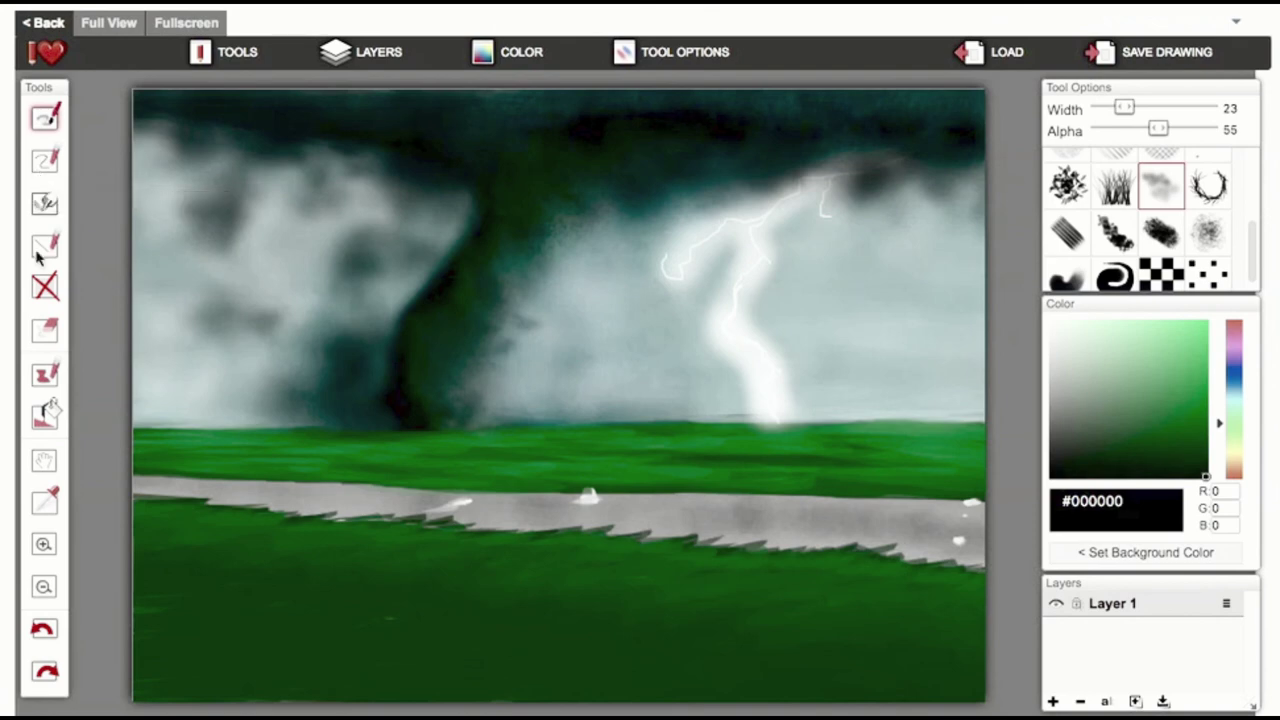
# Layer #249b3b freehand shapes at width 30, alpha 25 over the grass along the road's lower edge.
pyautogui.click(1170, 386)
pyautogui.press('7')
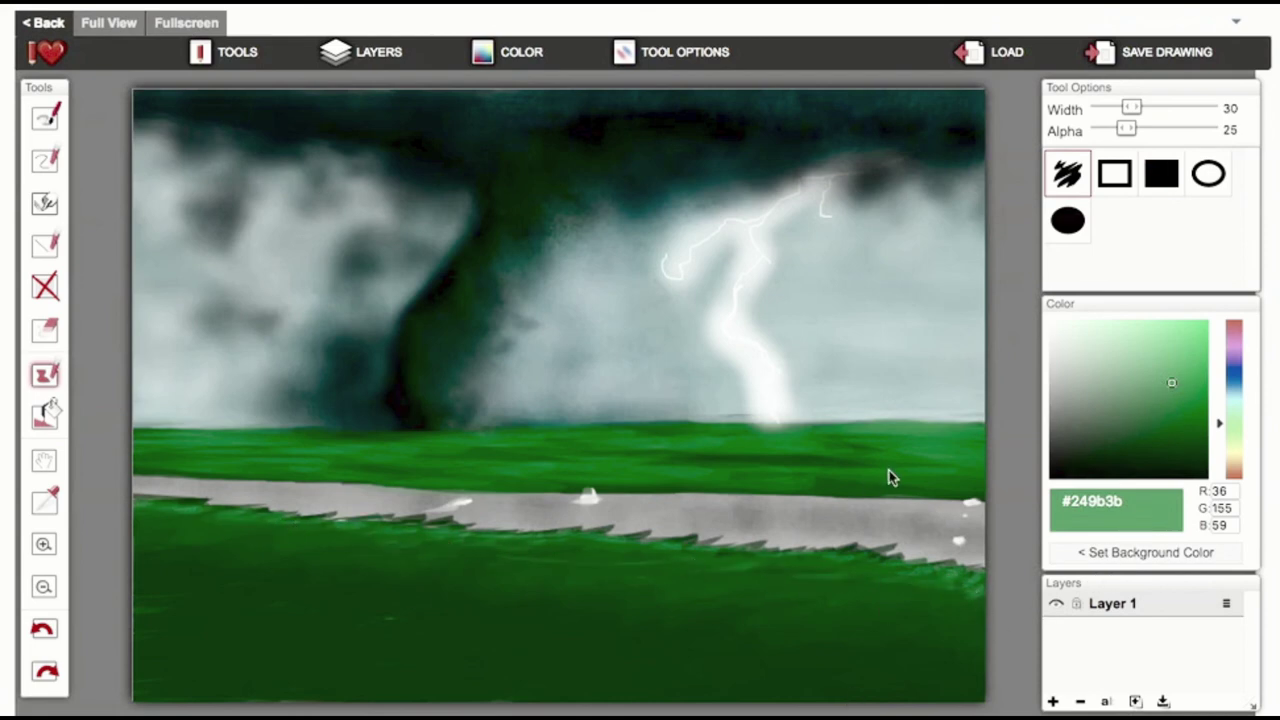
# Sign the painting in the grass at its lower right corner with black straight lines at width 3, alpha 100.
pyautogui.click(45, 161)
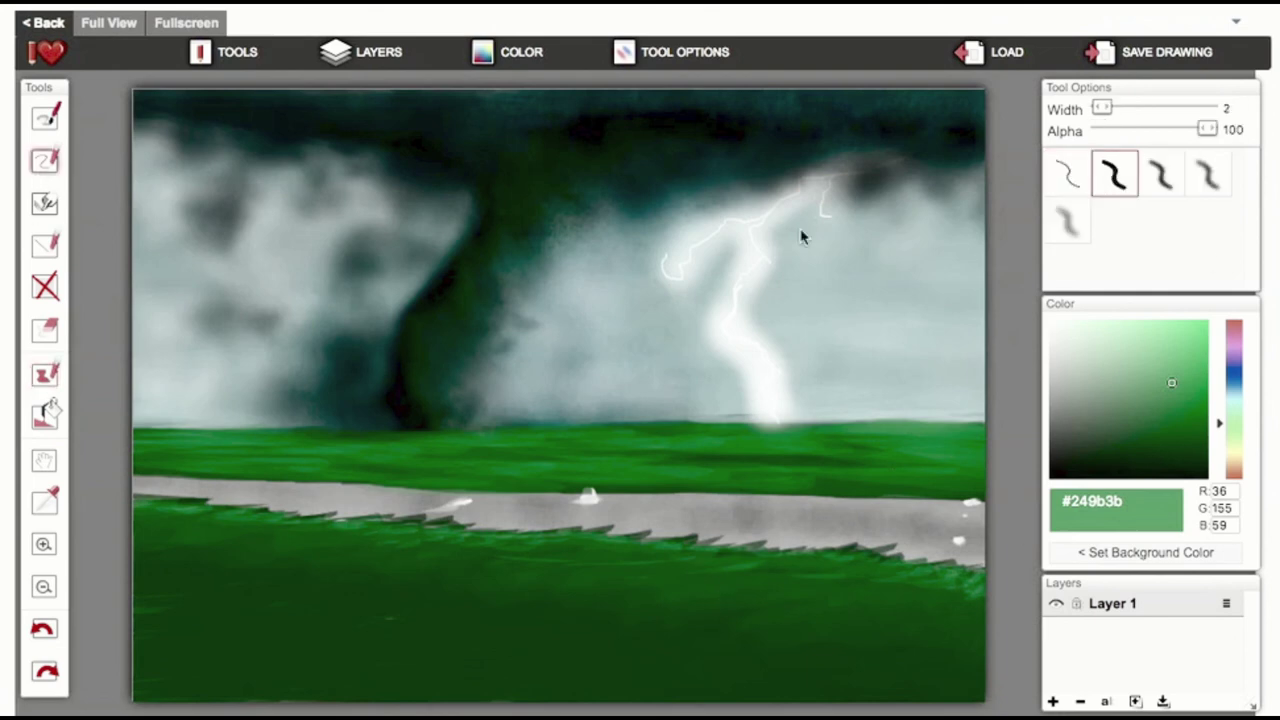
pyautogui.click(45, 246)
pyautogui.click(1206, 477)
pyautogui.moveTo(1131, 107); pyautogui.dragTo(1102, 107)
pyautogui.moveTo(897, 630); pyautogui.dragTo(911, 688)
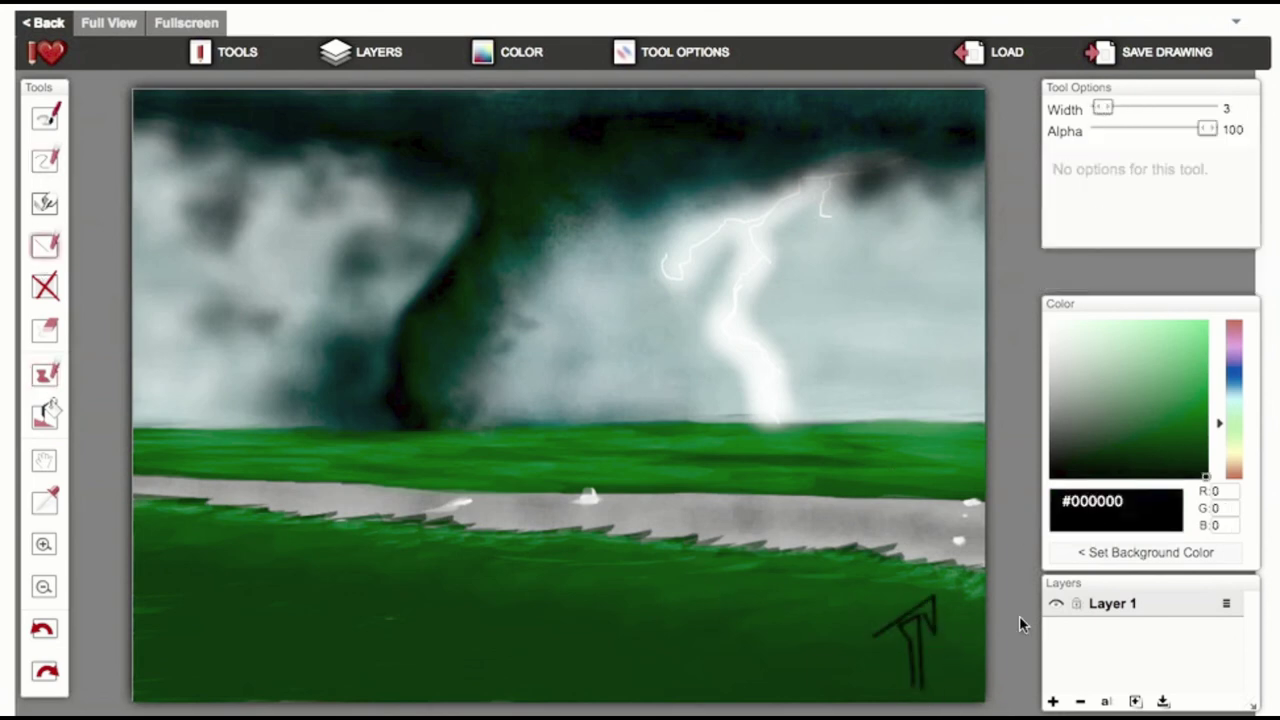
# Save the finished drawing and export it as a PNG file.
pyautogui.click(1071, 55)
pyautogui.click(462, 357)
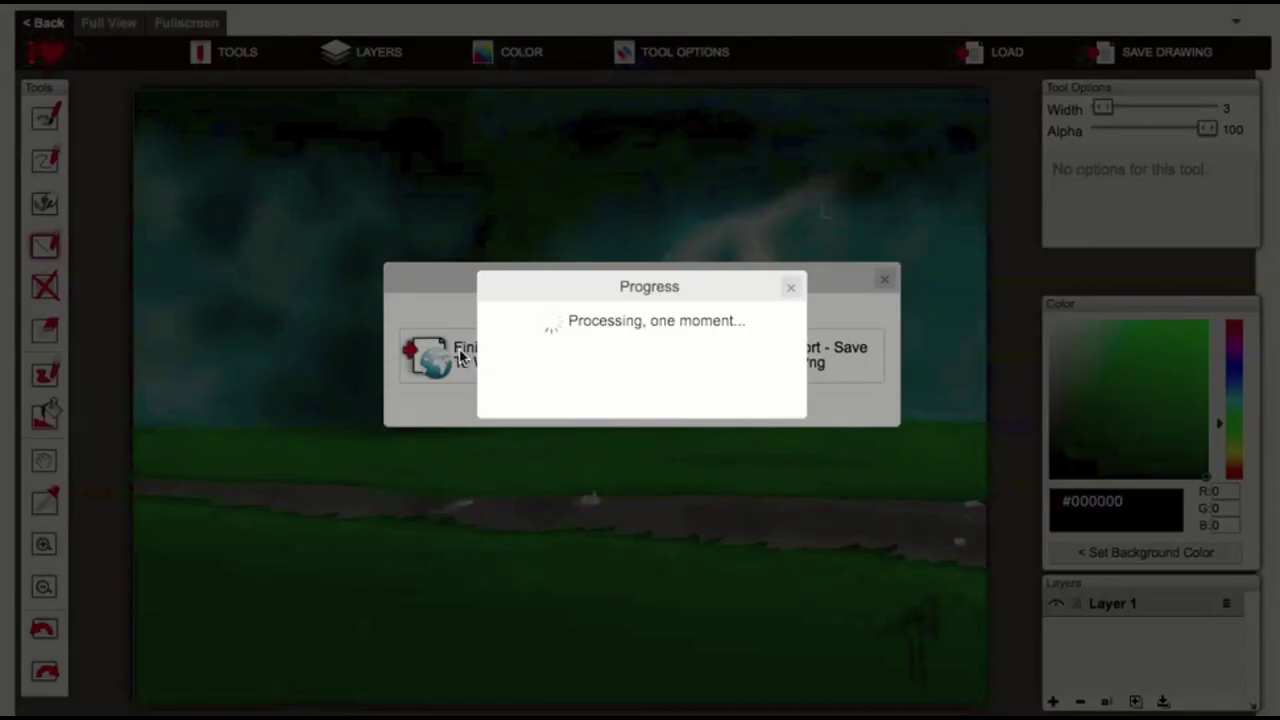
pyautogui.click(826, 391)
pyautogui.click(512, 367)
pyautogui.click(807, 400)
pyautogui.click(440, 362)
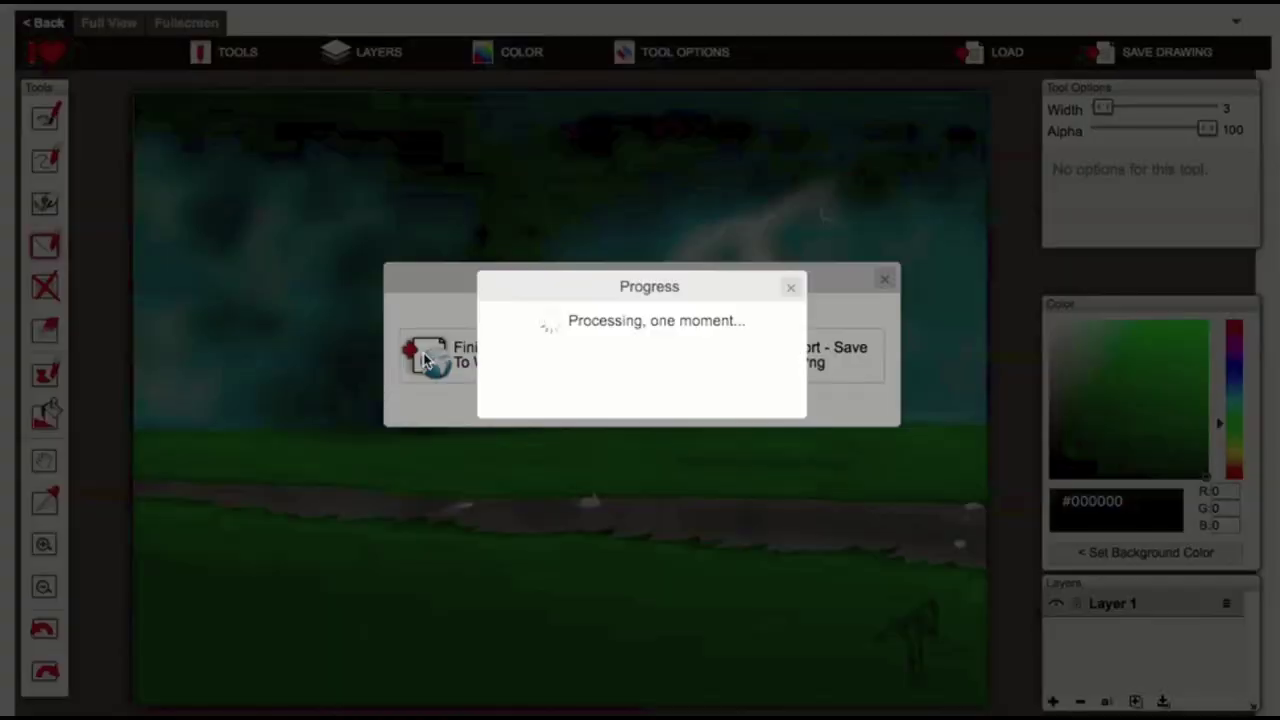
pyautogui.click(810, 396)
pyautogui.click(810, 384)
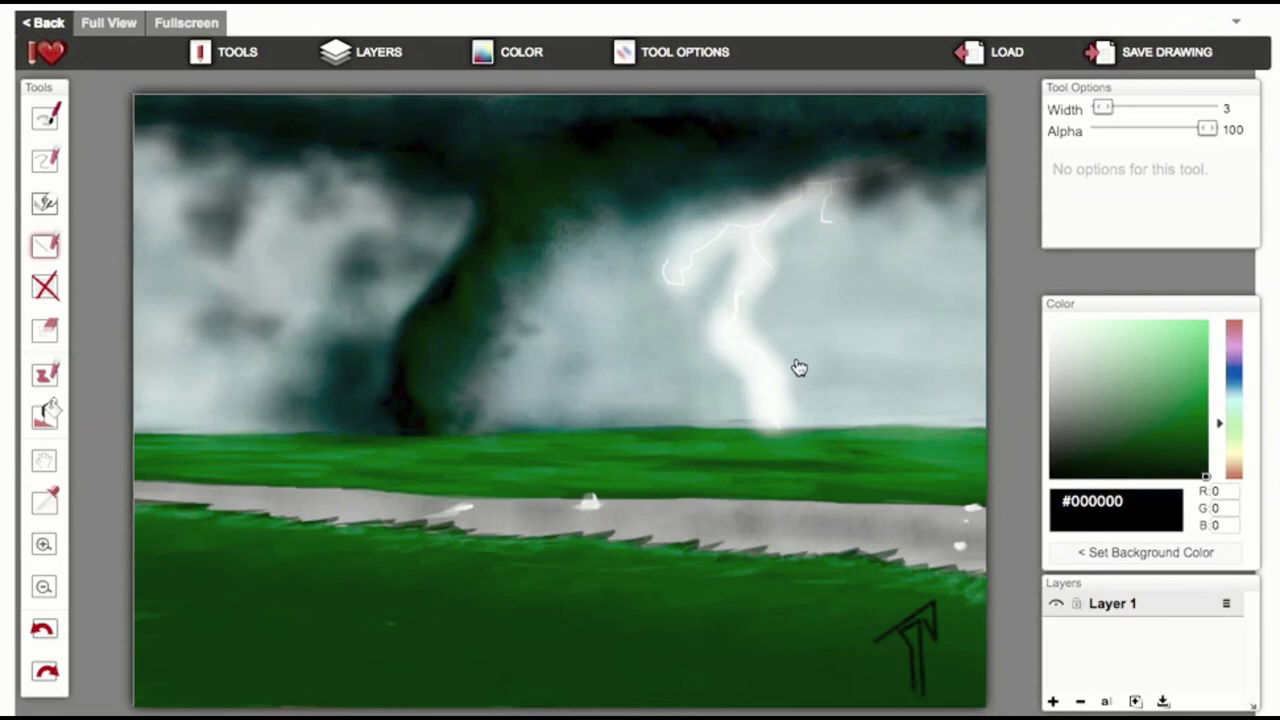
# Check the Documents stack in the Dock for the exported PNG.
pyautogui.click(1003, 665)
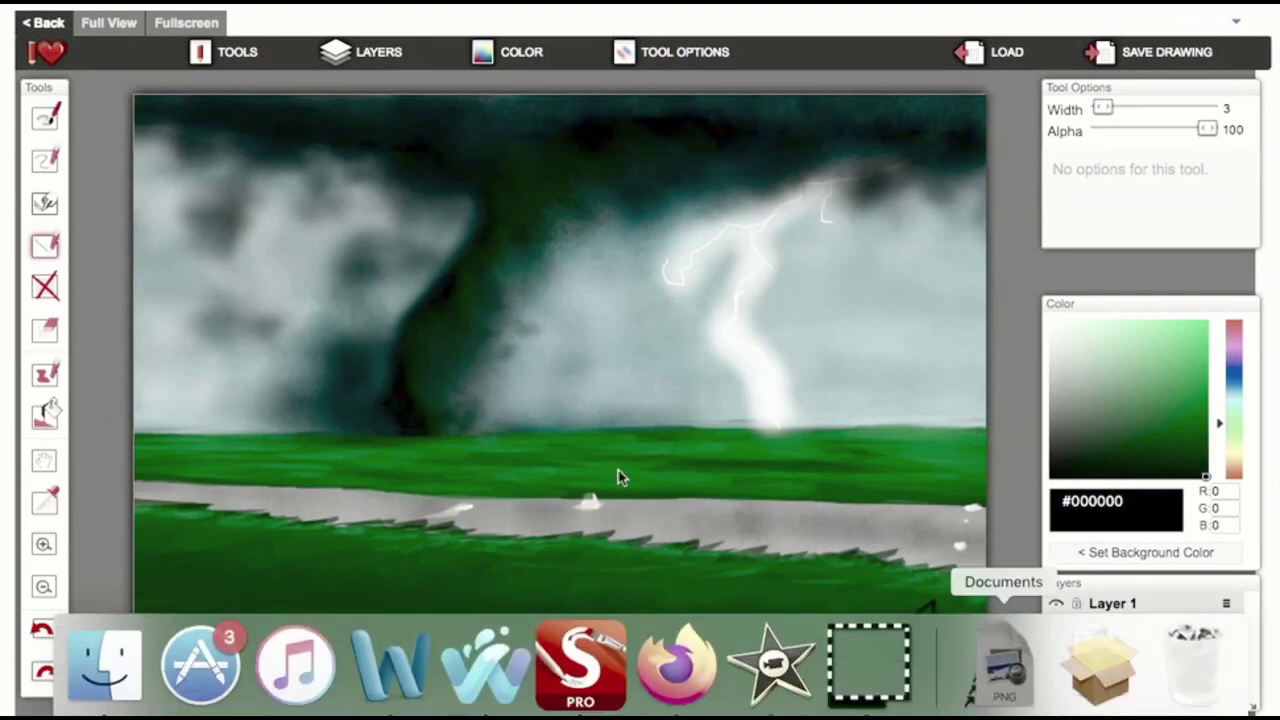
pyautogui.scroll(-10, 987, 461)
pyautogui.scroll(10, 987, 461)
# Mark out the whole canvas area and export the drawing as a PNG again.
pyautogui.click(300, 404)
pyautogui.moveTo(132, 91)
pyautogui.mouseDown()
pyautogui.moveTo(443, 408)
pyautogui.moveTo(987, 700)
pyautogui.mouseUp()
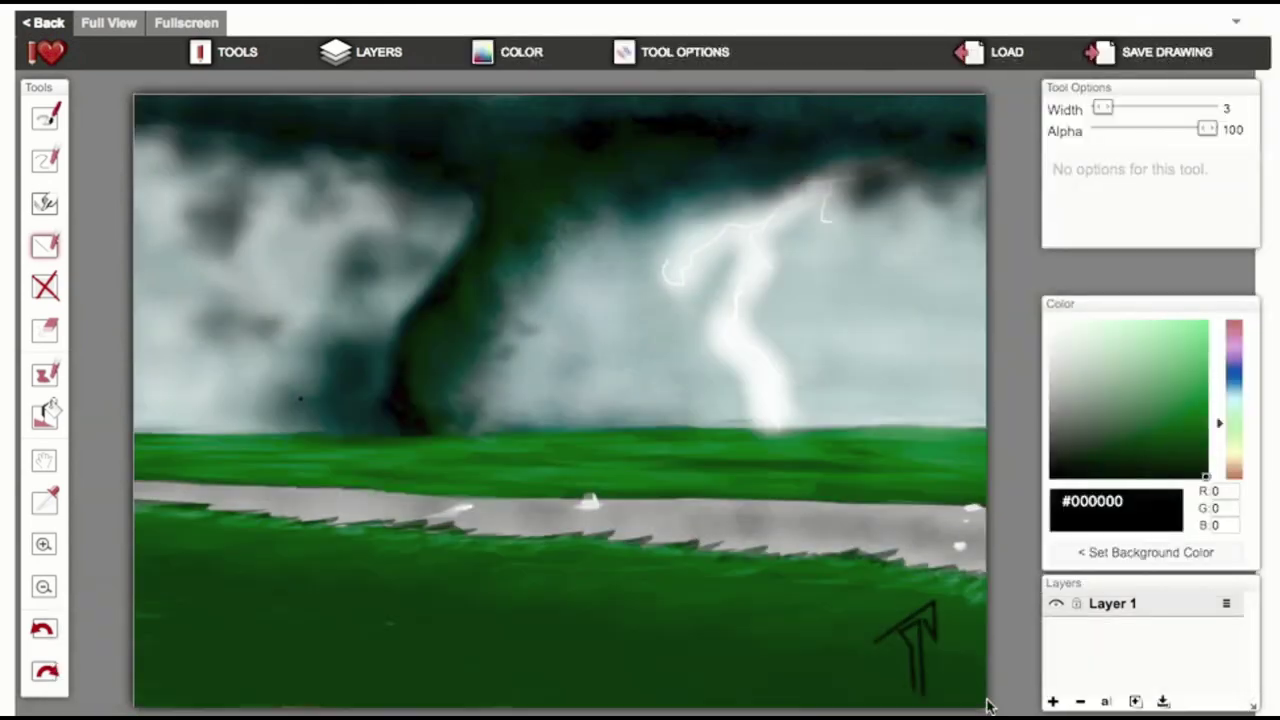
pyautogui.click(1107, 61)
pyautogui.click(753, 361)
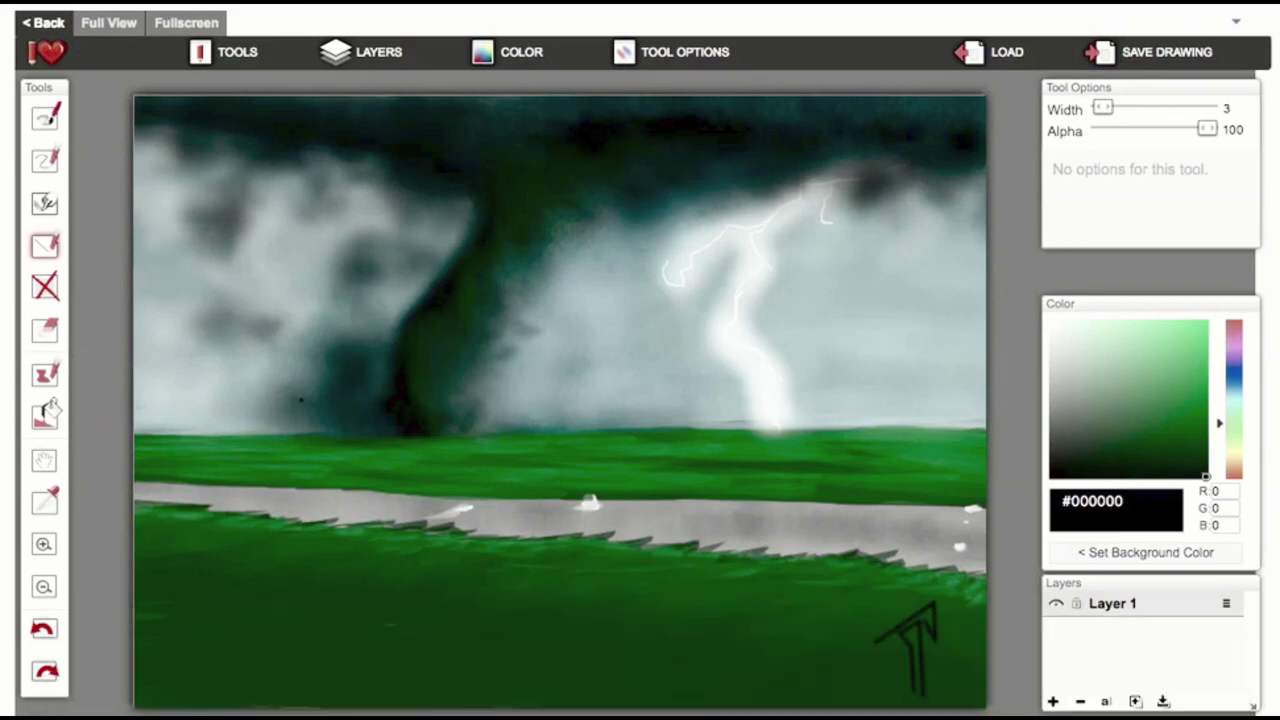